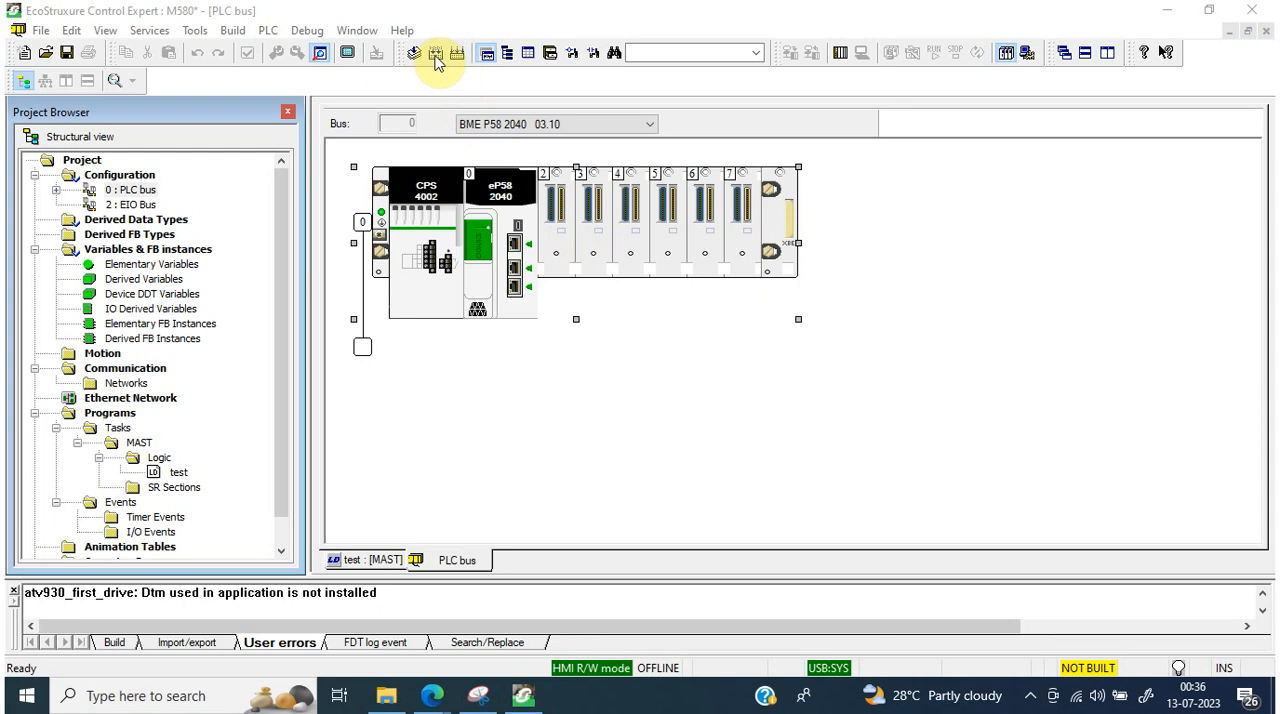
Step: Build the pending project changes and review the PLC memory consumption for user data, program and other areas
{"action": "left_click", "coordinate": [436, 57]}
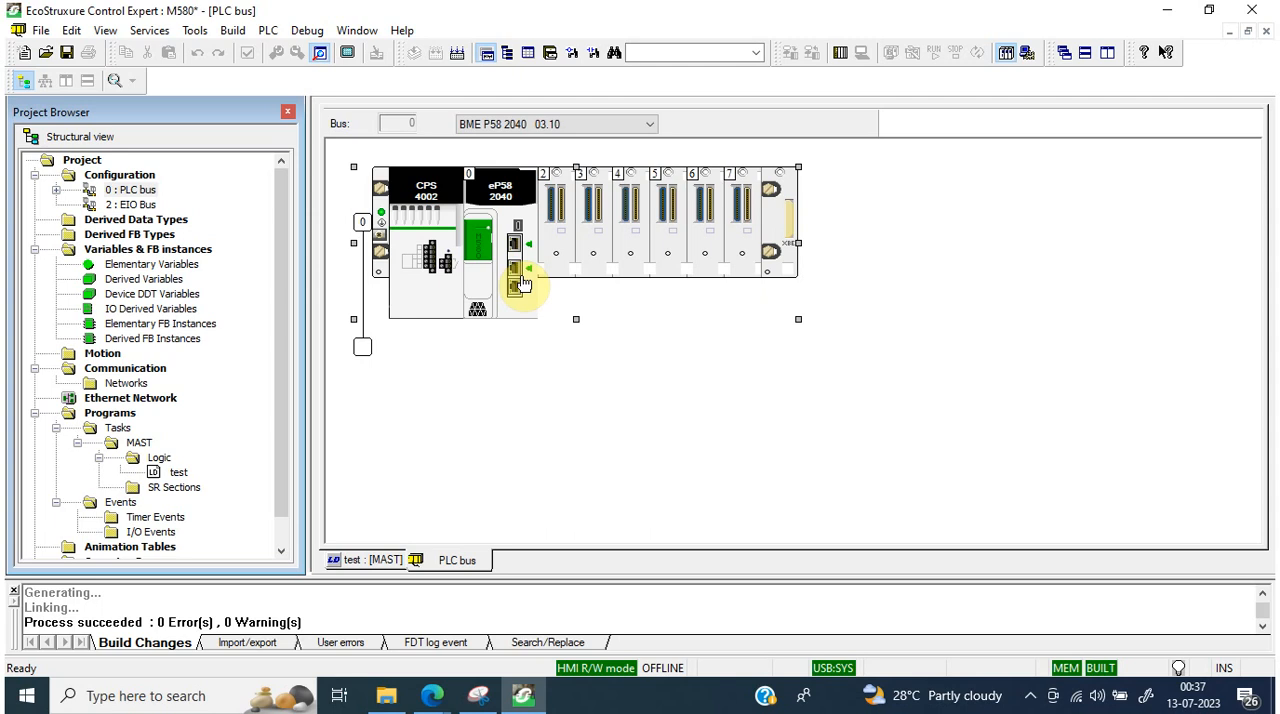
{"action": "left_click", "coordinate": [268, 31]}
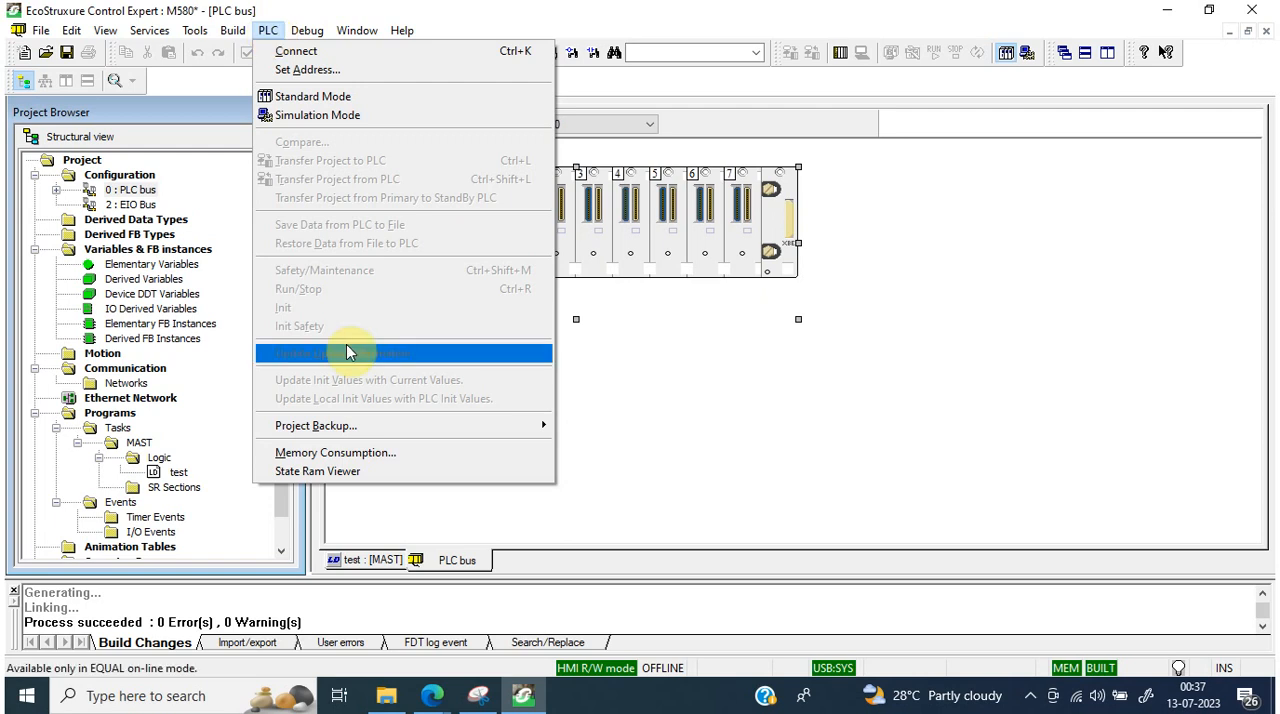
{"action": "left_click", "coordinate": [370, 455]}
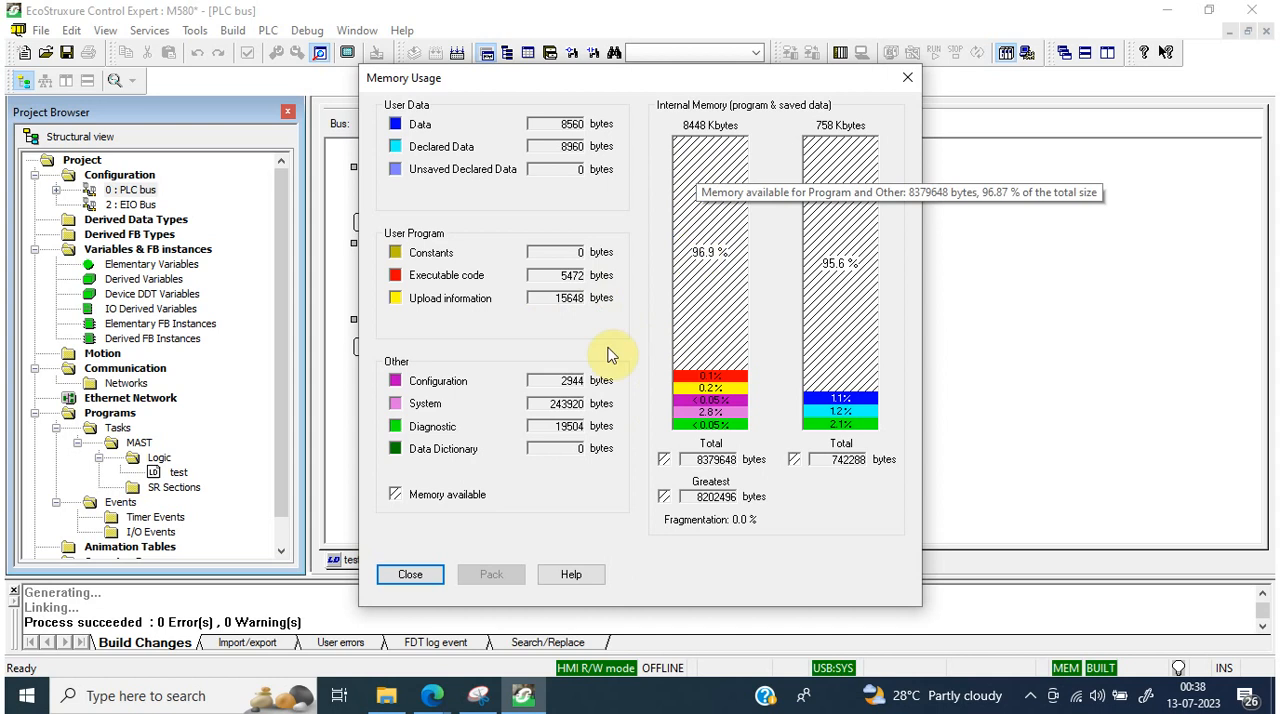
{"action": "left_click", "coordinate": [401, 578]}
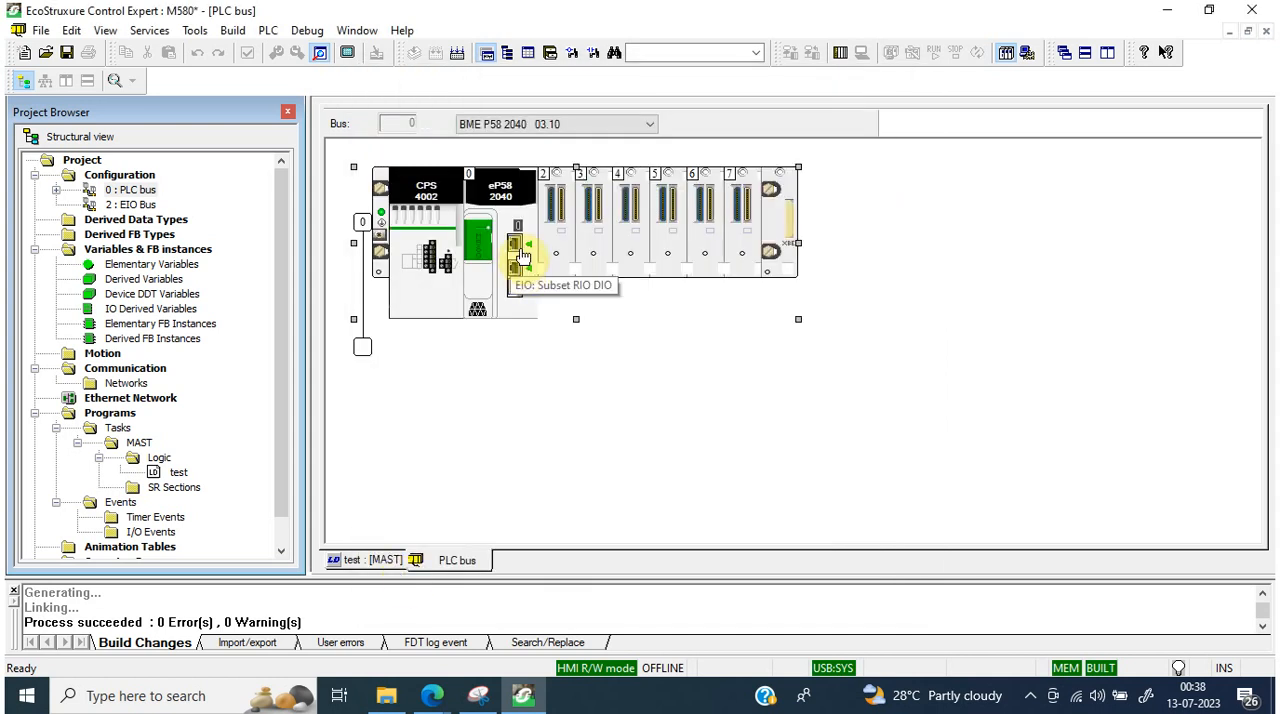
Step: In the BME P58 2040 CPU's configuration, set the %MW, %IW and %KW address field sizes to 1,000 each
{"action": "left_click", "coordinate": [499, 197]}
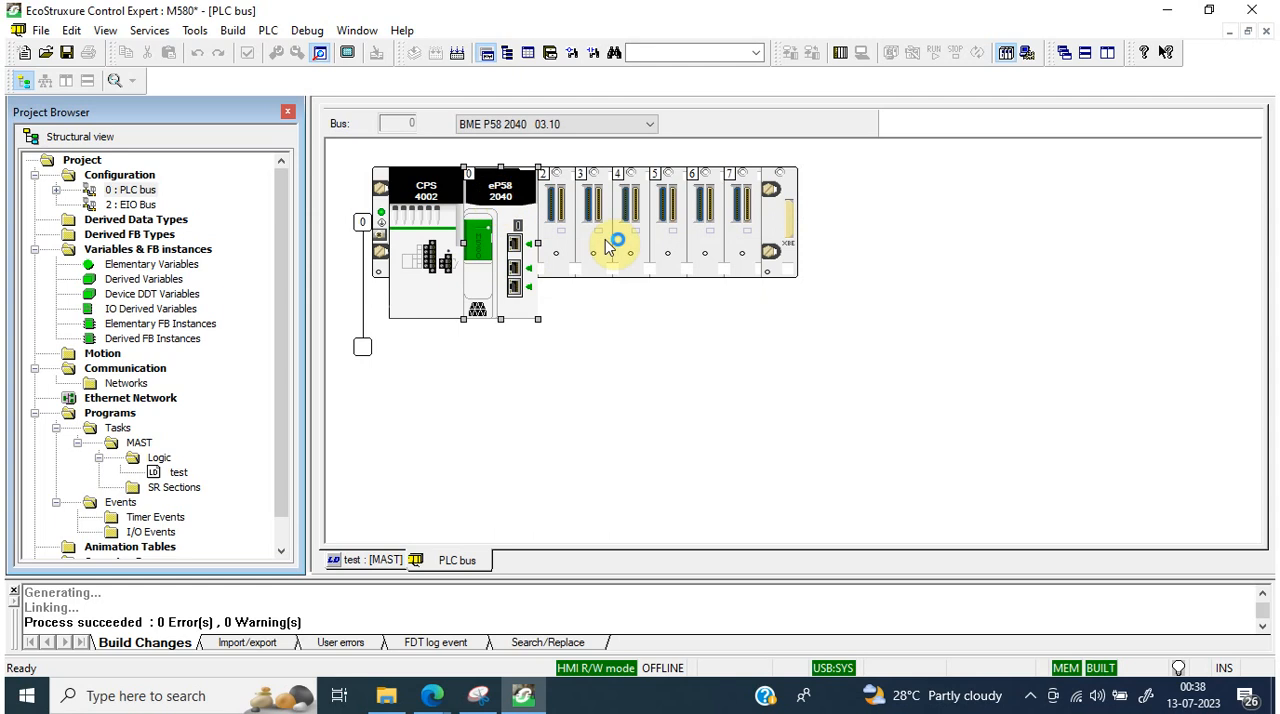
{"action": "double_click", "coordinate": [522, 245]}
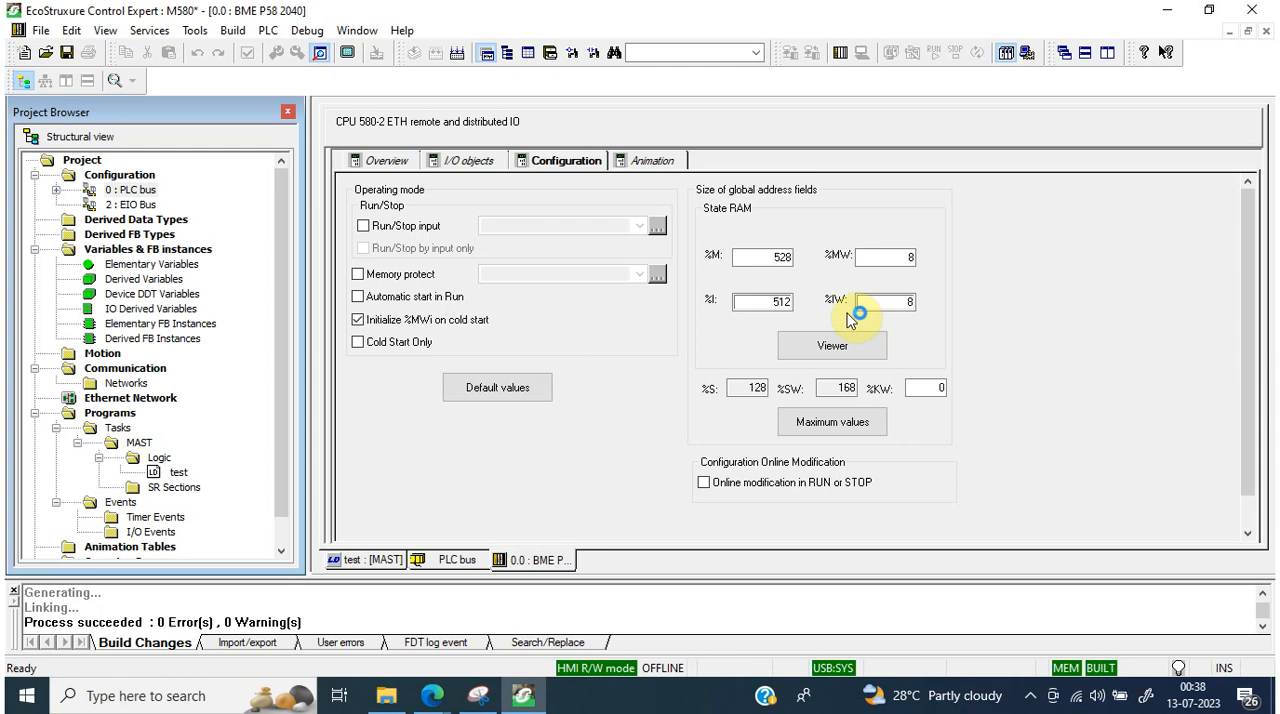
{"action": "left_click", "coordinate": [773, 260]}
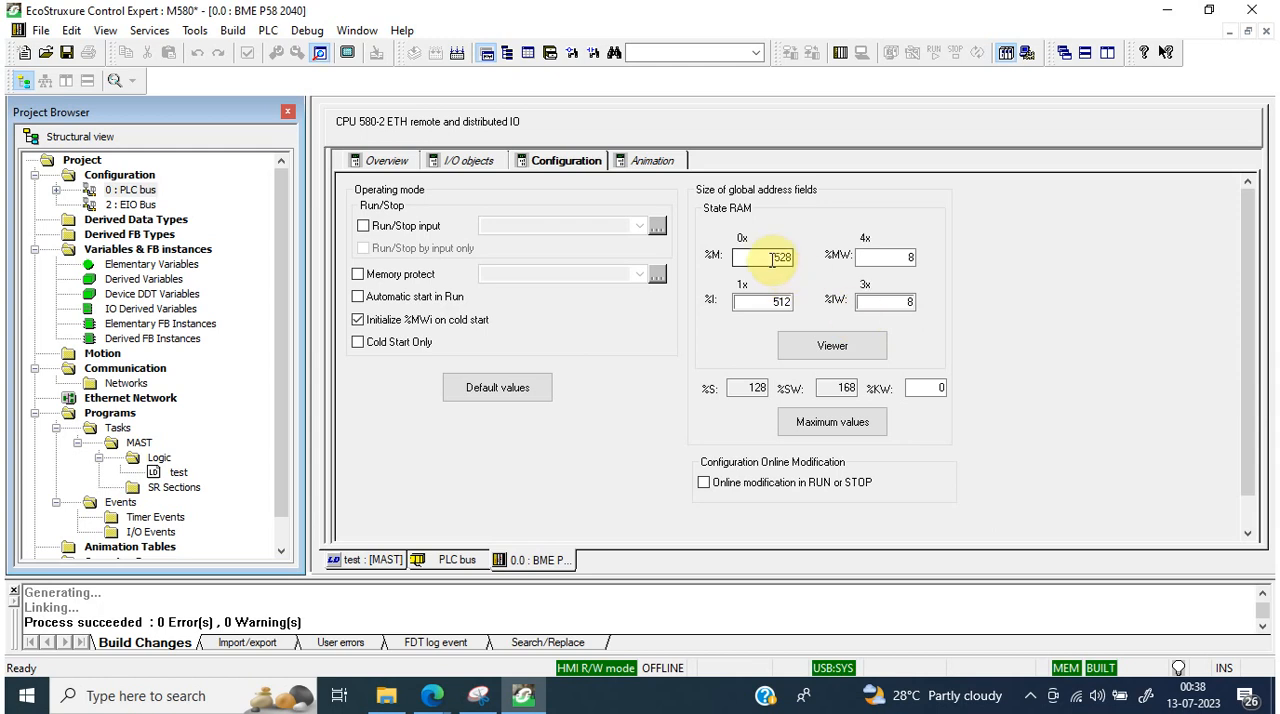
{"action": "left_click", "coordinate": [910, 258]}
{"action": "double_click", "coordinate": [910, 258]}
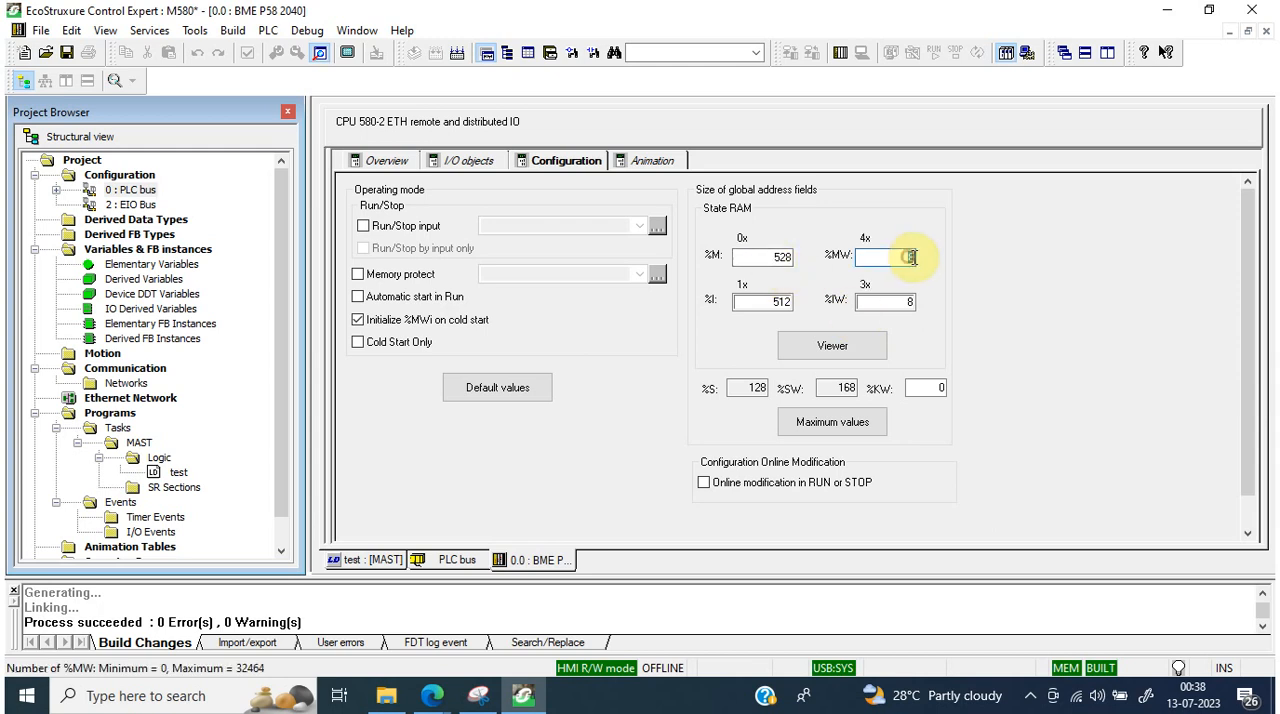
{"action": "double_click", "coordinate": [908, 304]}
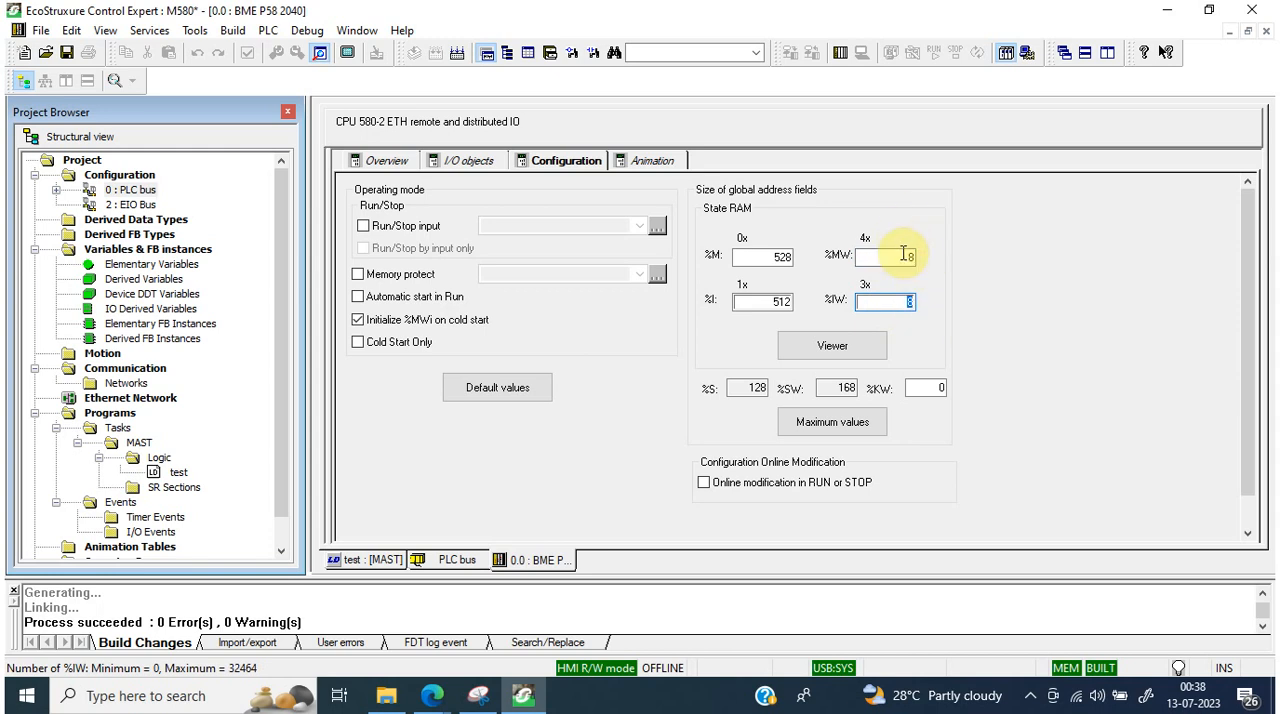
{"action": "double_click", "coordinate": [906, 256]}
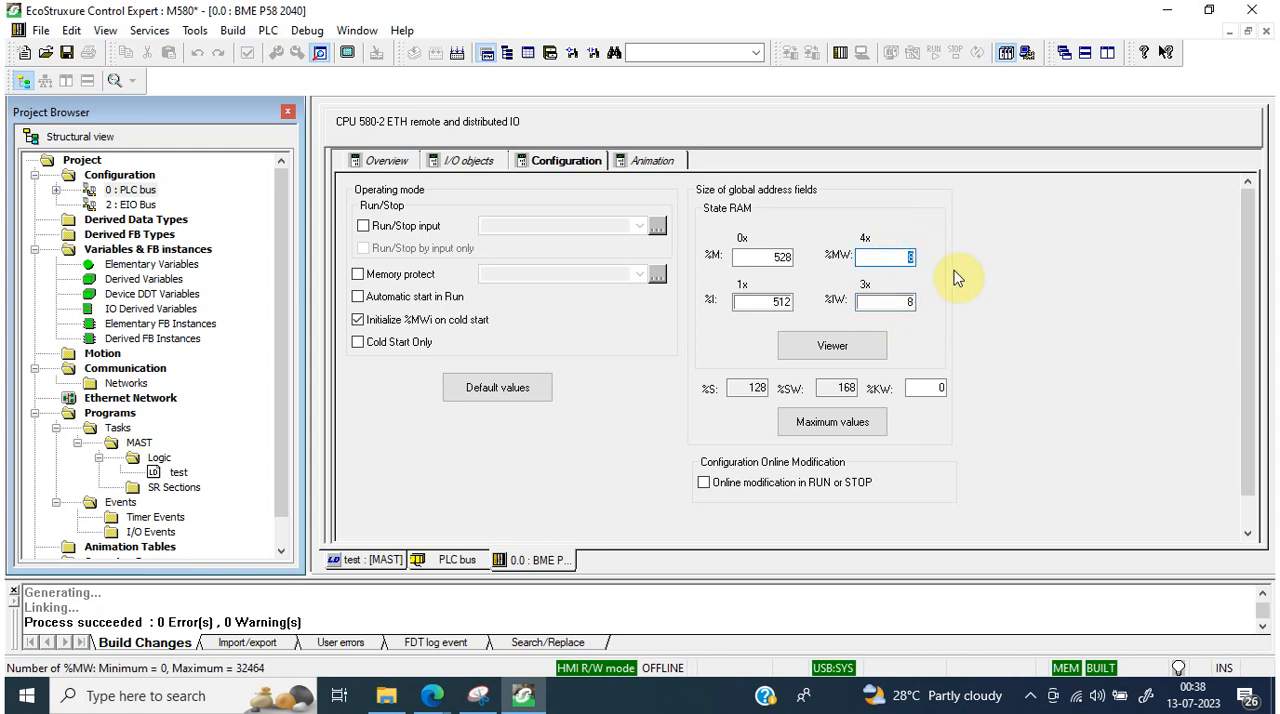
{"action": "type", "text": "5"}
{"action": "double_click", "coordinate": [886, 301]}
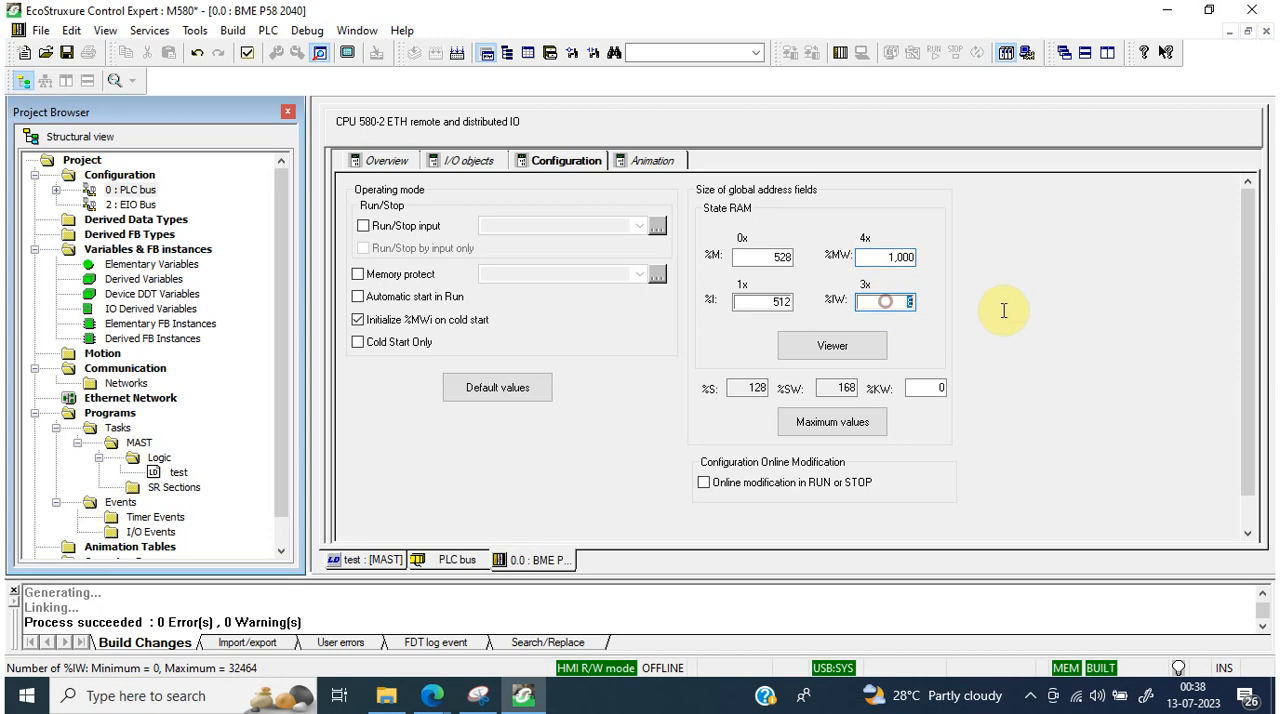
{"action": "type", "text": "10"}
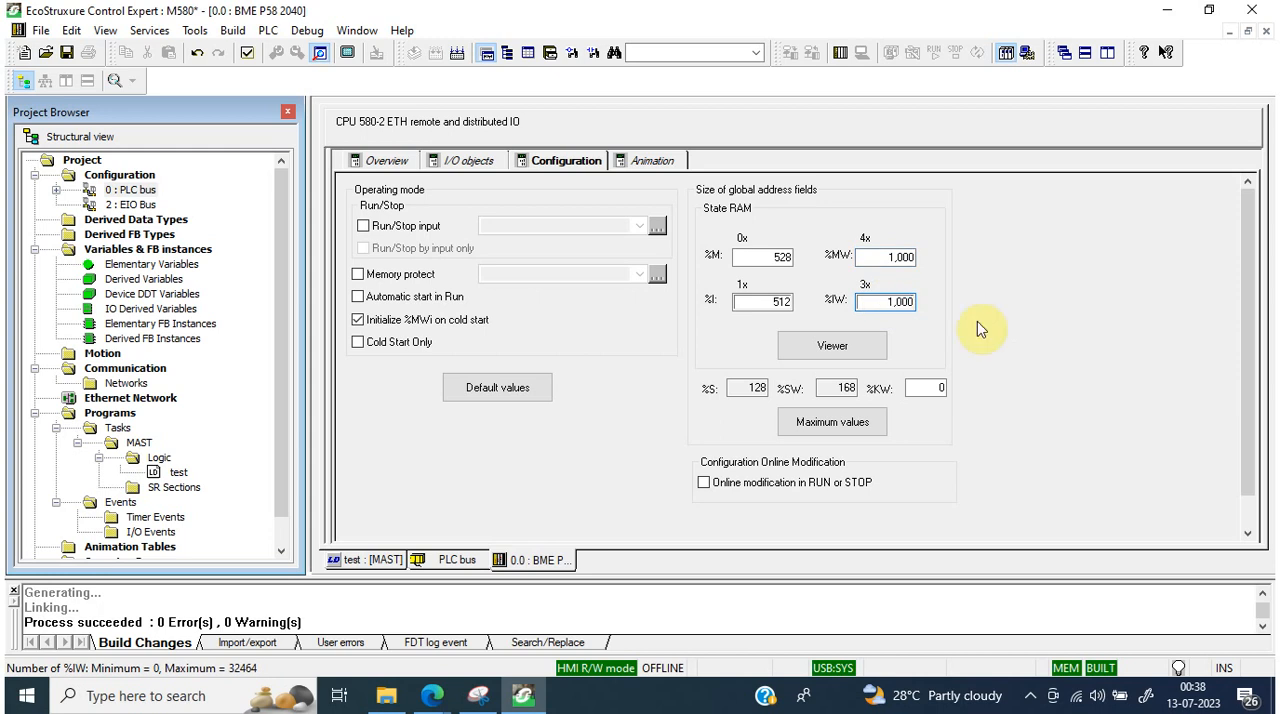
{"action": "double_click", "coordinate": [934, 388]}
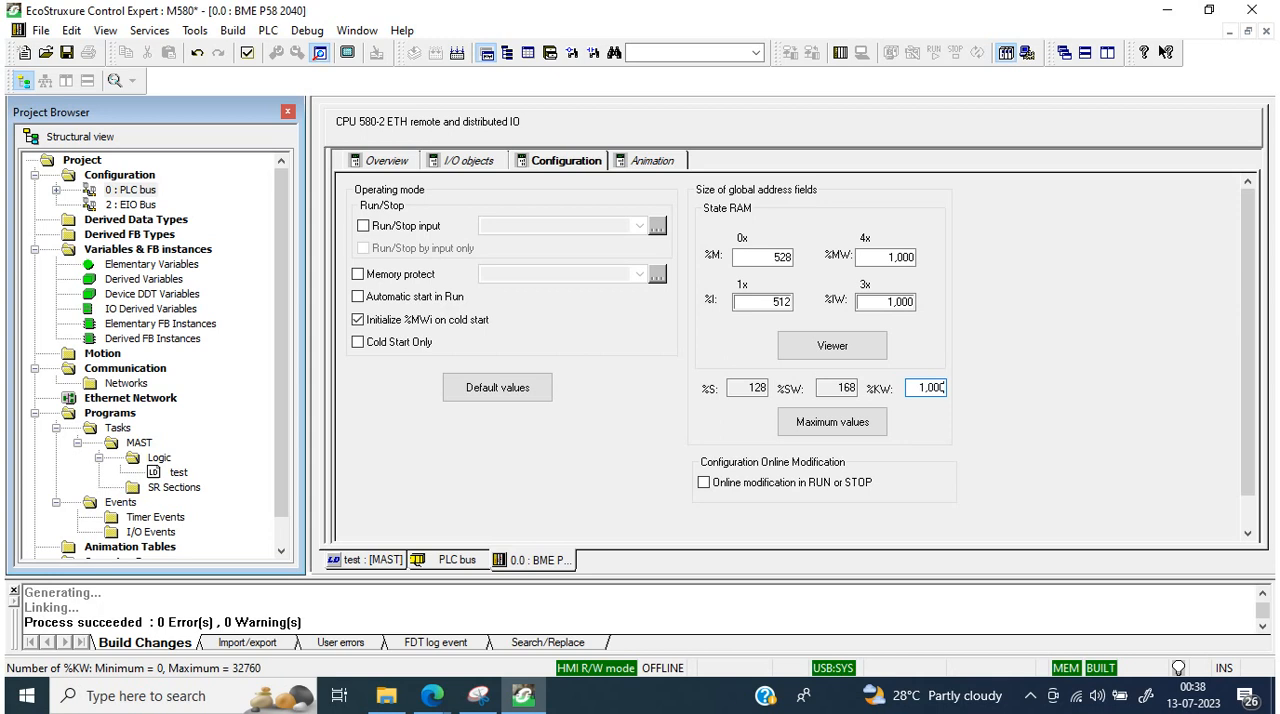
Step: Validate and confirm the CPU configuration changes, and rebuild the whole project
{"action": "left_click", "coordinate": [249, 56]}
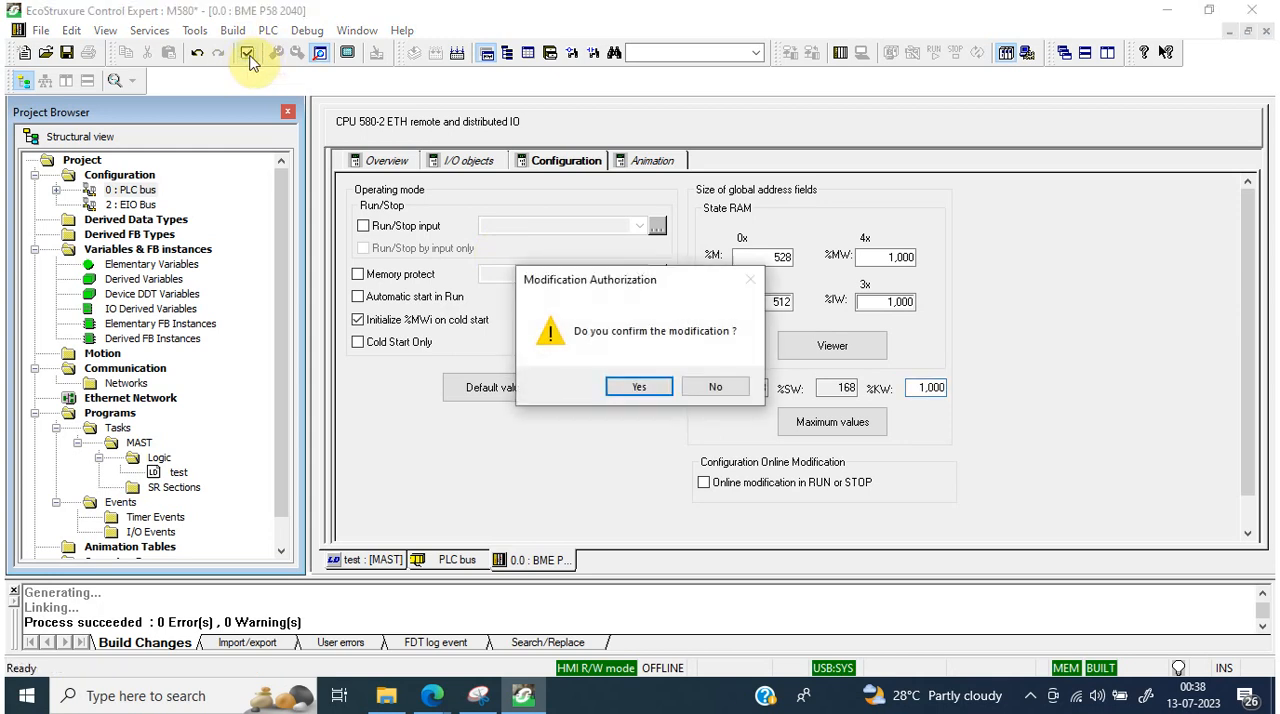
{"action": "left_click", "coordinate": [632, 389]}
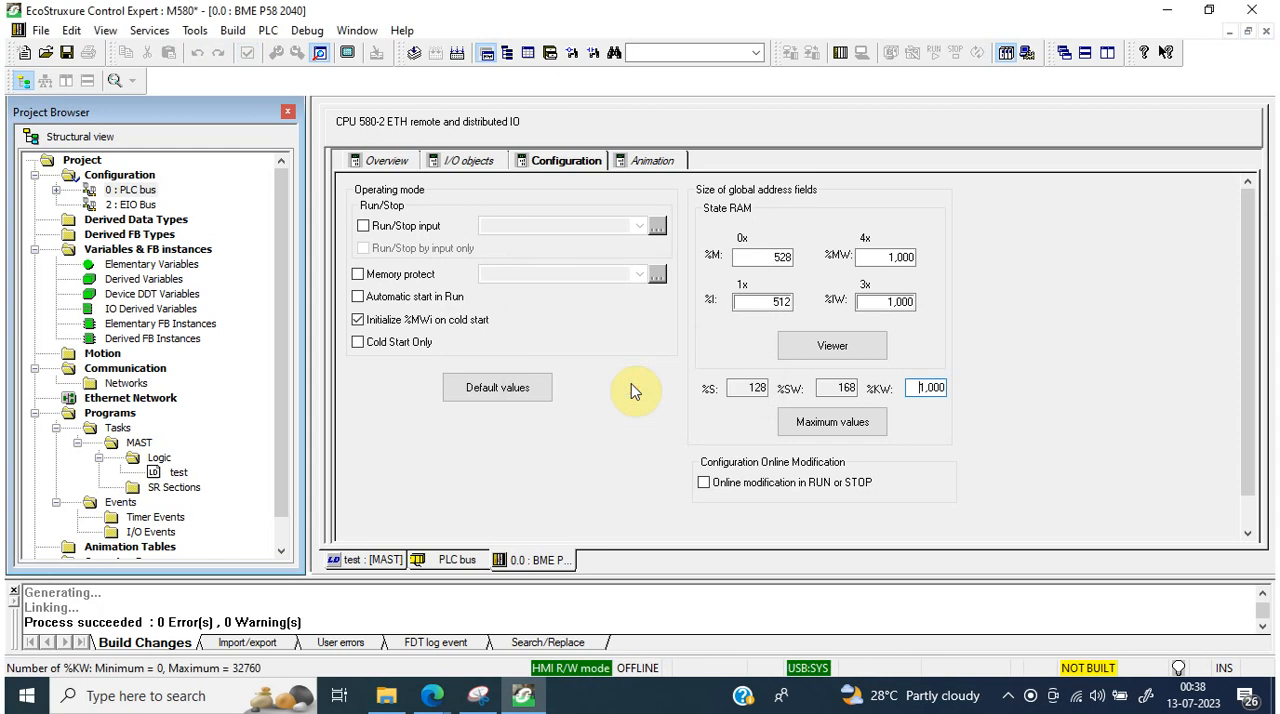
{"action": "left_click", "coordinate": [456, 52]}
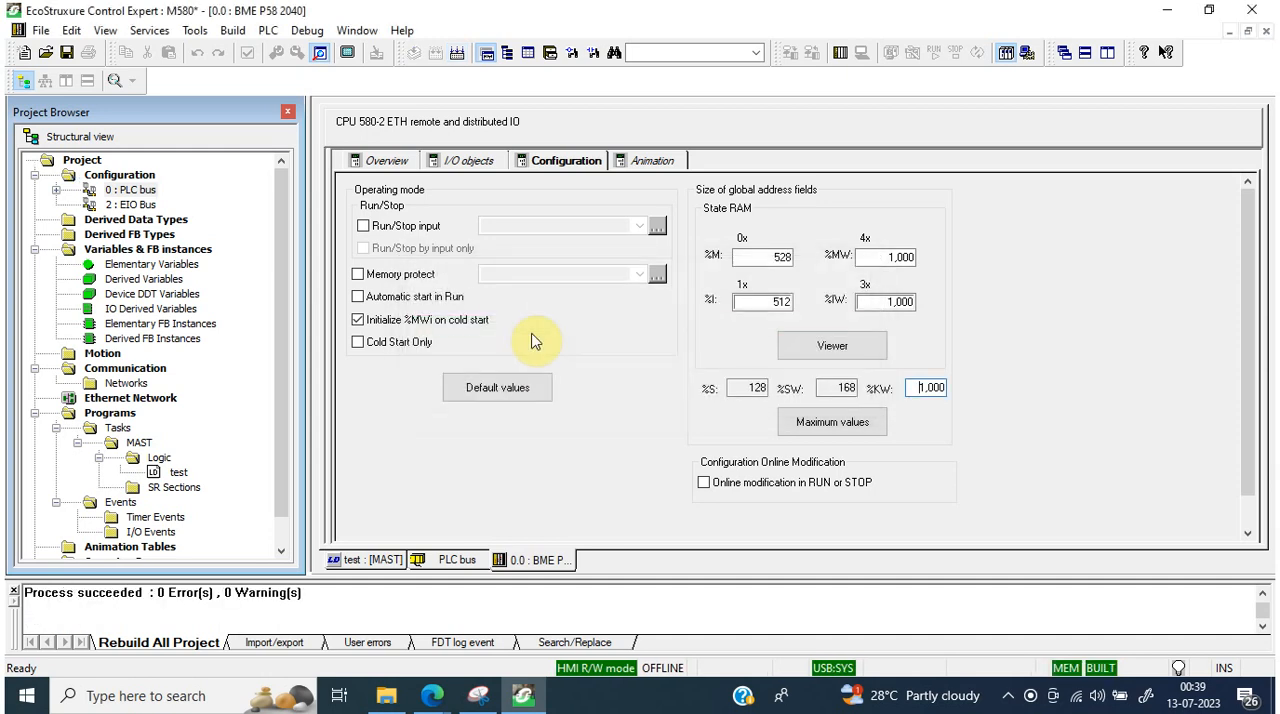
Step: Review the project's memory consumption alongside the CPU's address field sizes, checking data, constants and upload information usage
{"action": "left_click", "coordinate": [272, 31]}
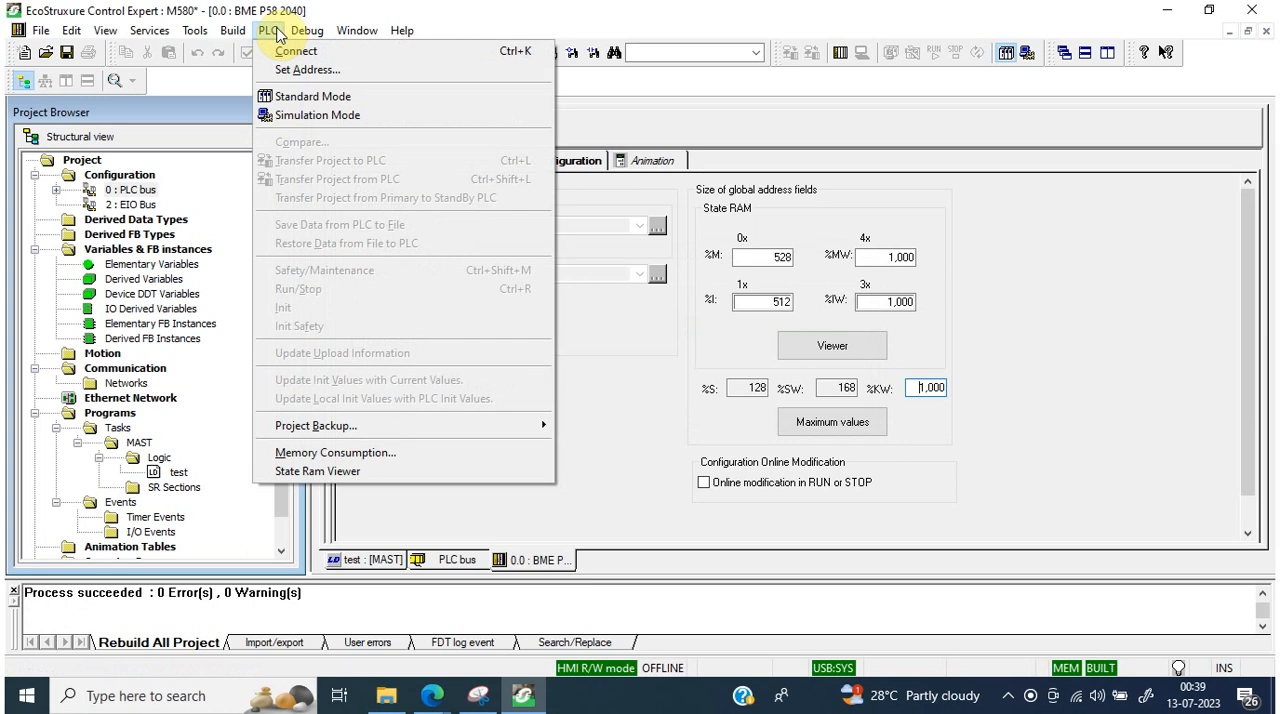
{"action": "left_click", "coordinate": [336, 455]}
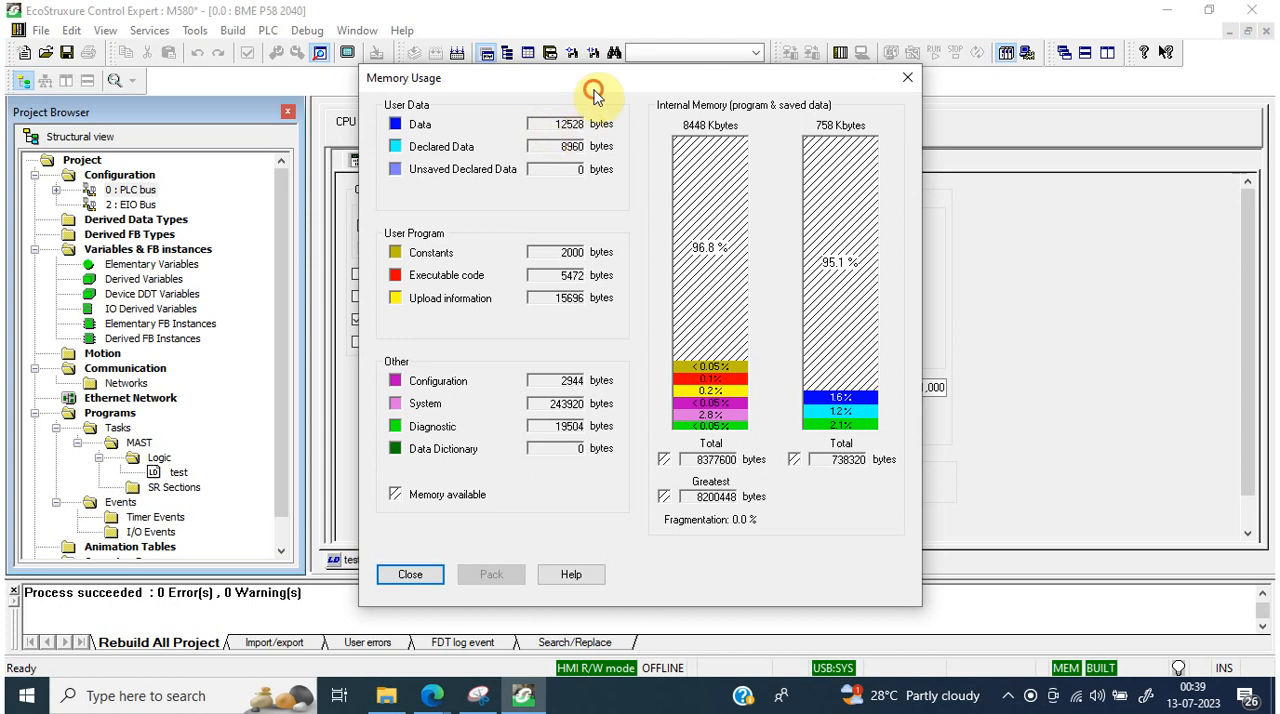
{"action": "left_click_drag", "start_coordinate": [593, 93], "coordinate": [977, 392]}
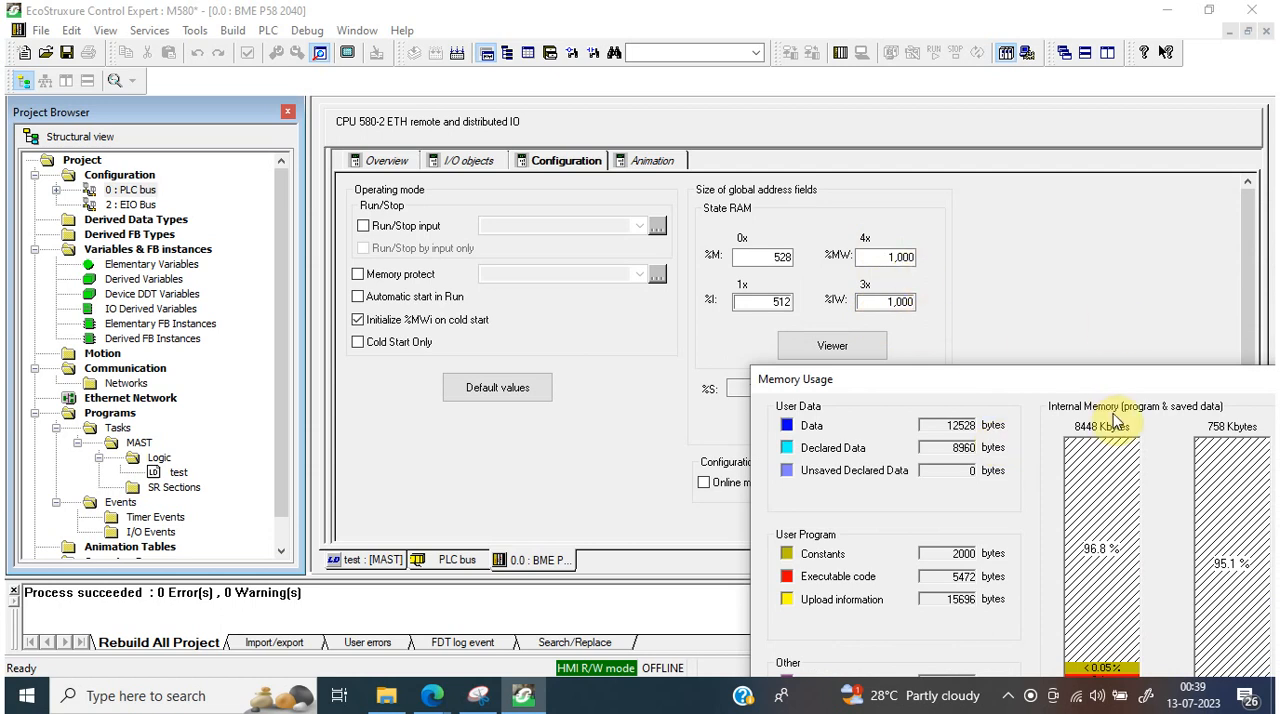
{"action": "left_click_drag", "start_coordinate": [1101, 385], "coordinate": [411, 123]}
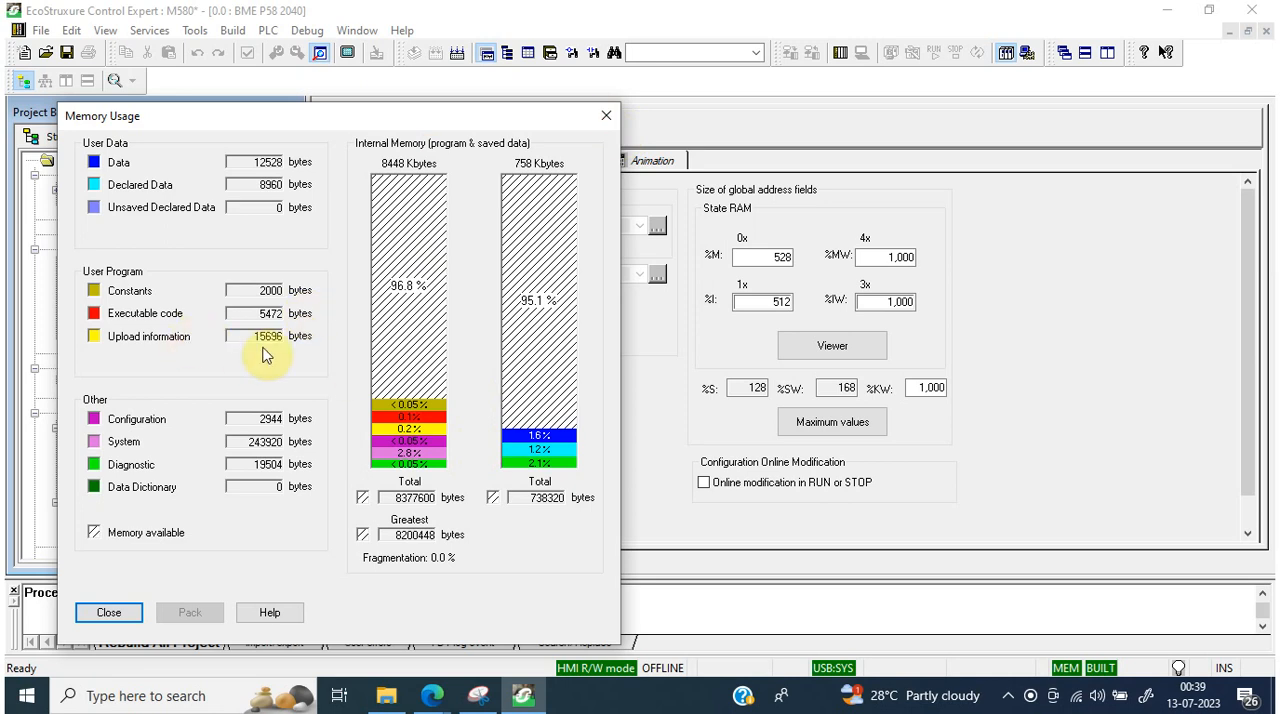
{"action": "mouse_move", "coordinate": [413, 443]}
{"action": "left_click", "coordinate": [606, 116]}
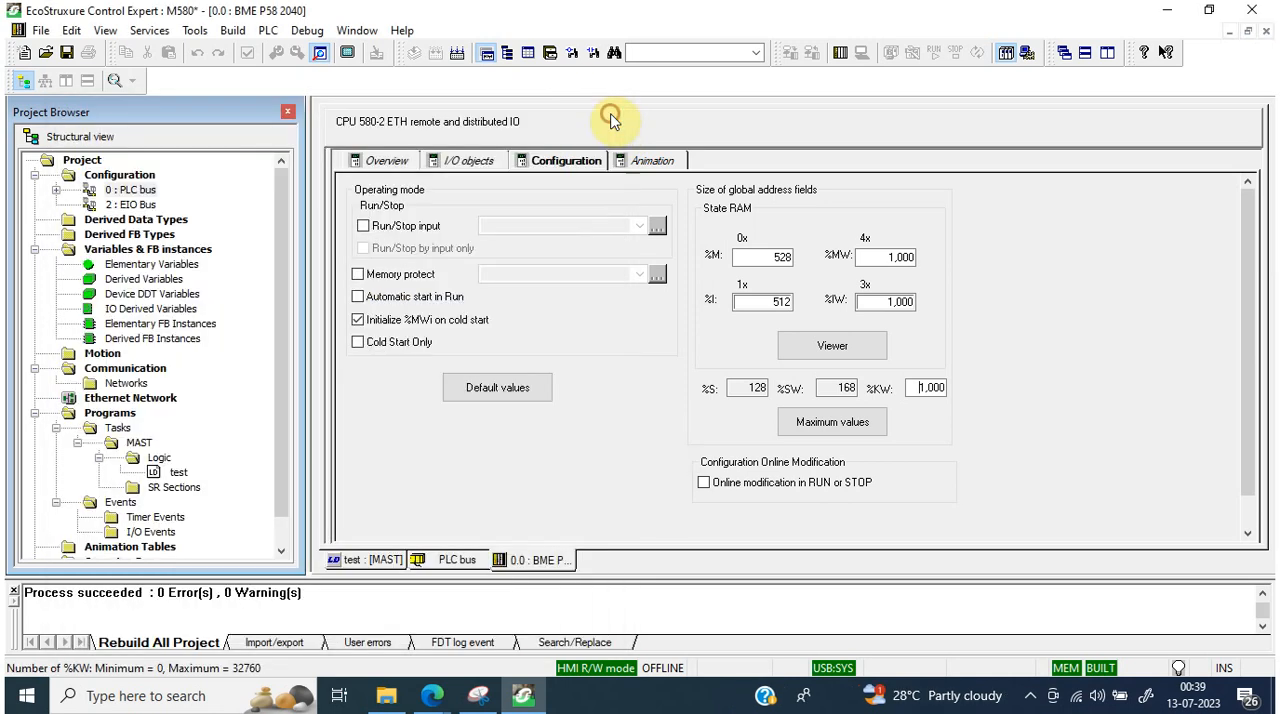
Step: Disable Upload information in the project settings for PLC embedded data and confirm the modification
{"action": "left_click", "coordinate": [266, 31]}
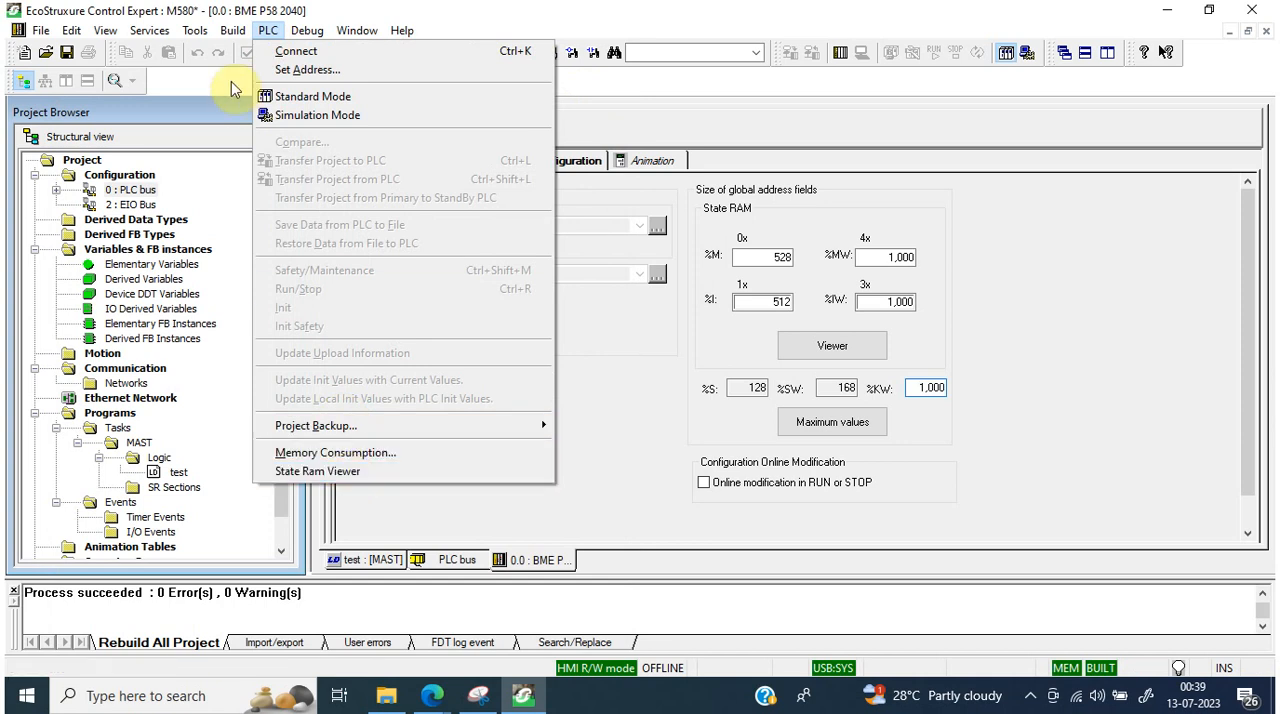
{"action": "left_click", "coordinate": [194, 31]}
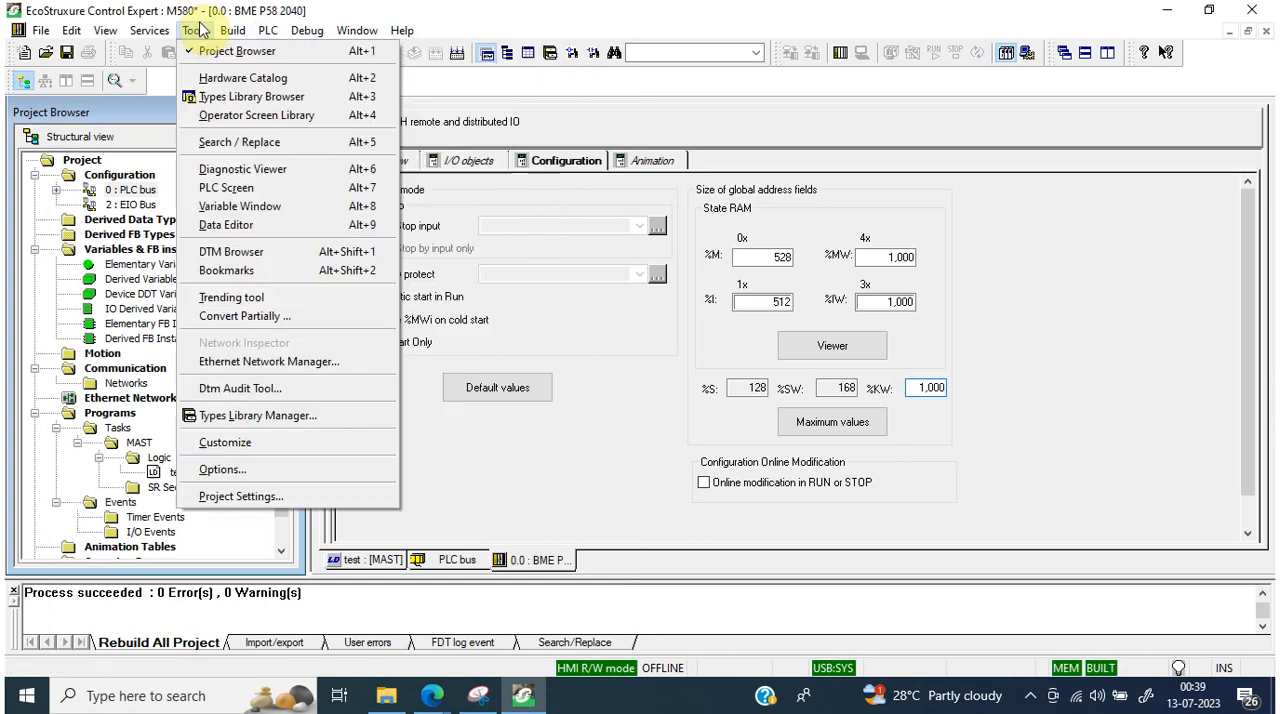
{"action": "left_click", "coordinate": [258, 498]}
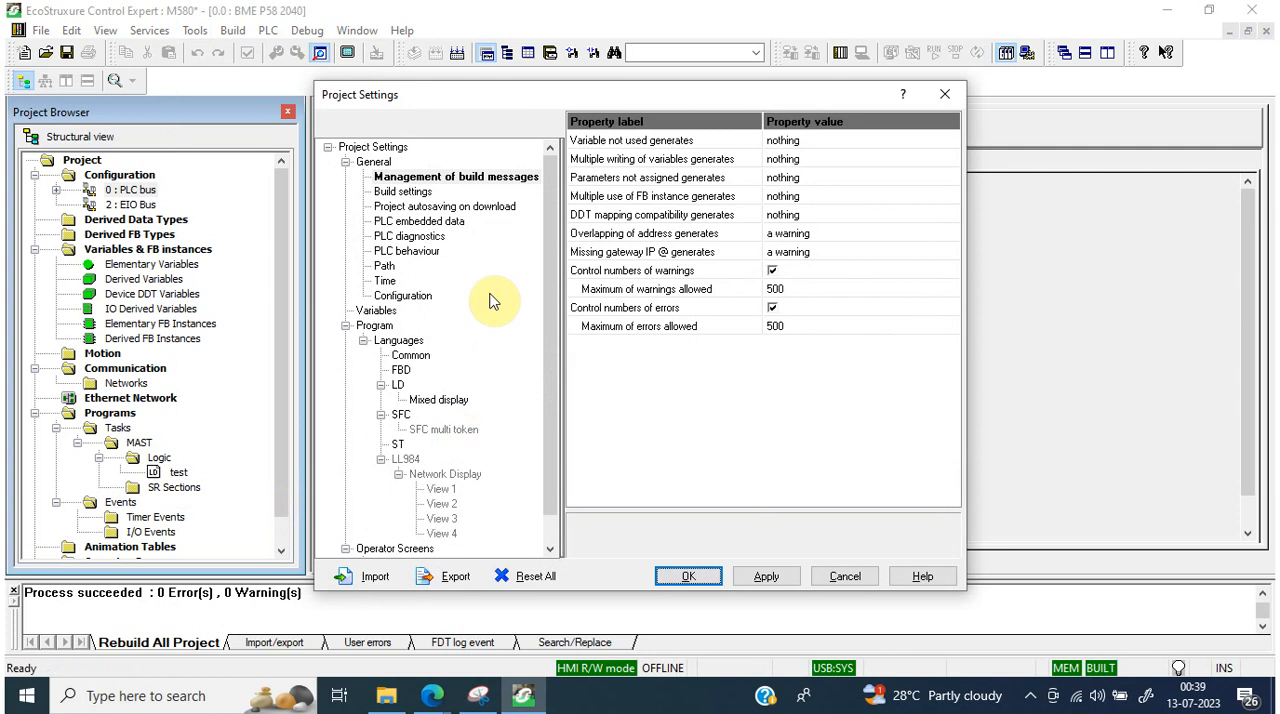
{"action": "left_click", "coordinate": [411, 192]}
{"action": "left_click", "coordinate": [412, 206]}
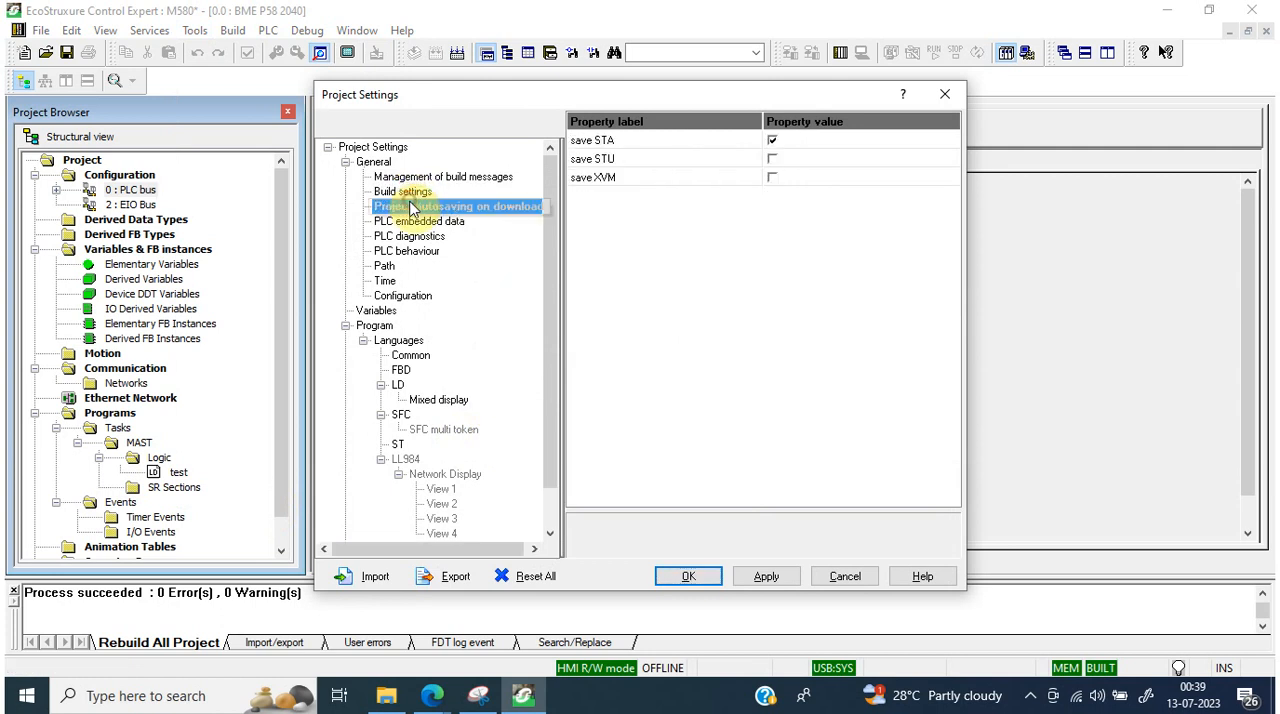
{"action": "left_click", "coordinate": [412, 223]}
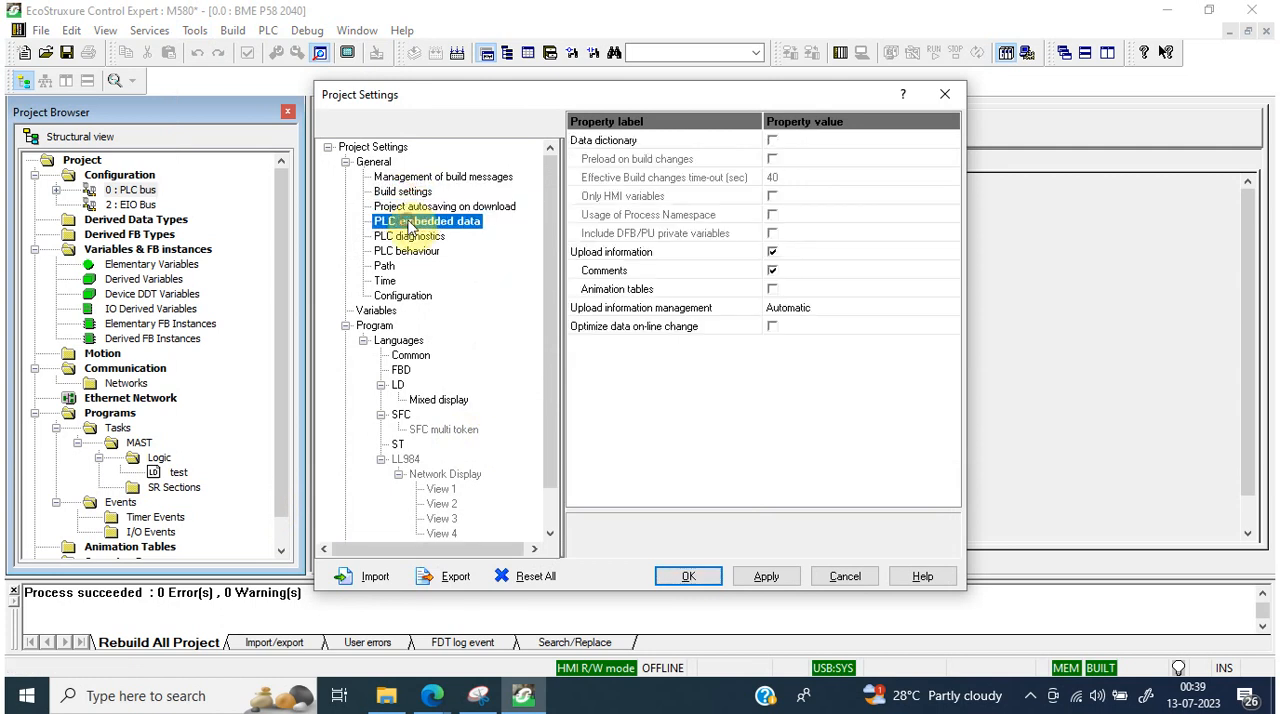
{"action": "left_click", "coordinate": [774, 253]}
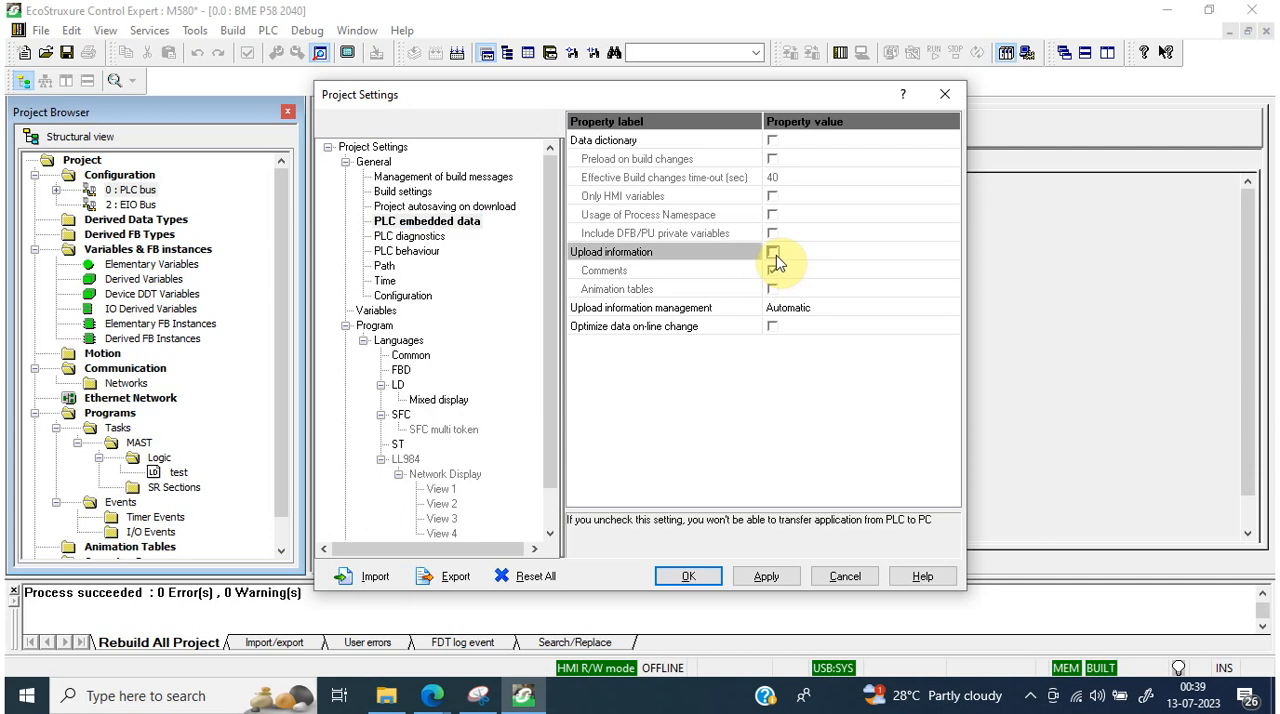
{"action": "left_click", "coordinate": [712, 576]}
{"action": "left_click", "coordinate": [718, 394]}
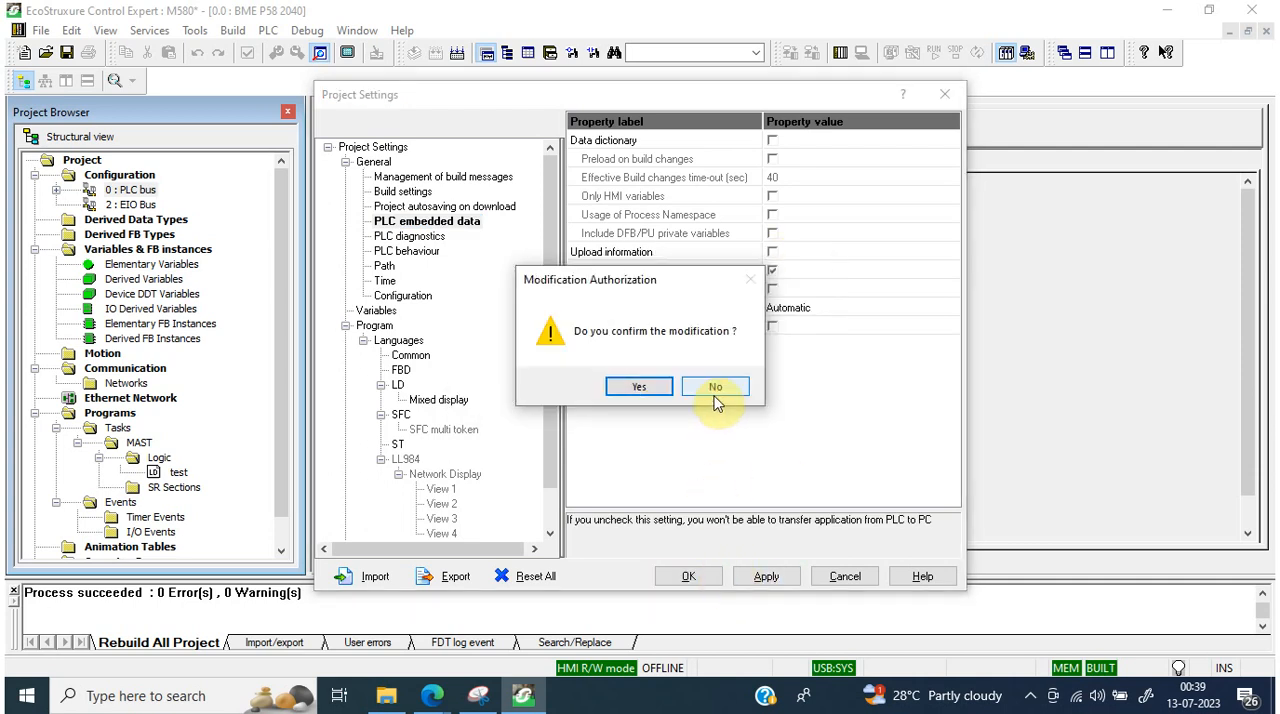
{"action": "left_click", "coordinate": [636, 388]}
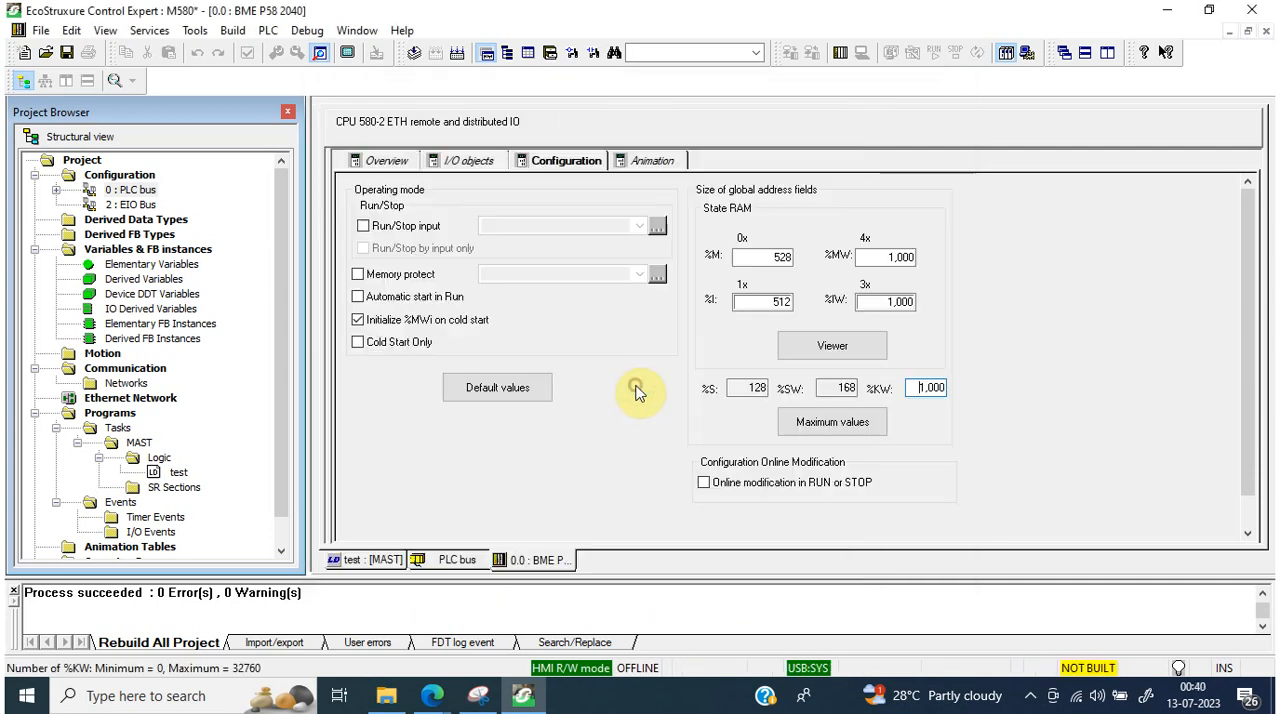
Step: Rebuild the whole project and check the memory consumption for upload information and available program memory
{"action": "left_click", "coordinate": [456, 52]}
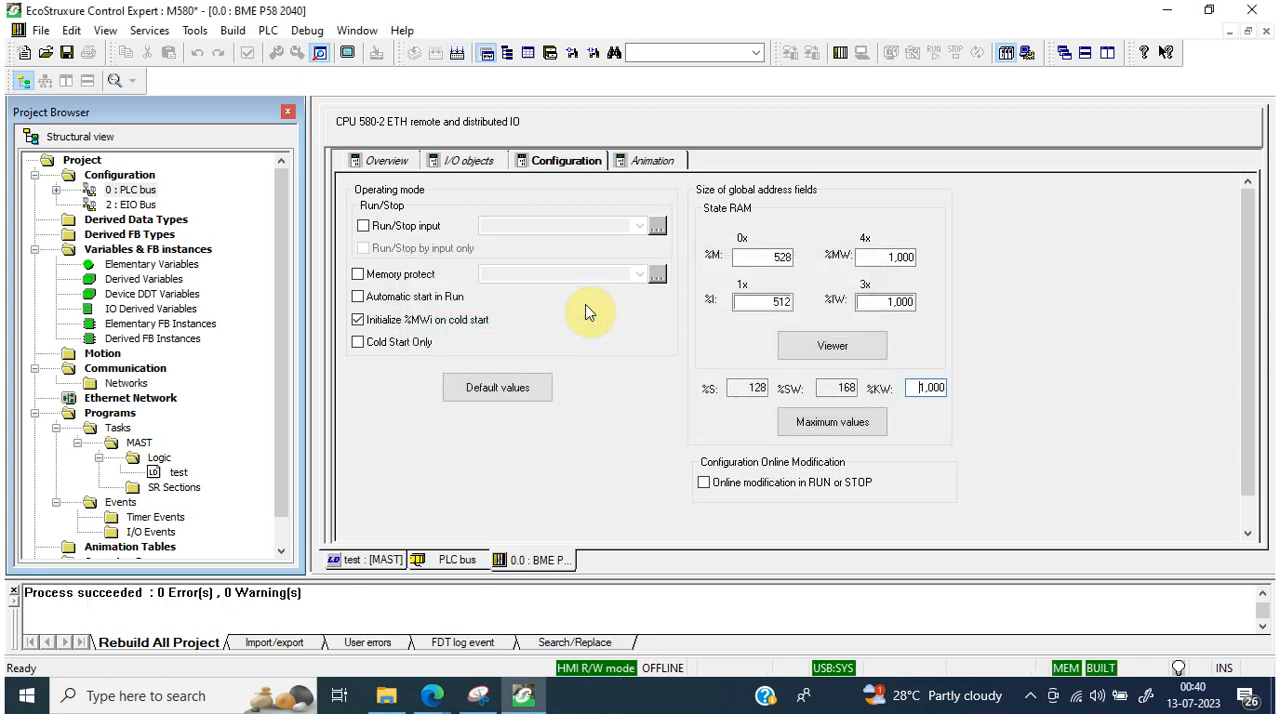
{"action": "left_click", "coordinate": [270, 31]}
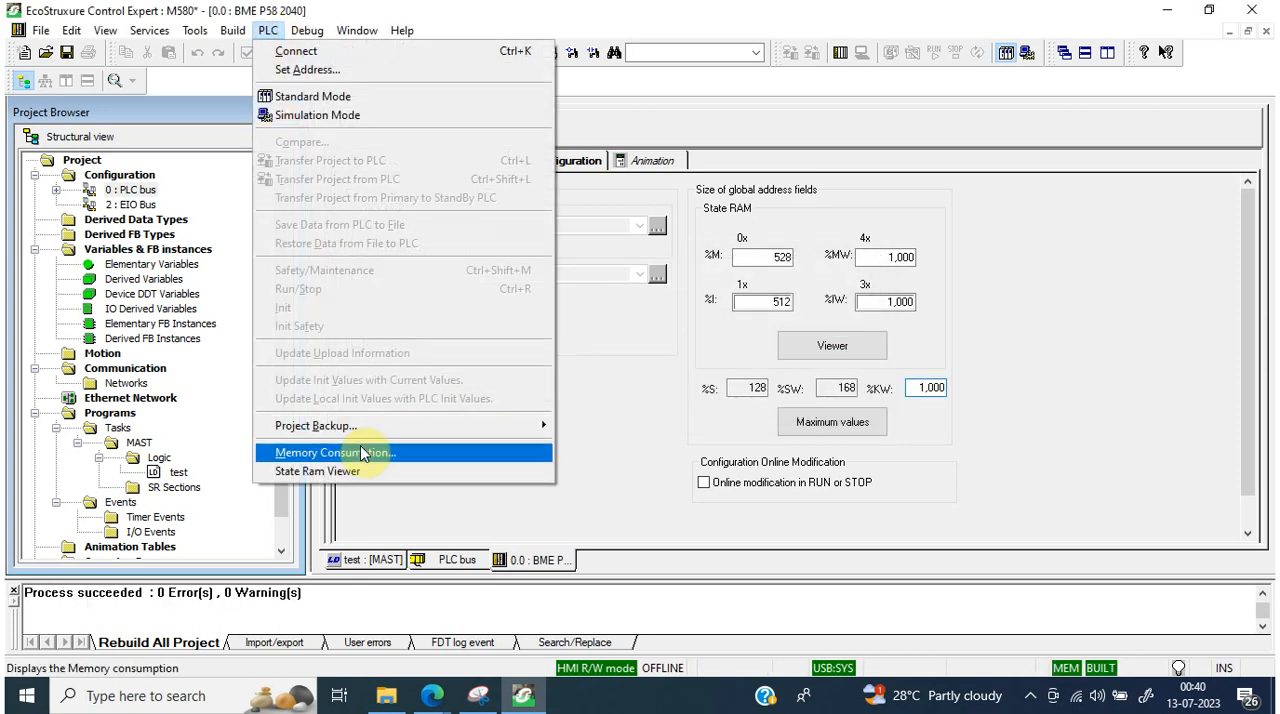
{"action": "left_click", "coordinate": [363, 452]}
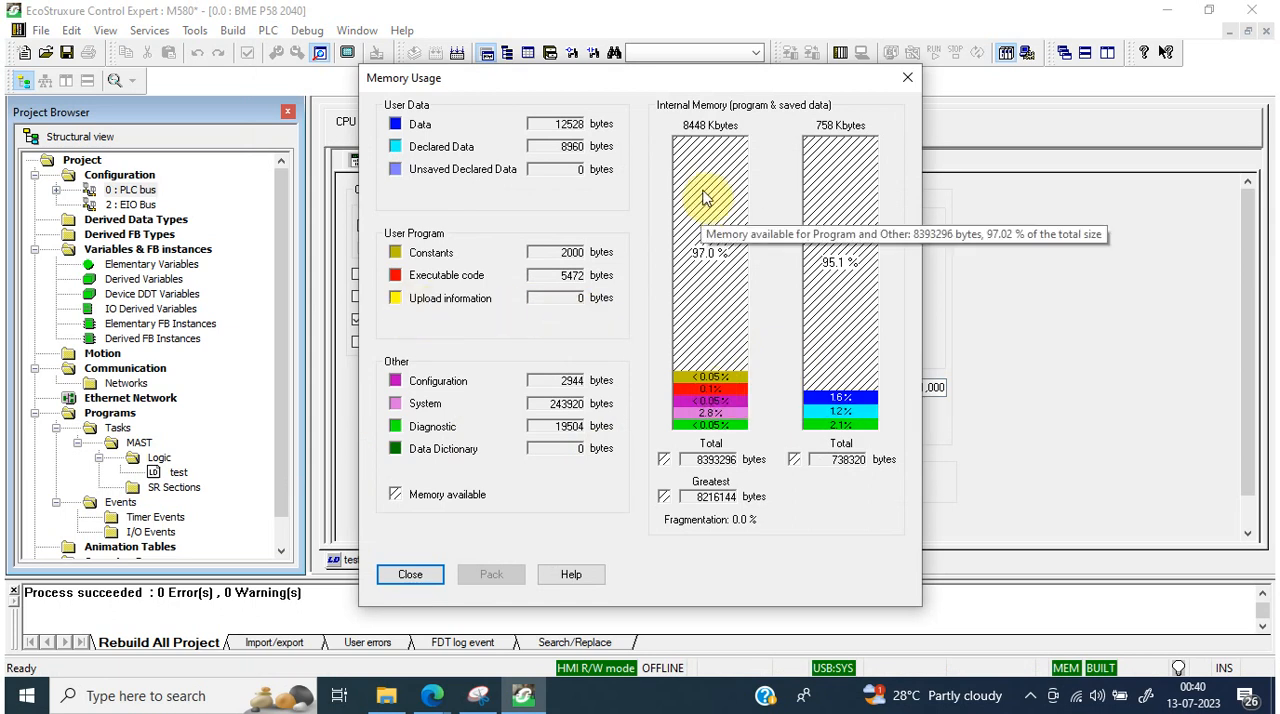
{"action": "mouse_move", "coordinate": [710, 258]}
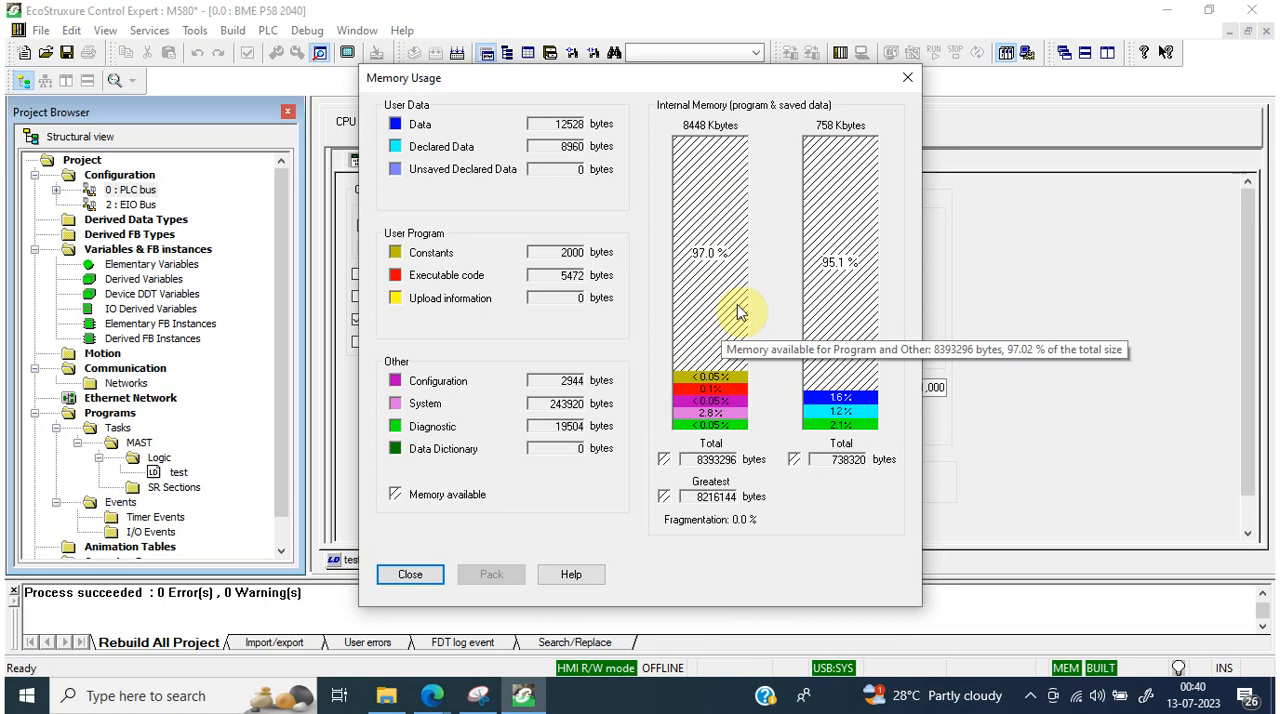
{"action": "left_click", "coordinate": [906, 80]}
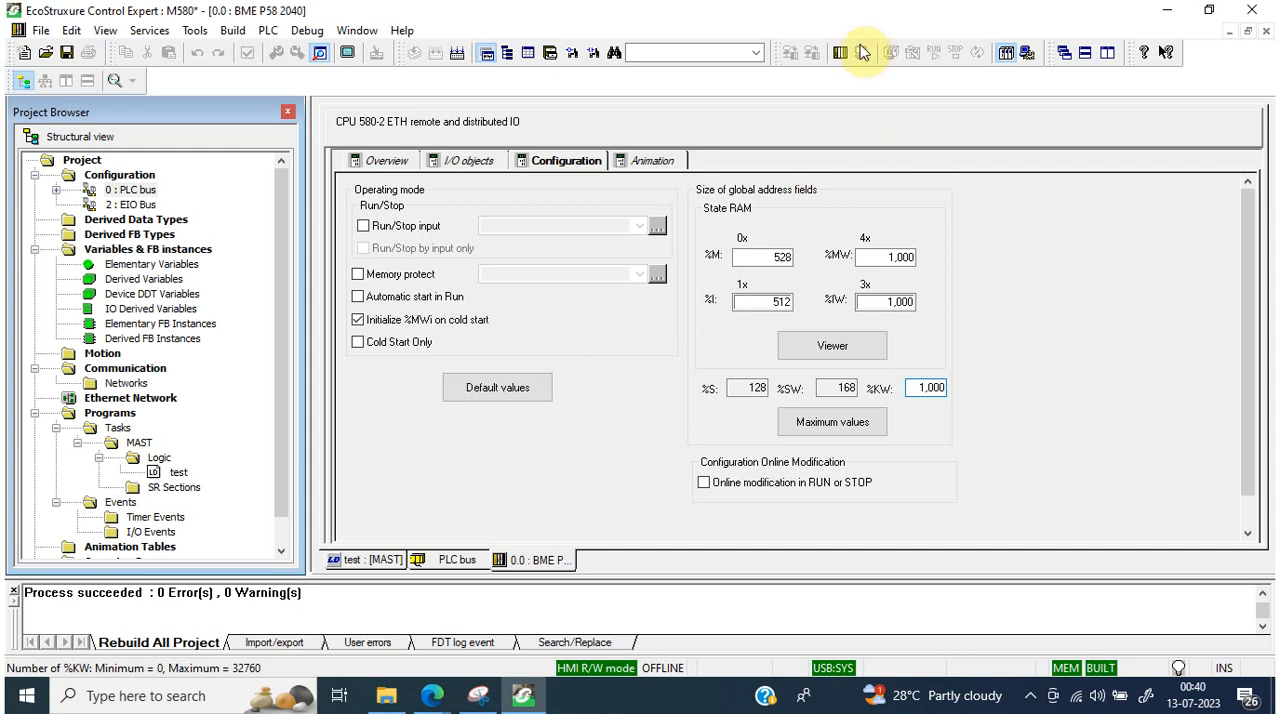
Step: Switch the project to simulation mode, confirm the change, and rebuild the whole project
{"action": "left_click", "coordinate": [1027, 56]}
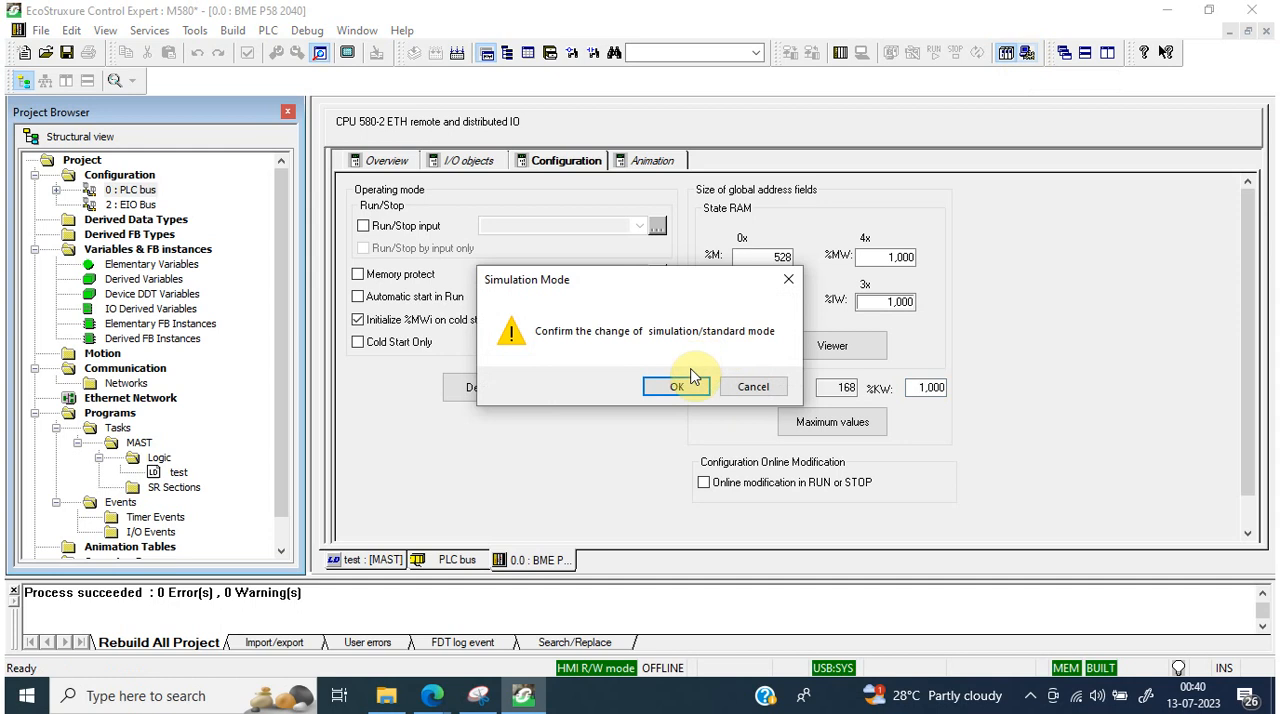
{"action": "left_click", "coordinate": [690, 378]}
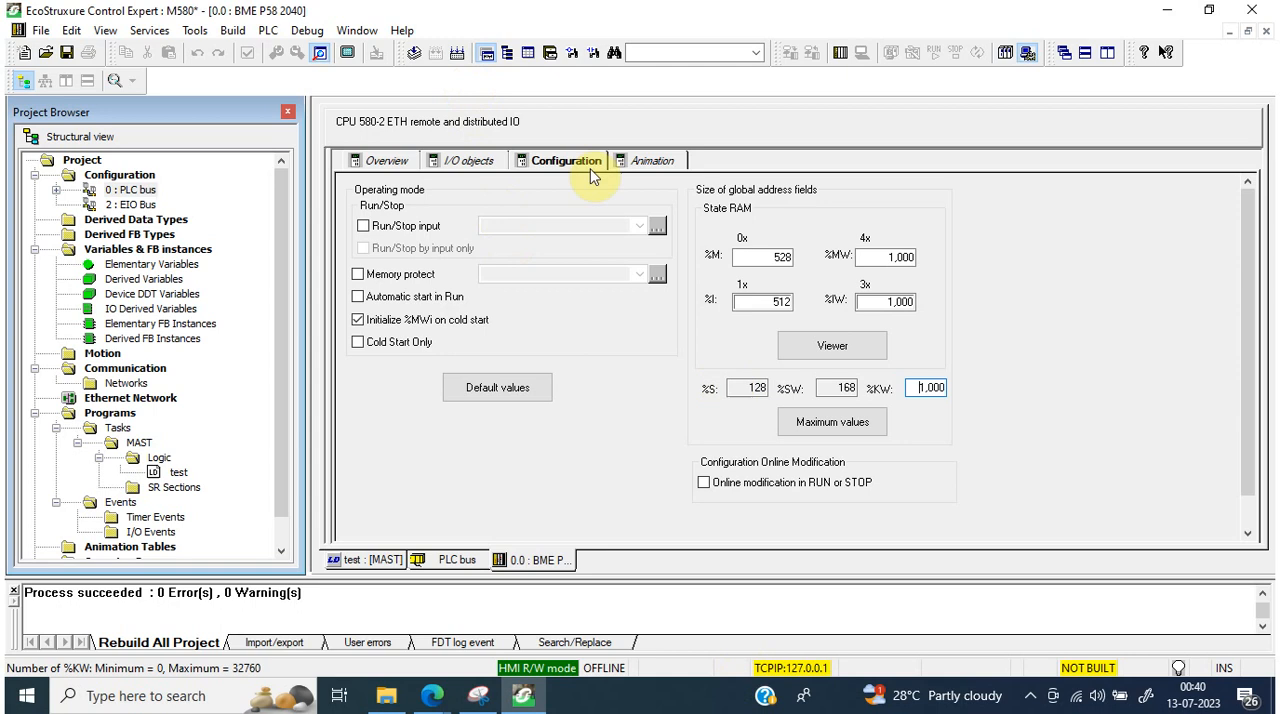
{"action": "left_click", "coordinate": [460, 55]}
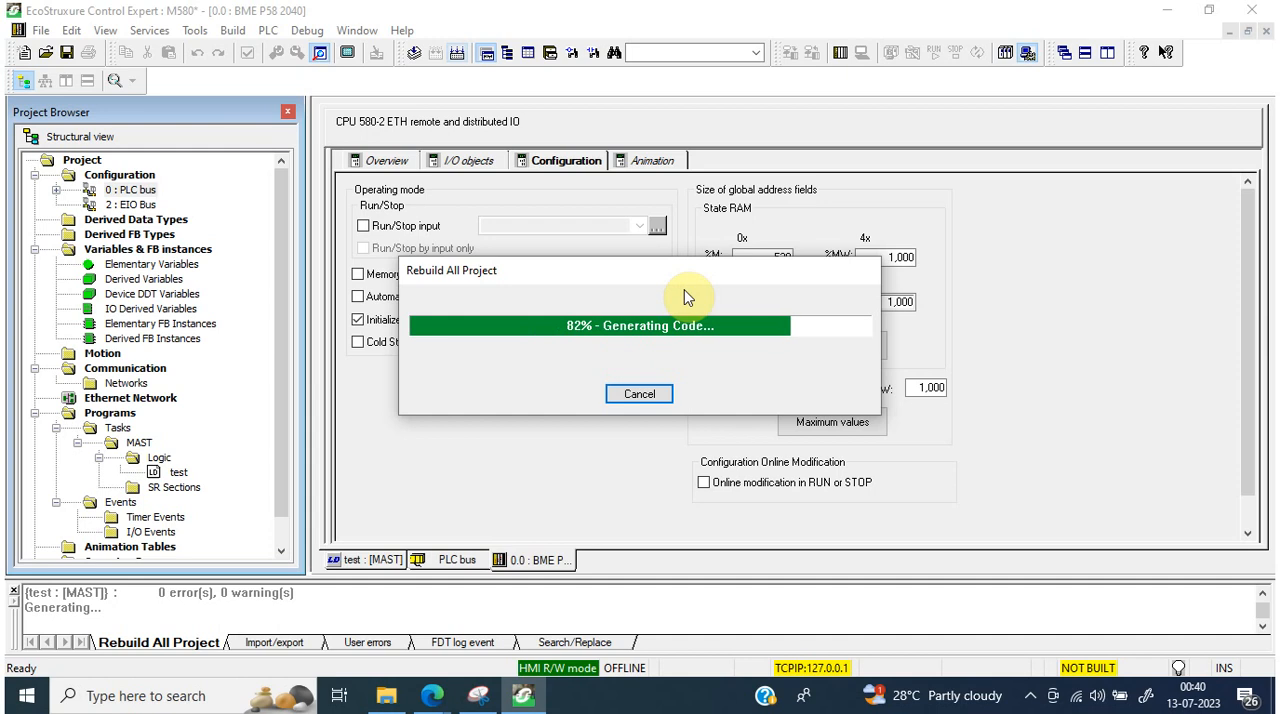
{"action": "left_click", "coordinate": [270, 30]}
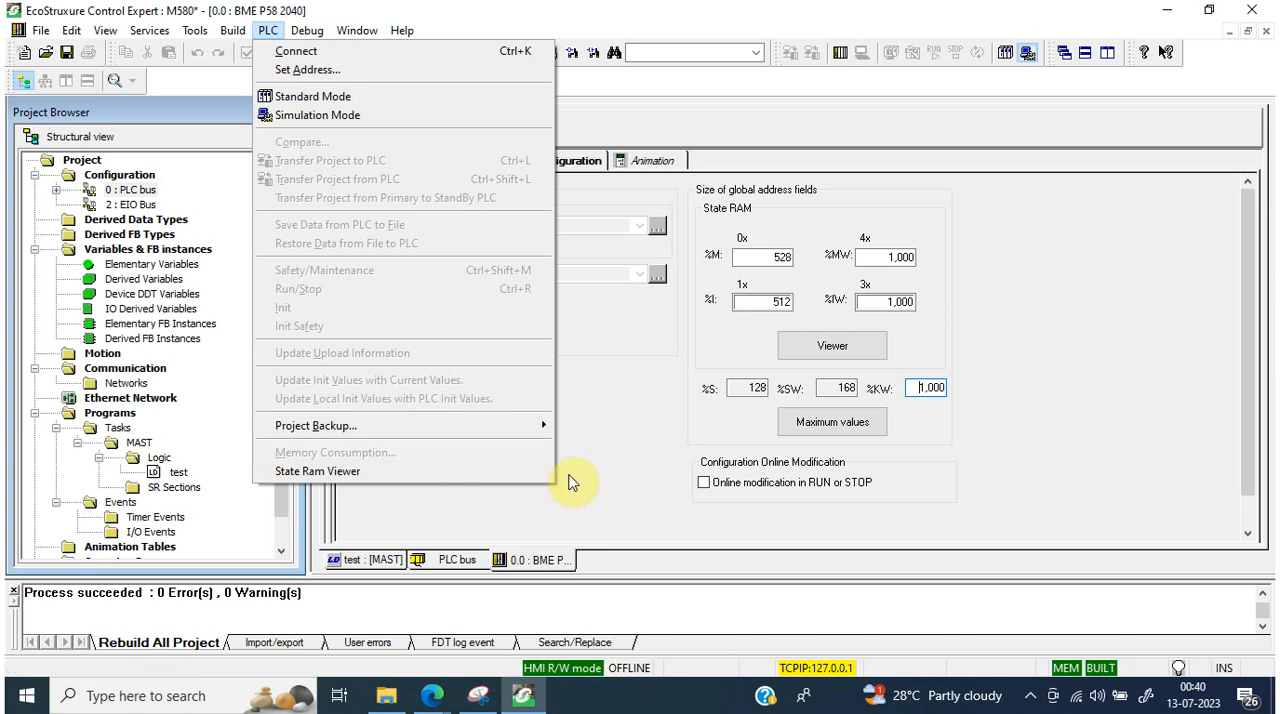
{"action": "left_click", "coordinate": [606, 506]}
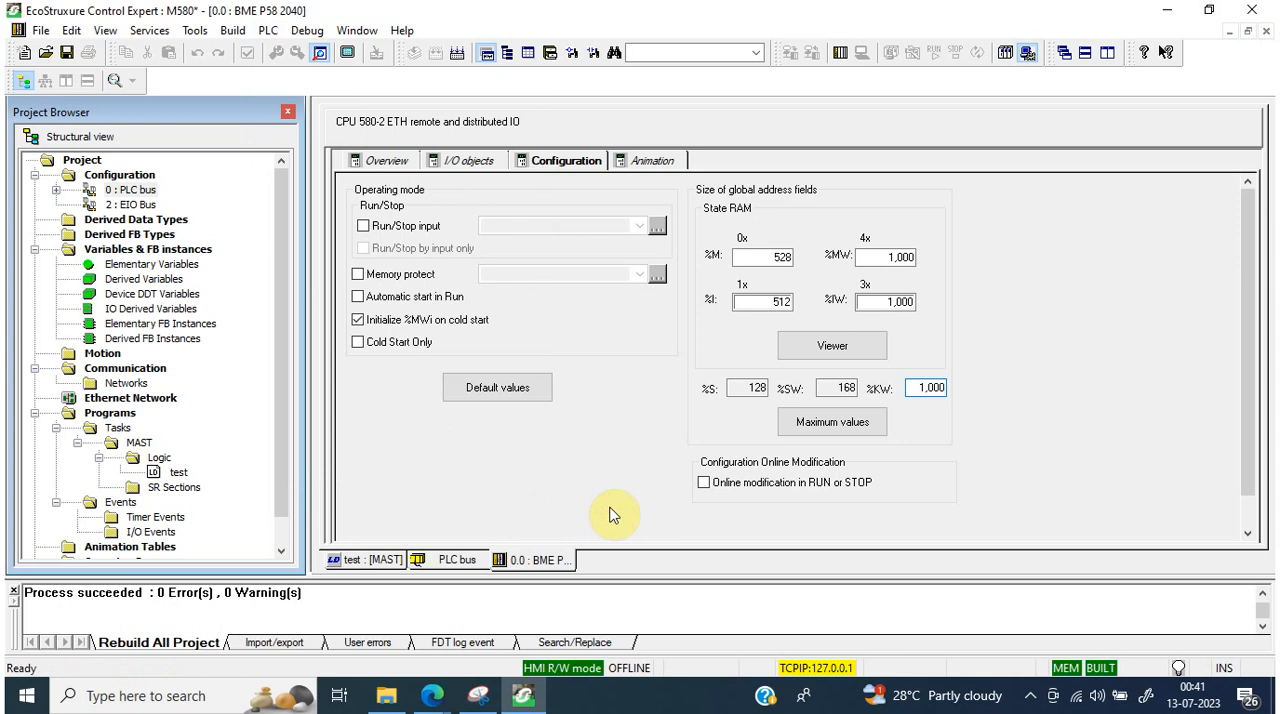
Step: Connect to the simulator and transfer the project with PLC Run after Transfer enabled, confirming the run
{"action": "left_click", "coordinate": [843, 53]}
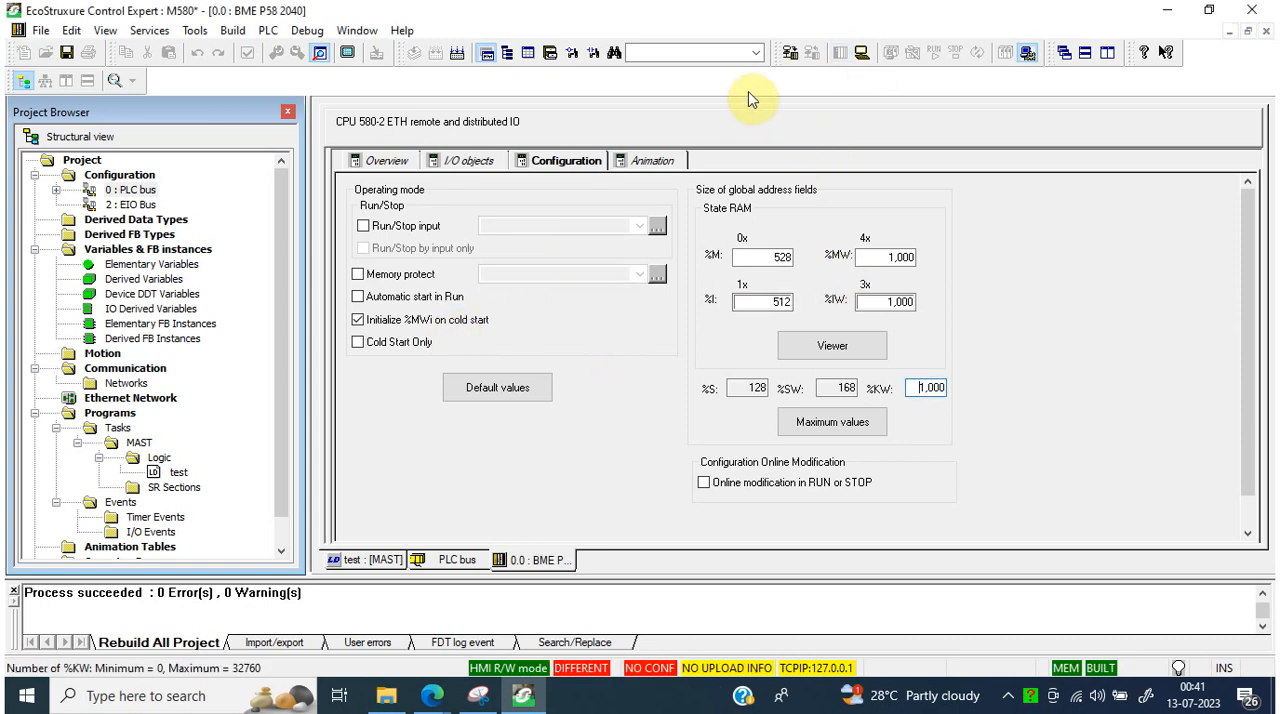
{"action": "left_click", "coordinate": [862, 52]}
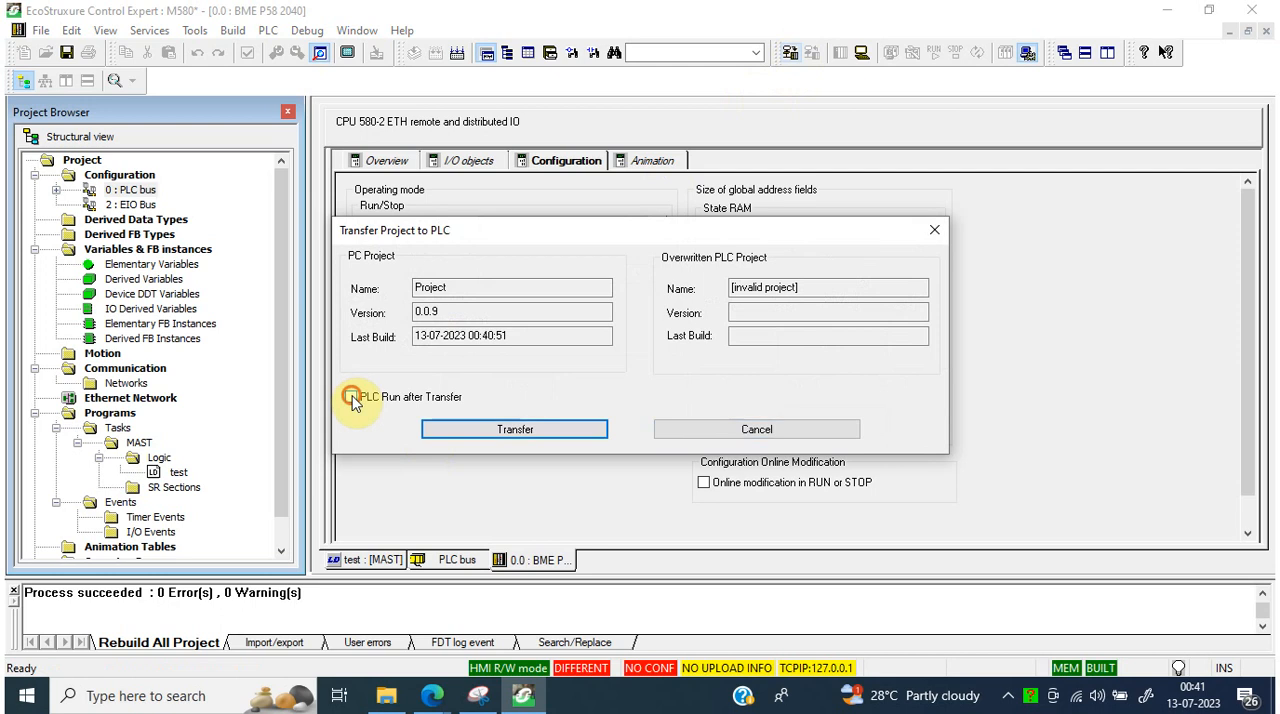
{"action": "left_click", "coordinate": [503, 430]}
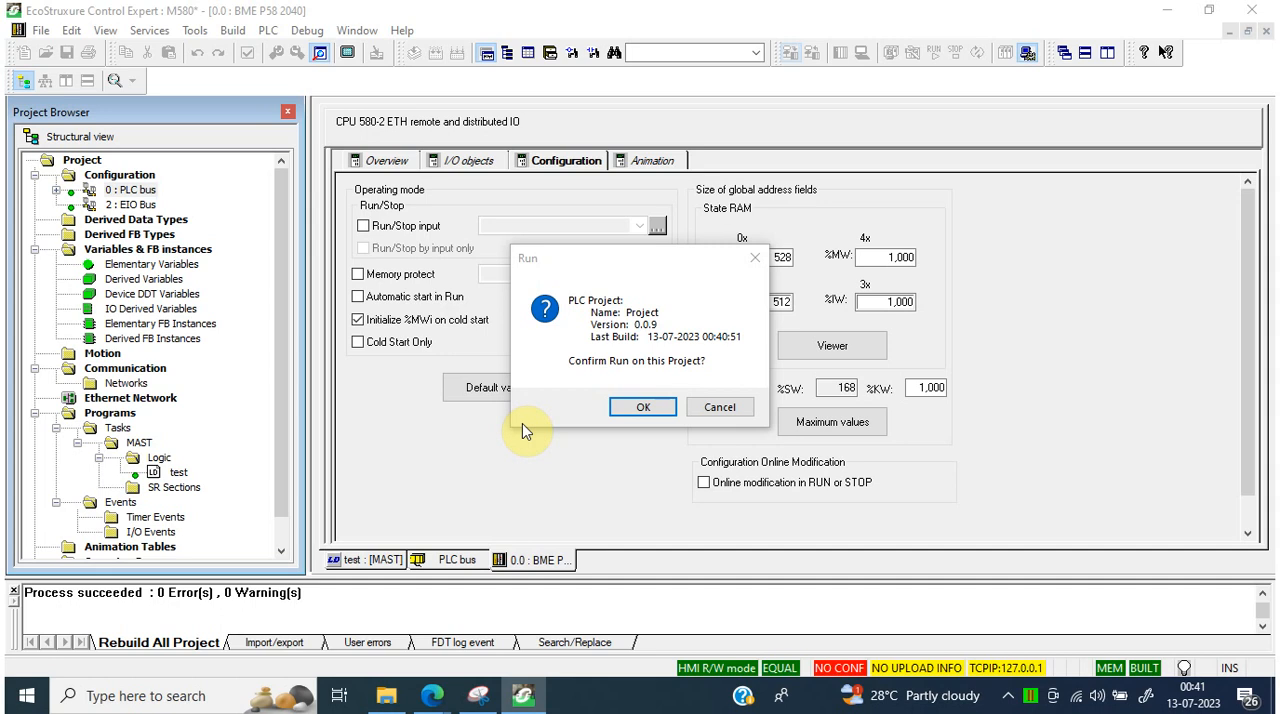
{"action": "left_click", "coordinate": [648, 408]}
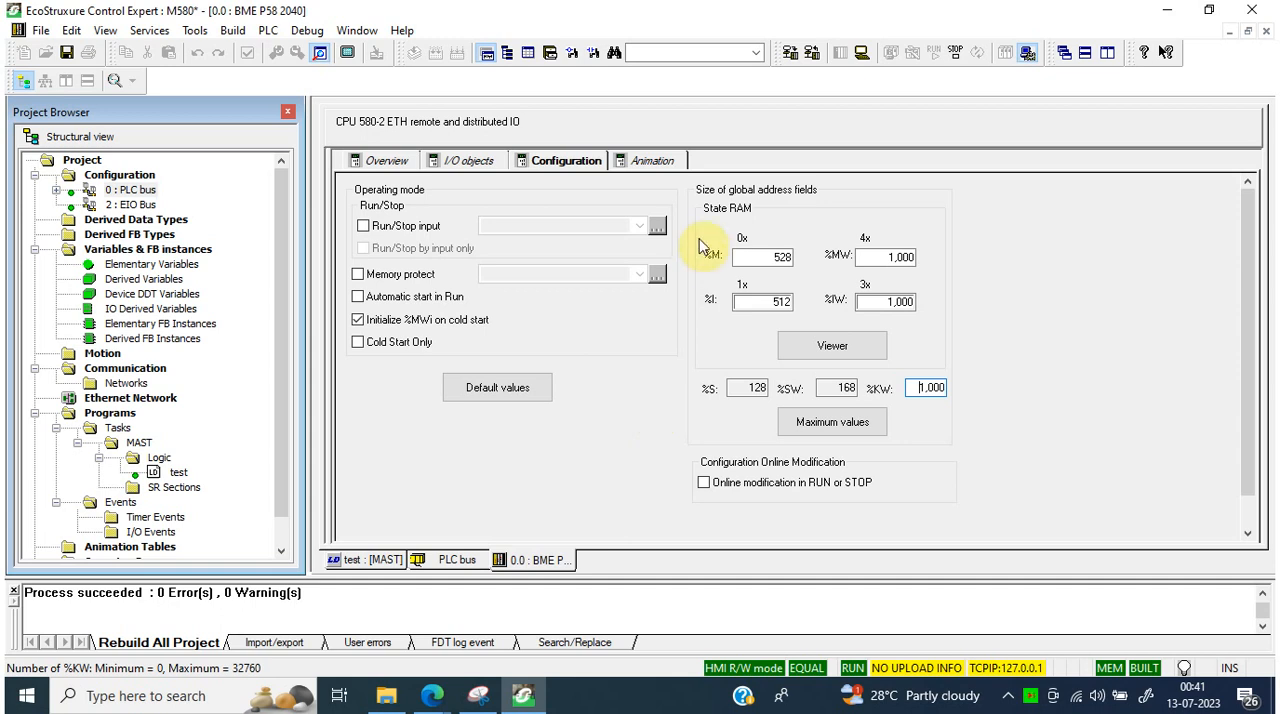
Step: Review the running CPU's task status, real-time clock, and system information on the application's miscellaneous data and last modification
{"action": "left_click", "coordinate": [653, 160]}
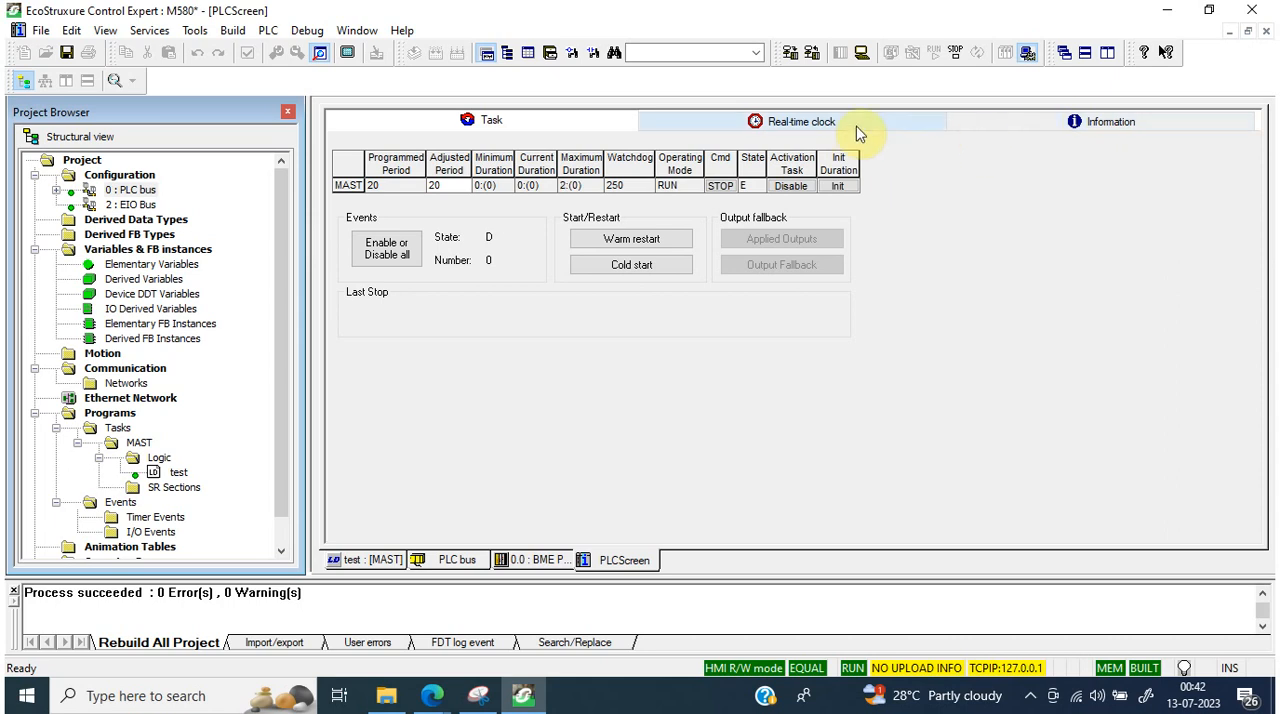
{"action": "left_click", "coordinate": [829, 121]}
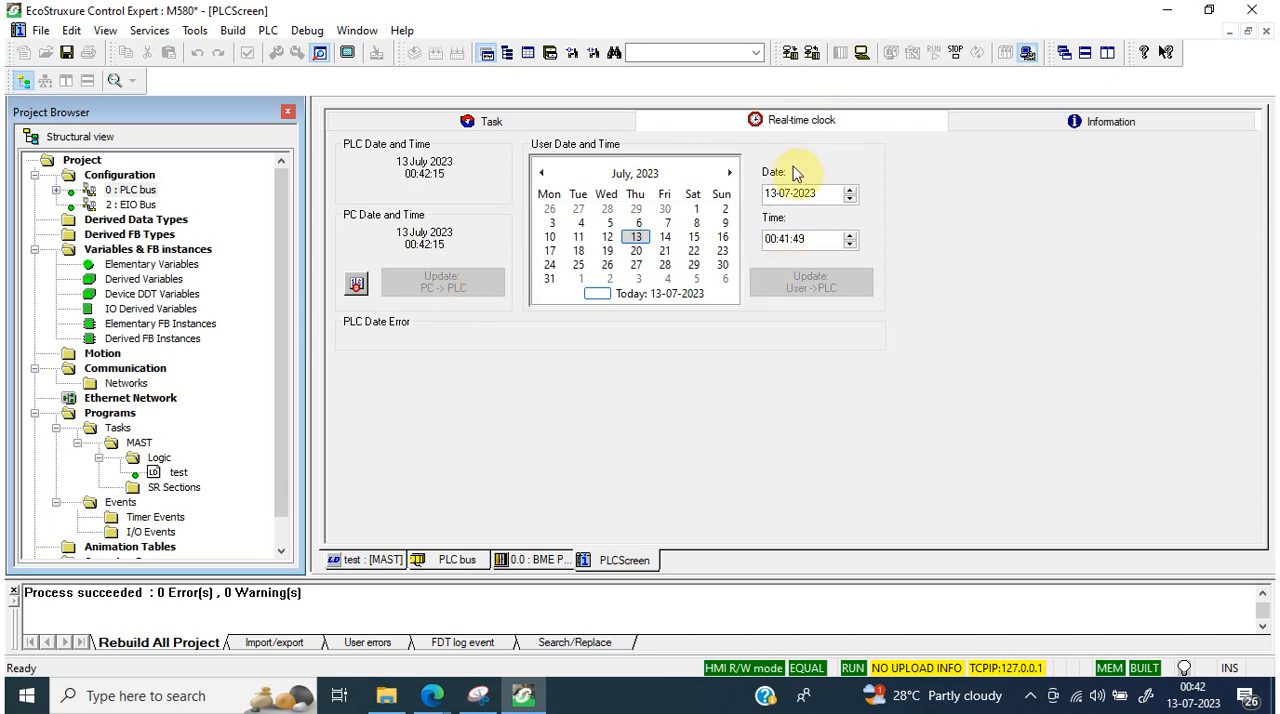
{"action": "left_click", "coordinate": [1045, 114]}
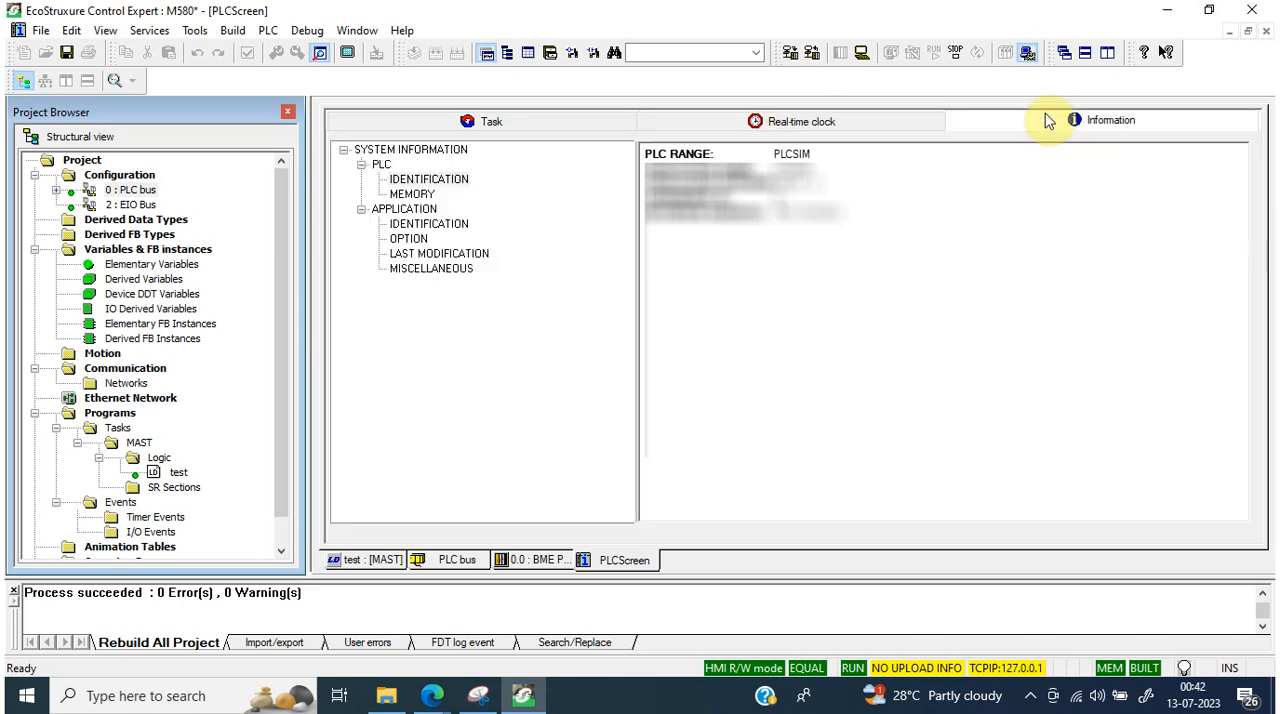
{"action": "left_click", "coordinate": [415, 268]}
{"action": "left_click", "coordinate": [420, 255]}
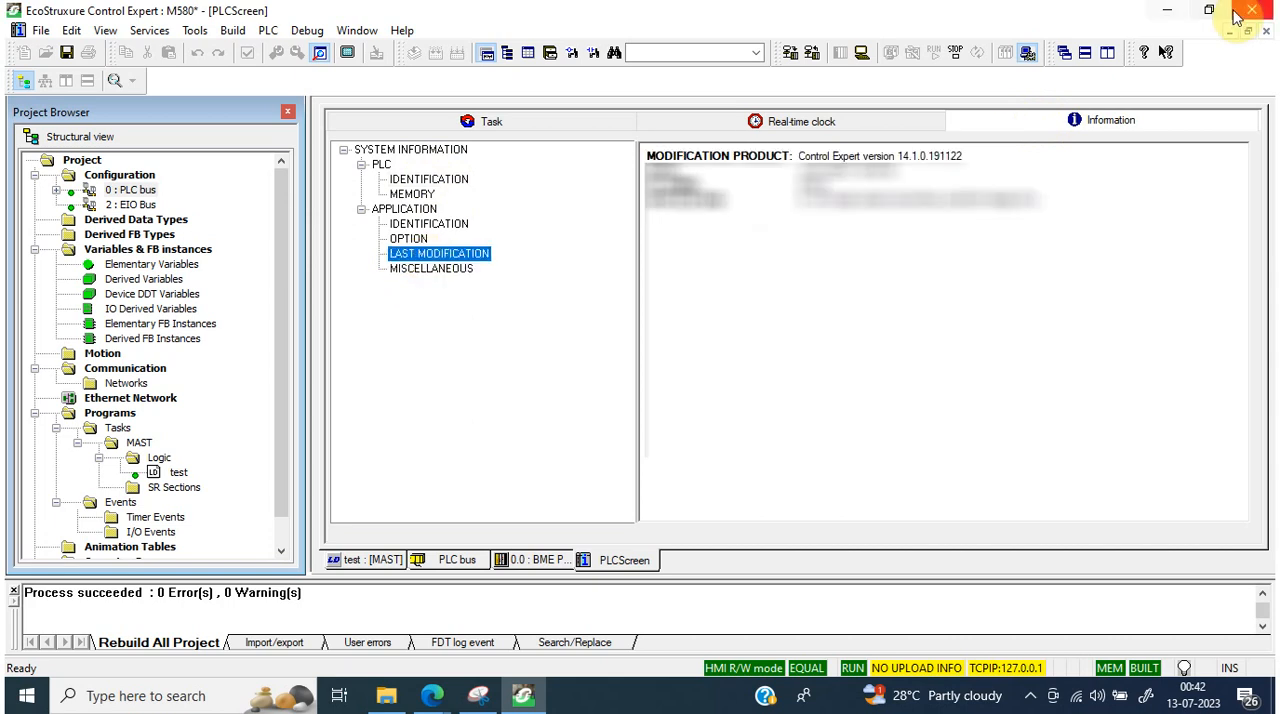
{"action": "left_click", "coordinate": [478, 118]}
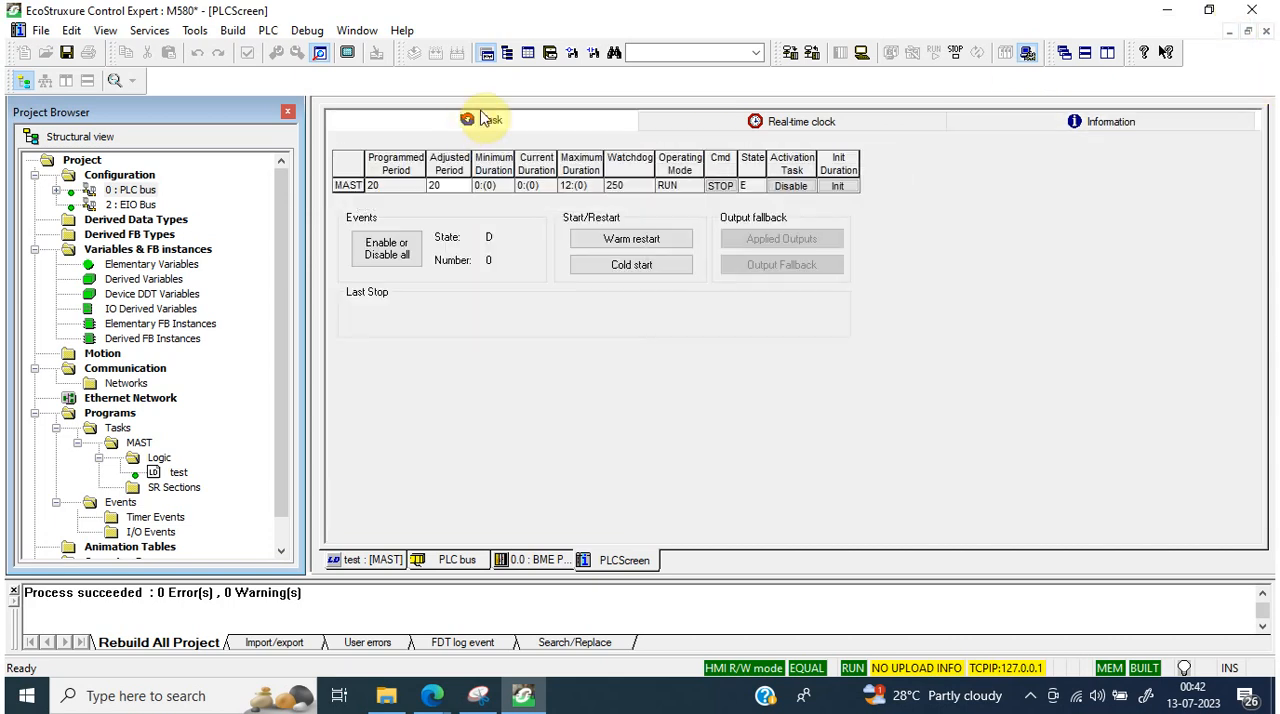
Step: Inspect the general and localization properties of the test section under the MAST task's logic
{"action": "right_click", "coordinate": [168, 474]}
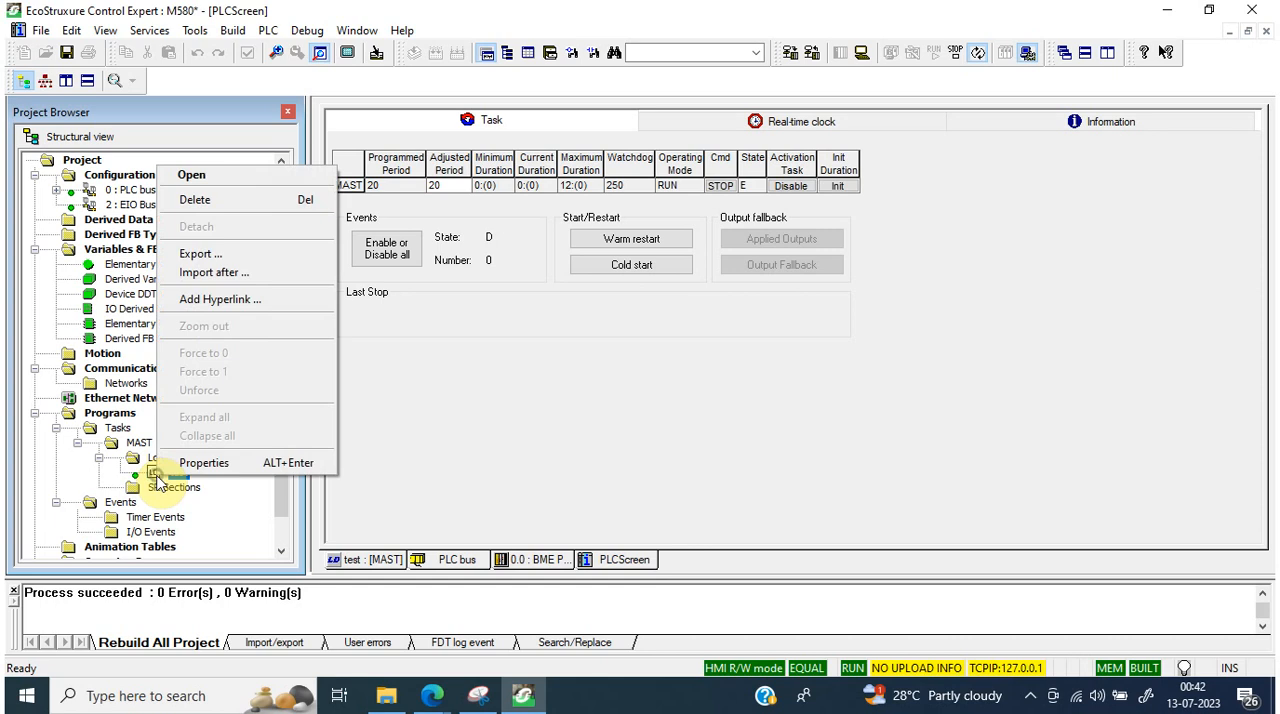
{"action": "left_click", "coordinate": [204, 462]}
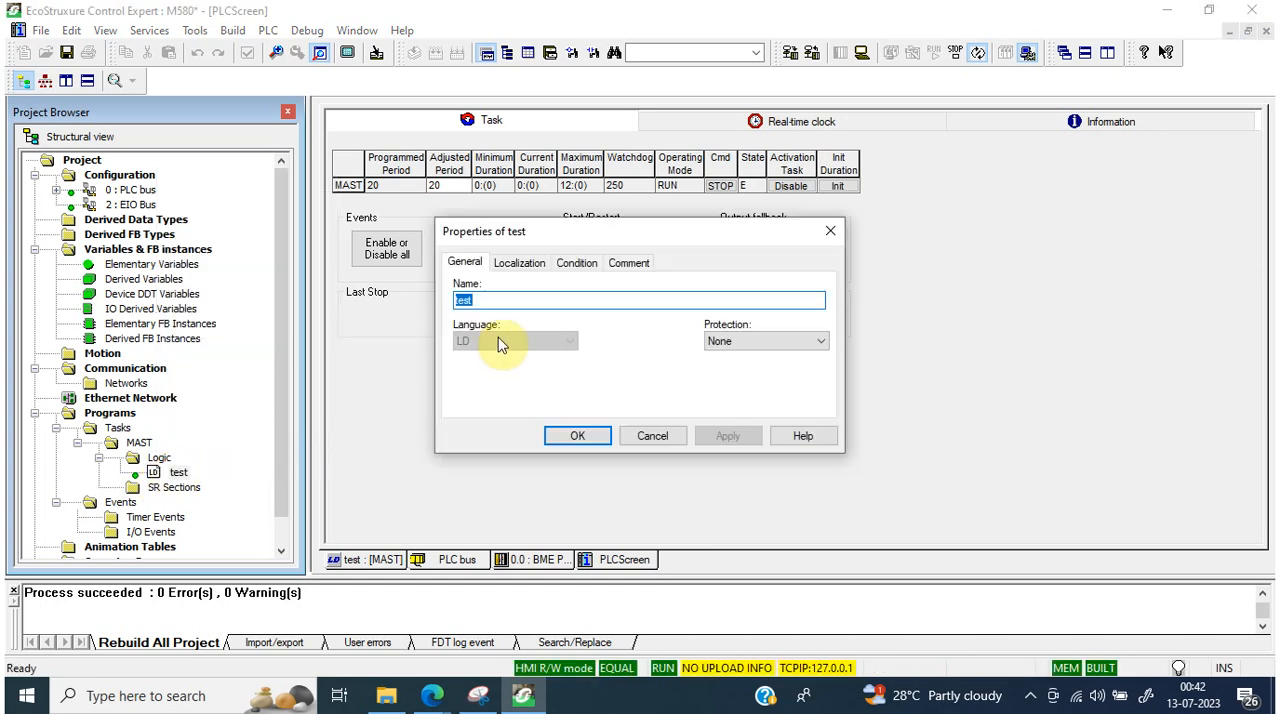
{"action": "left_click", "coordinate": [515, 263]}
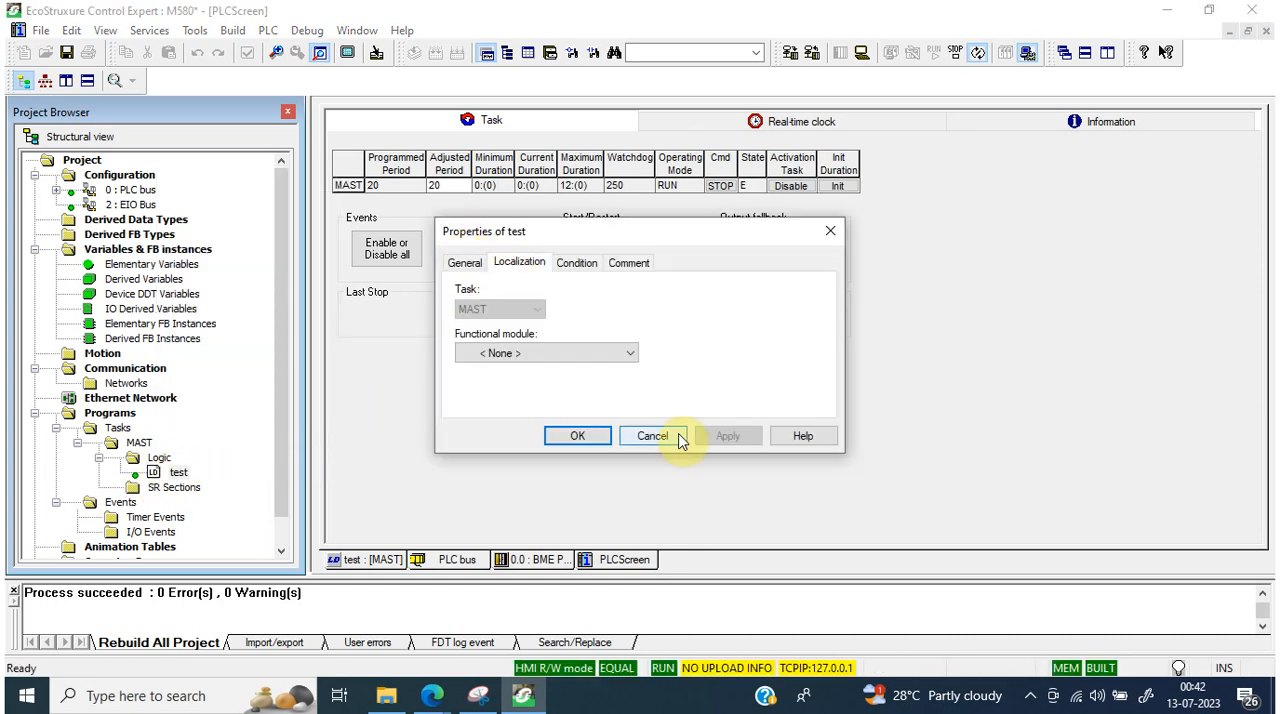
{"action": "left_click", "coordinate": [655, 436]}
{"action": "right_click", "coordinate": [160, 458]}
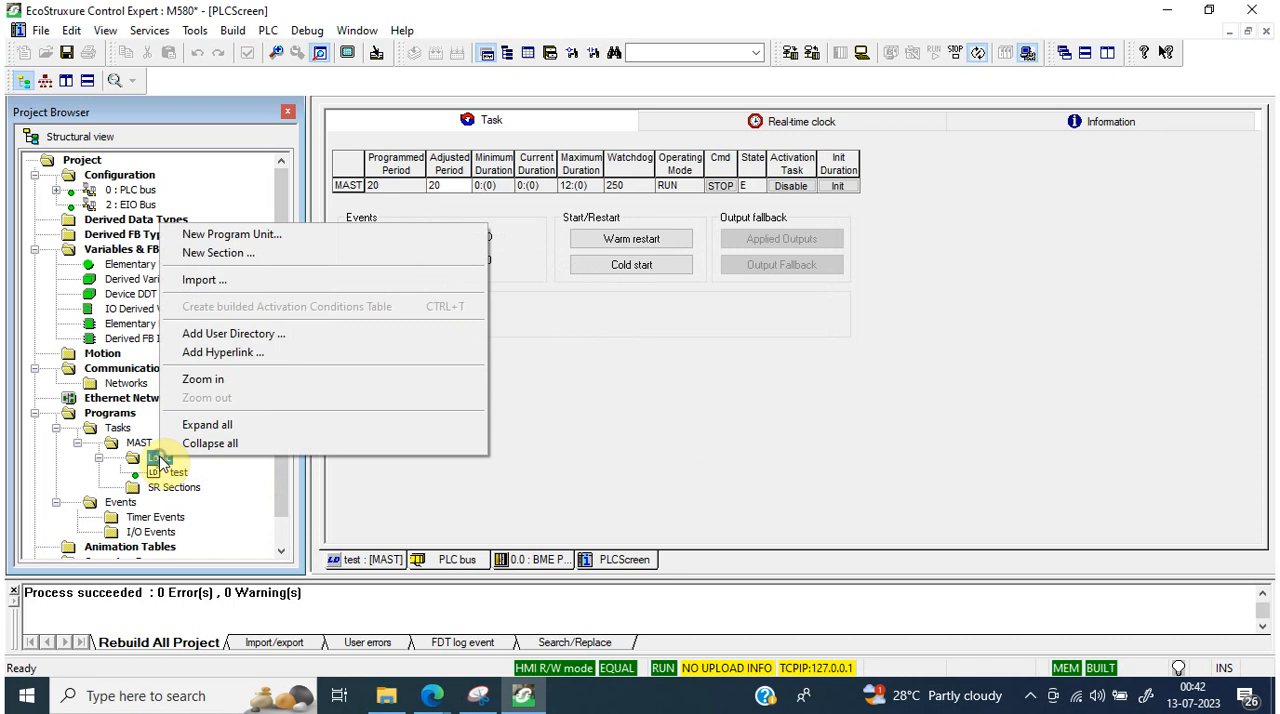
Step: Change the MAST task's configuration from periodic to cyclic execution and apply it
{"action": "right_click", "coordinate": [142, 445]}
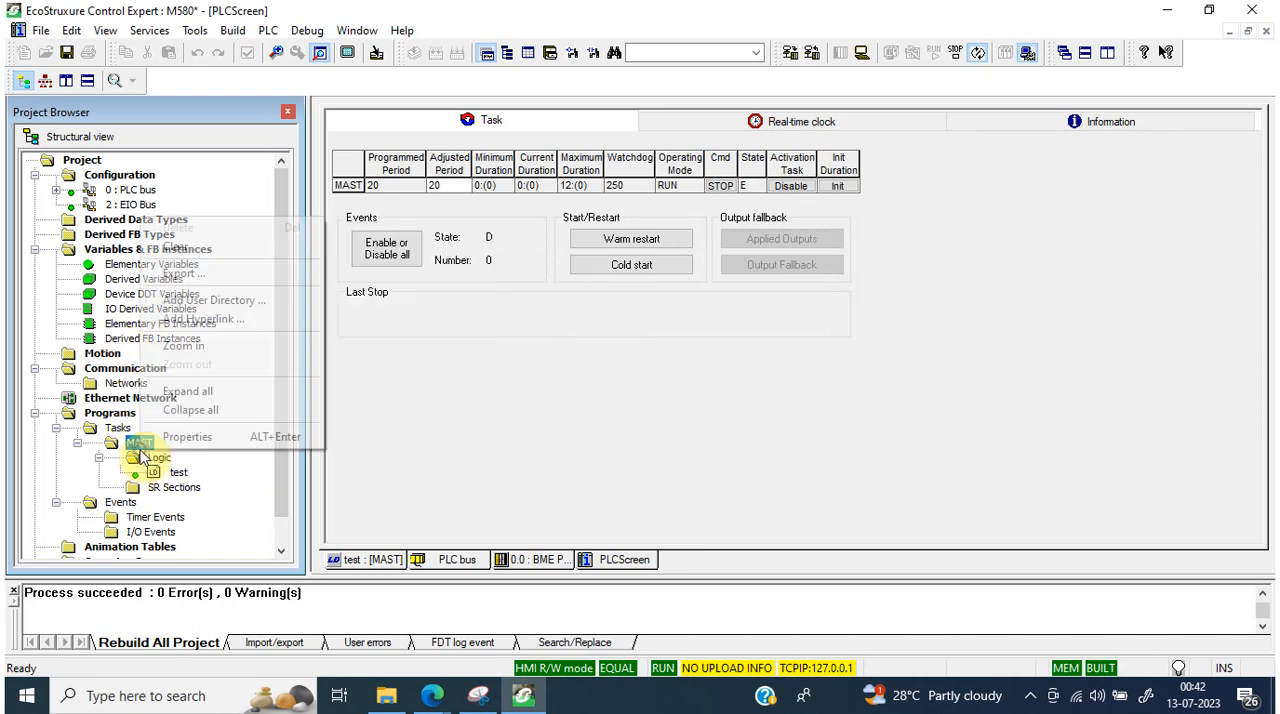
{"action": "left_click", "coordinate": [155, 437]}
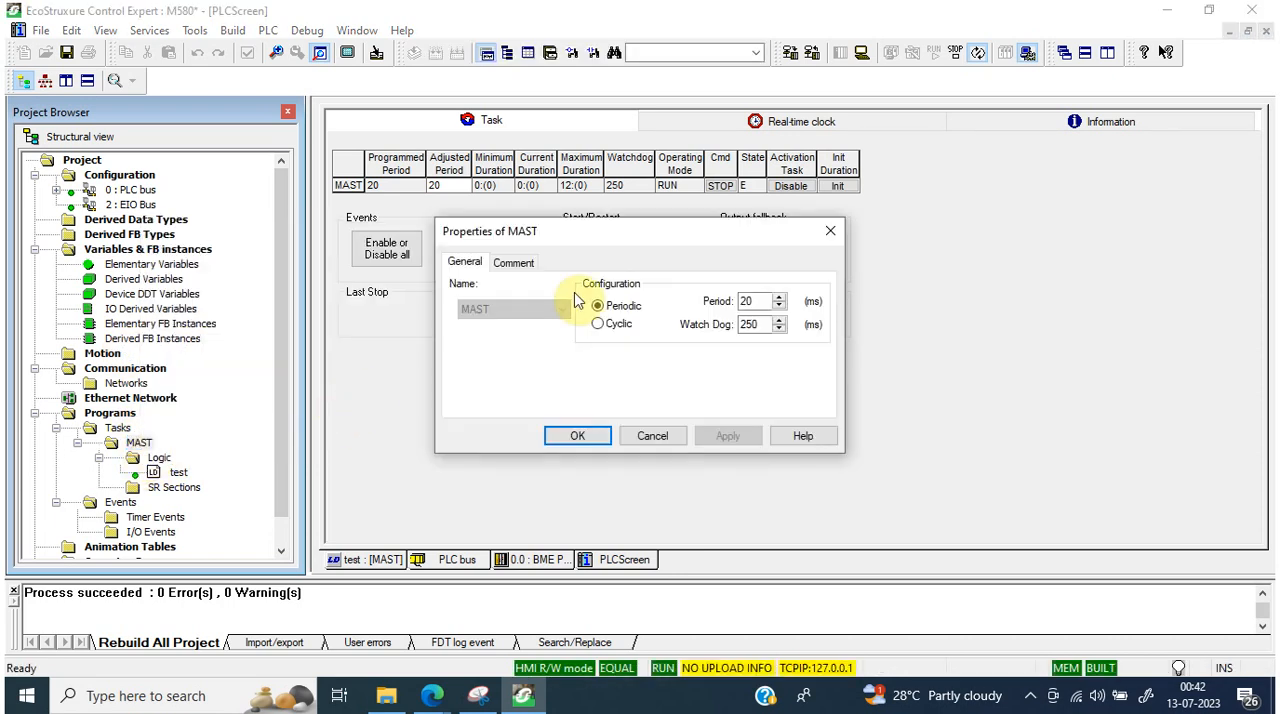
{"action": "left_click_drag", "start_coordinate": [630, 238], "coordinate": [1012, 251]}
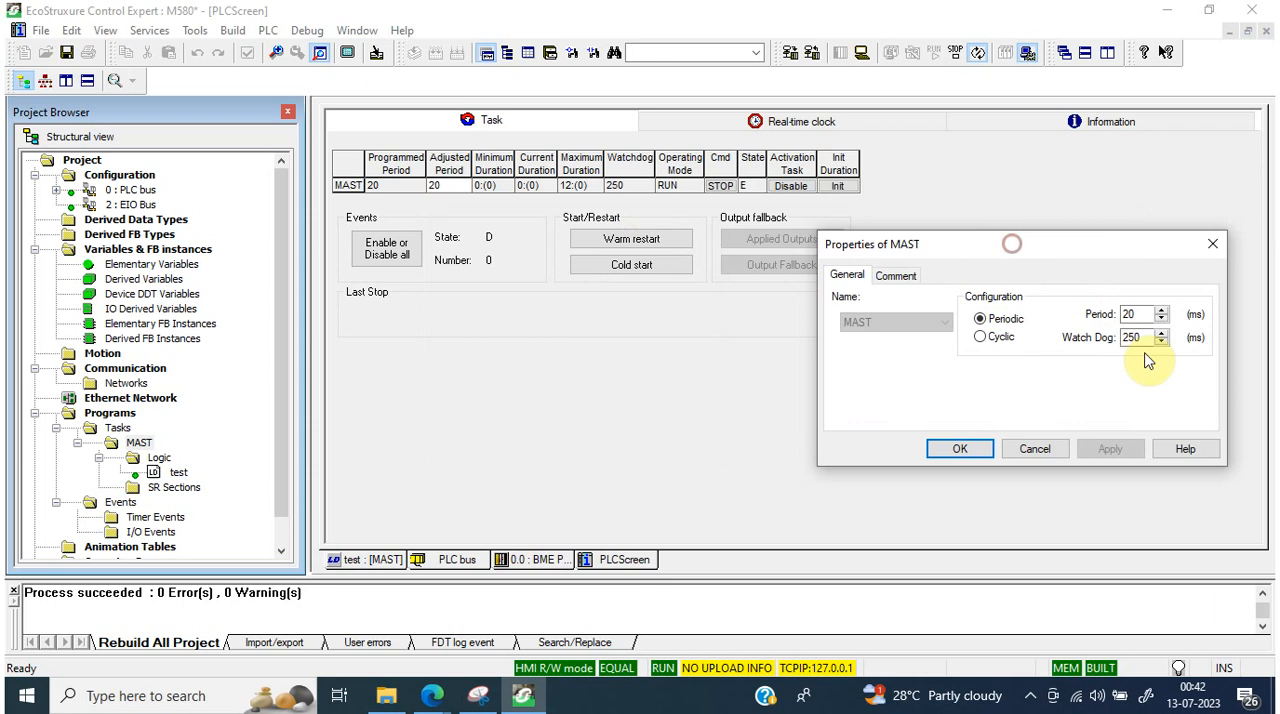
{"action": "left_click", "coordinate": [981, 338]}
{"action": "left_click", "coordinate": [1110, 452]}
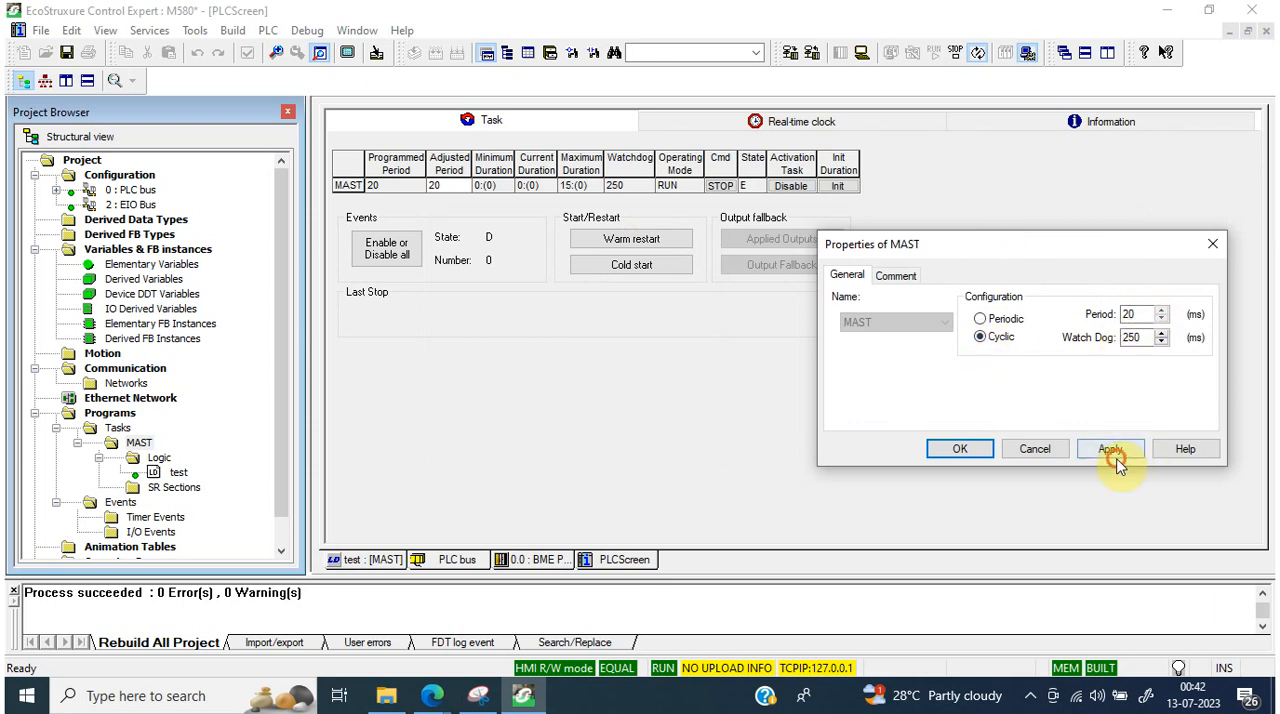
{"action": "left_click", "coordinate": [1038, 403]}
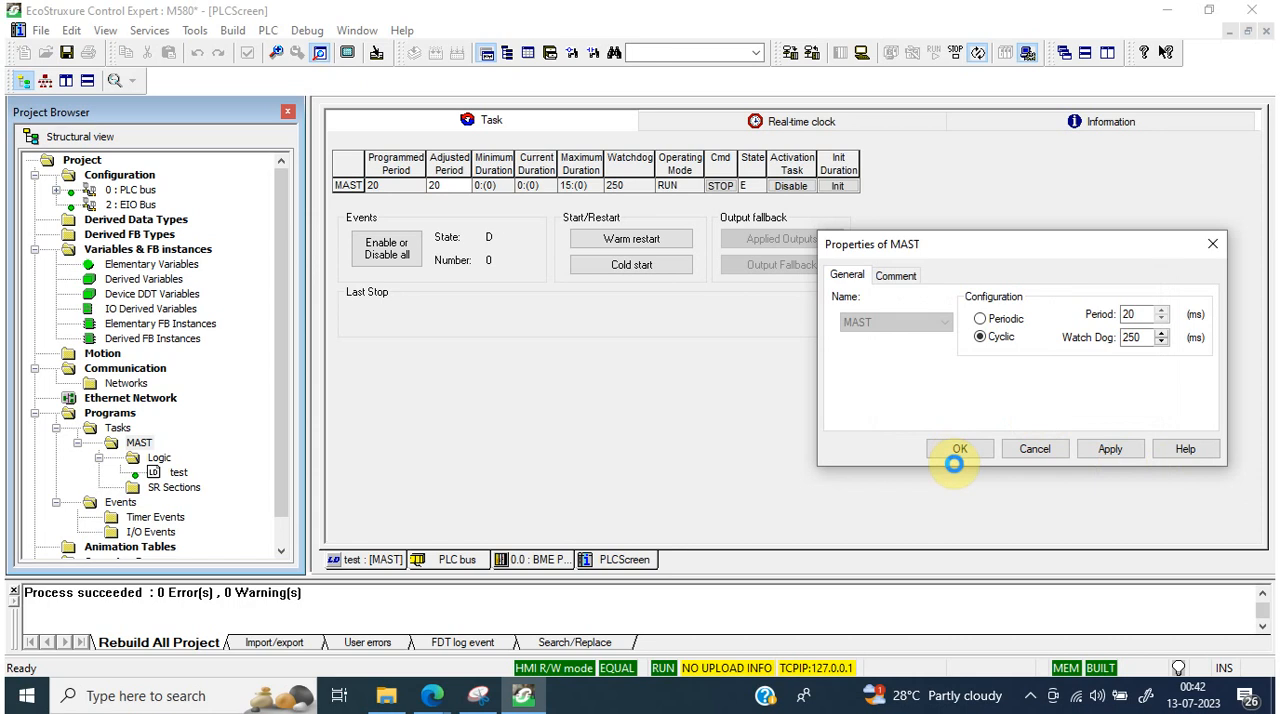
{"action": "left_click", "coordinate": [961, 448]}
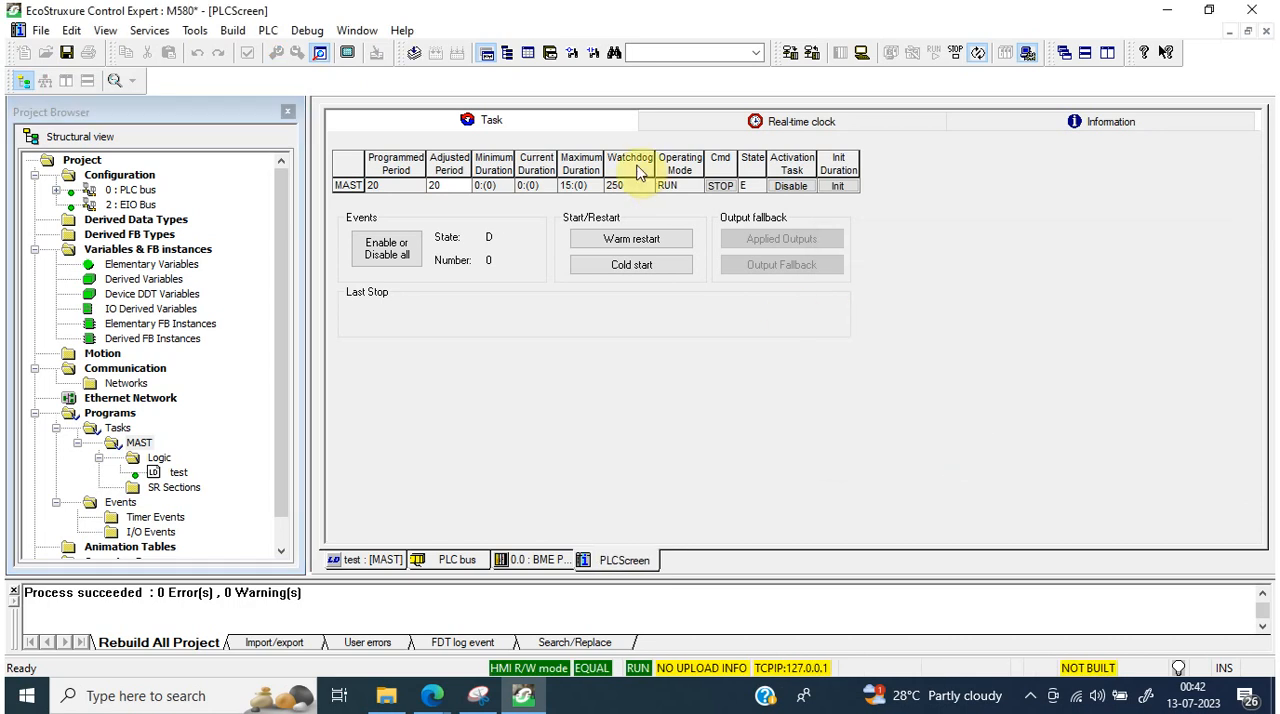
Step: Disconnect from the simulator and build the project changes
{"action": "left_click", "coordinate": [860, 55]}
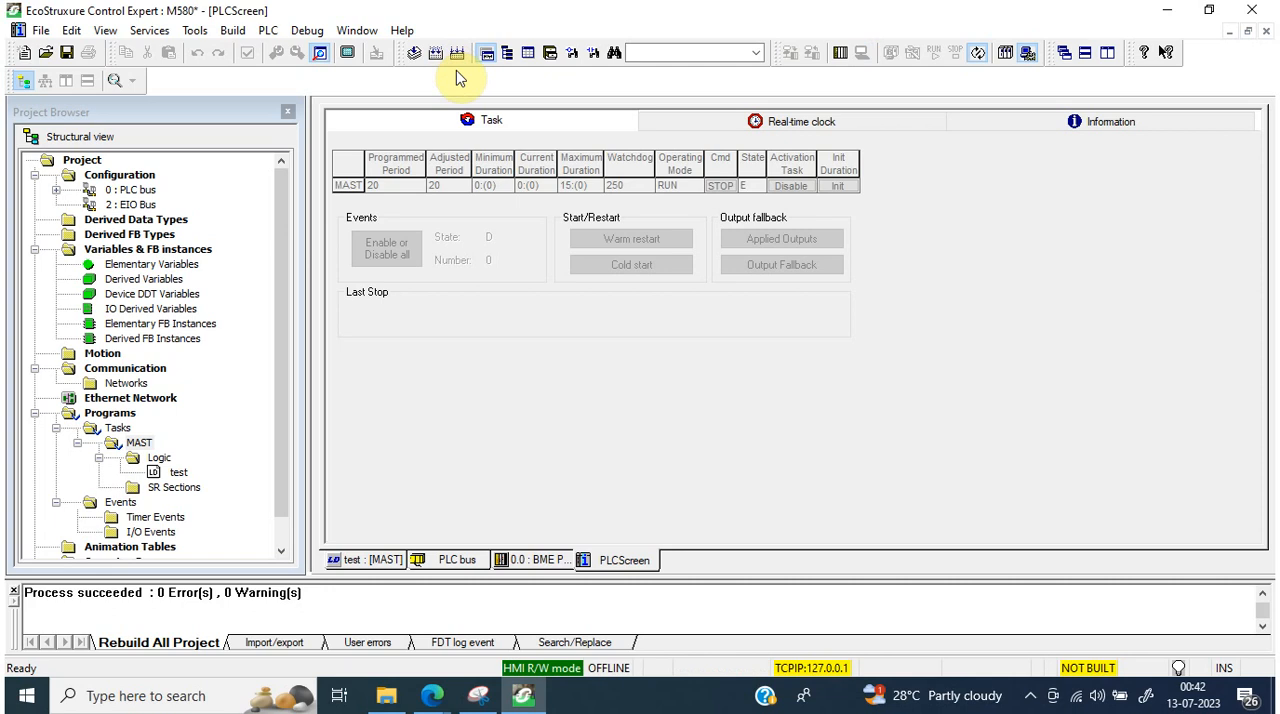
{"action": "left_click", "coordinate": [451, 55]}
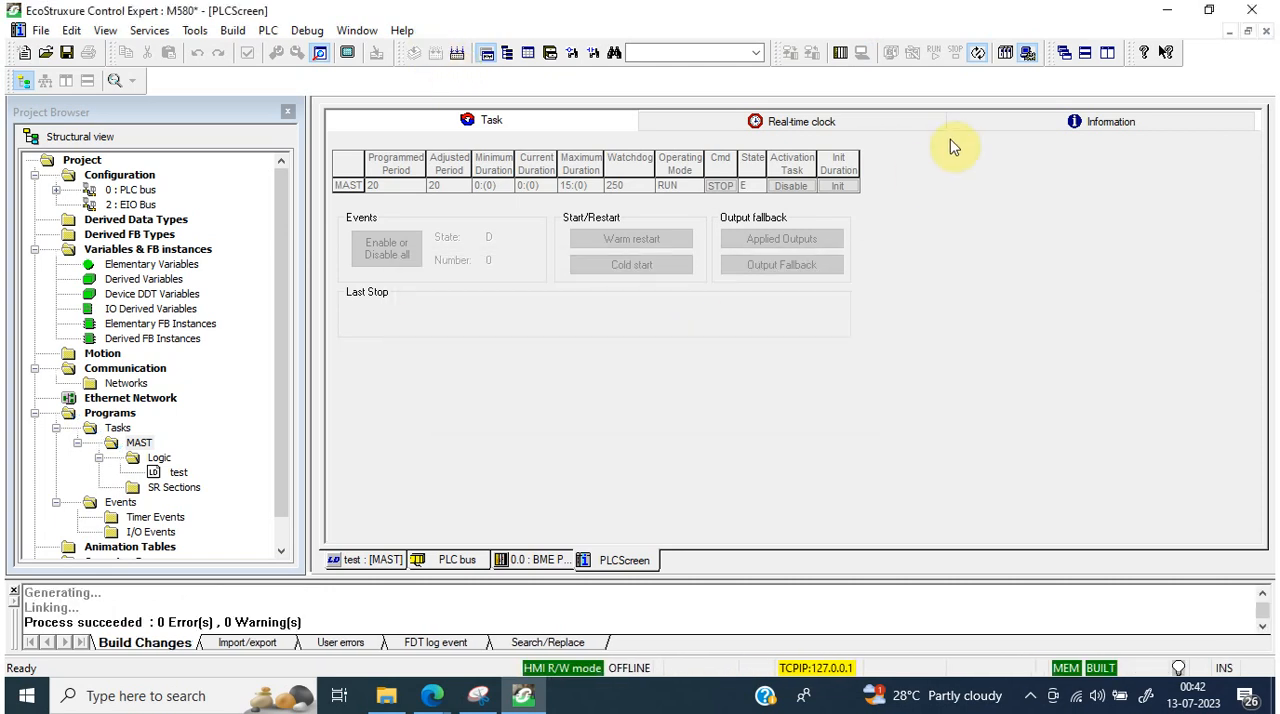
Step: Reconnect to the simulator and transfer the rebuilt project with PLC Run after Transfer enabled, confirming the stop and run
{"action": "left_click", "coordinate": [840, 52]}
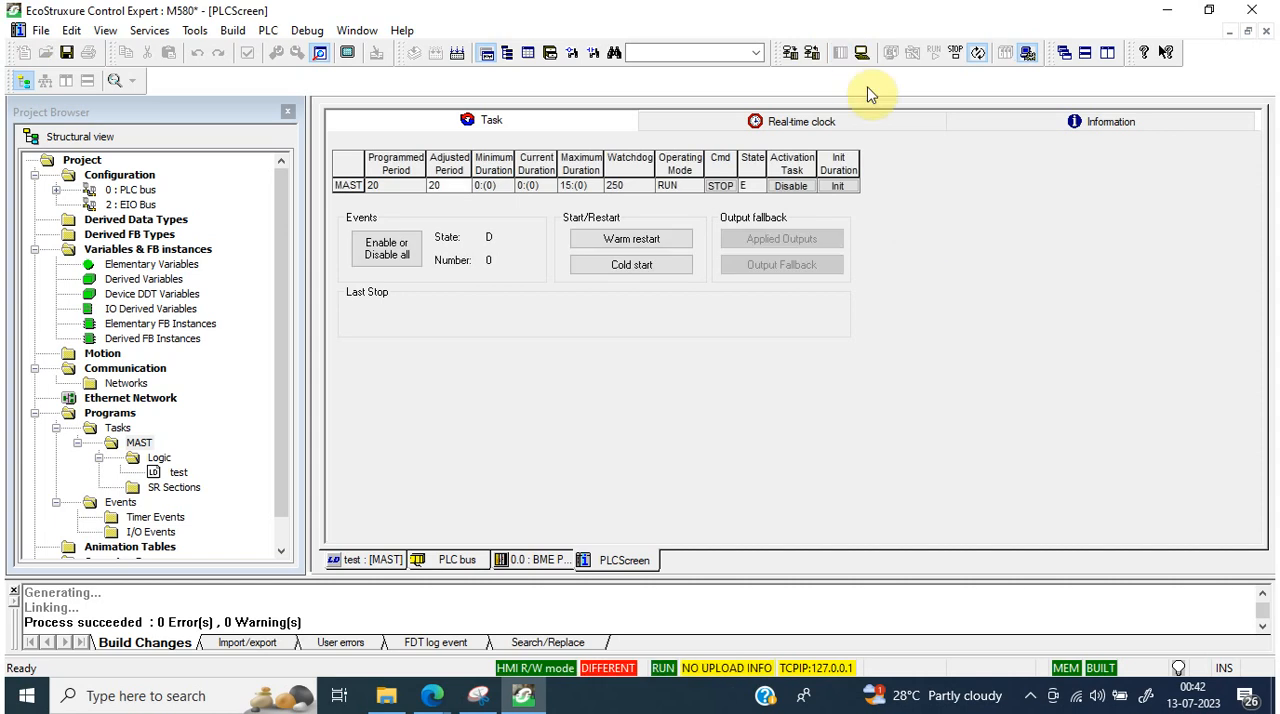
{"action": "left_click", "coordinate": [790, 53]}
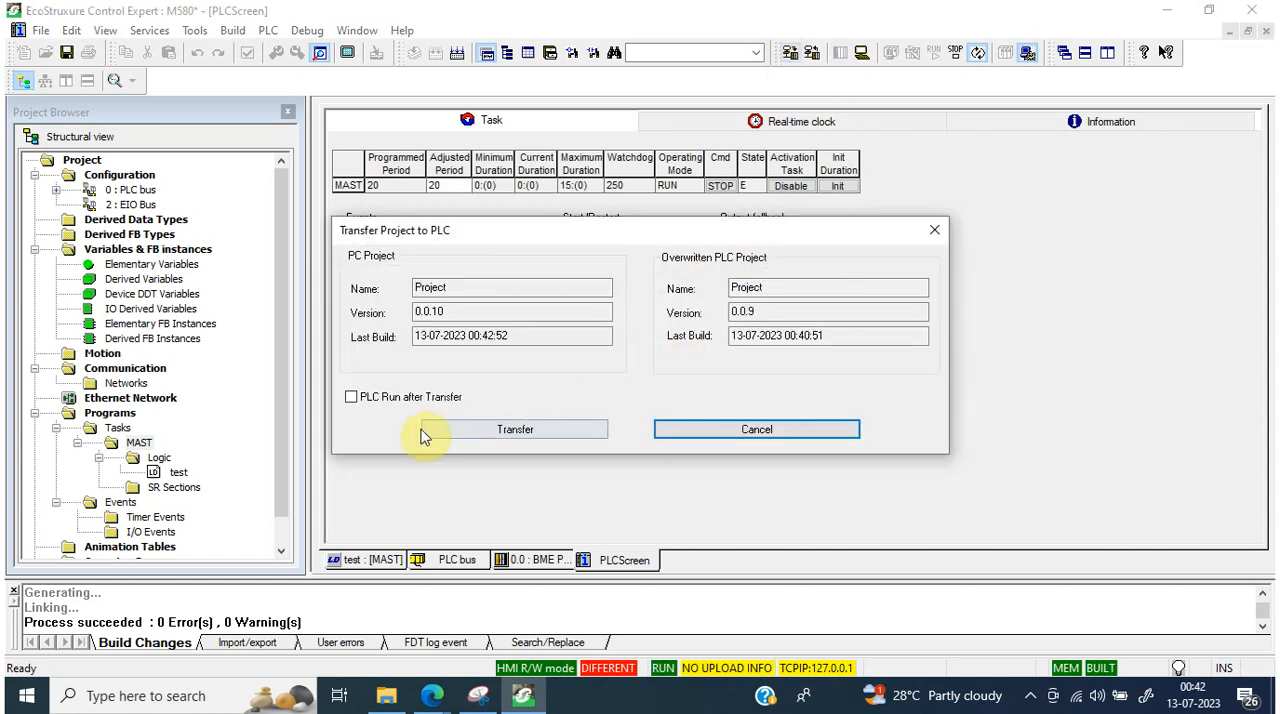
{"action": "left_click", "coordinate": [406, 398]}
{"action": "left_click", "coordinate": [476, 427]}
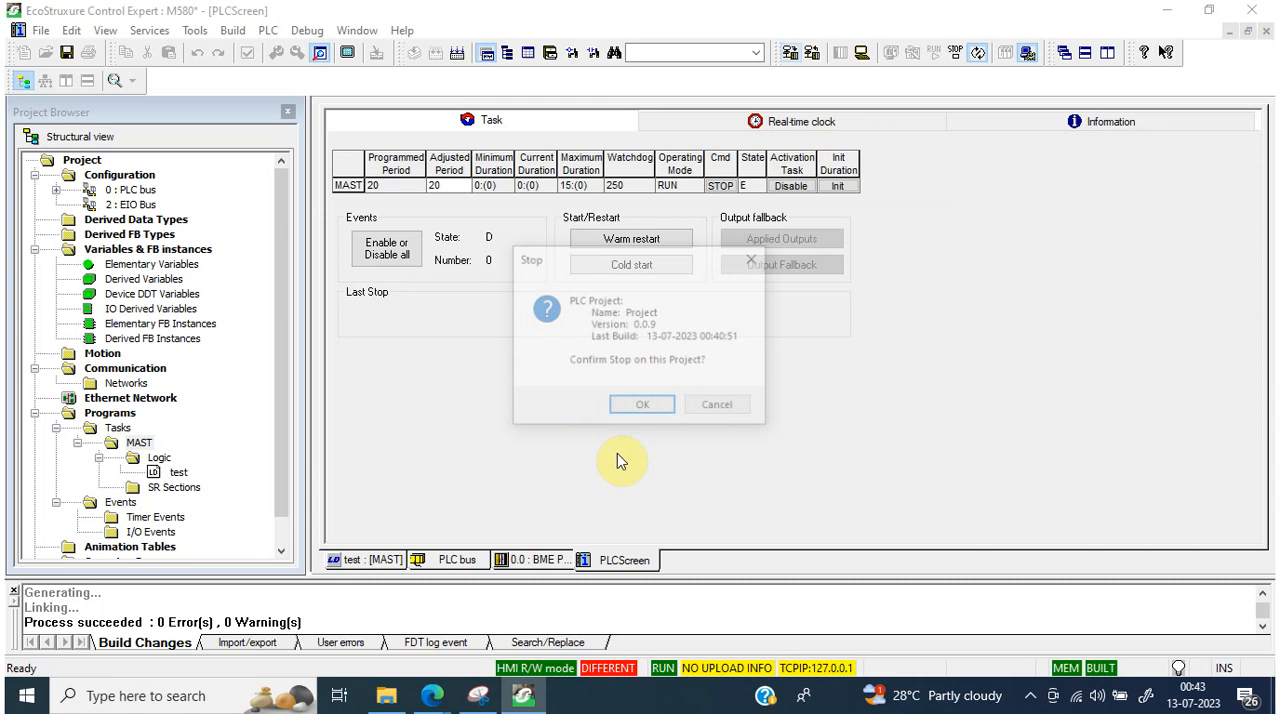
{"action": "left_click", "coordinate": [640, 404]}
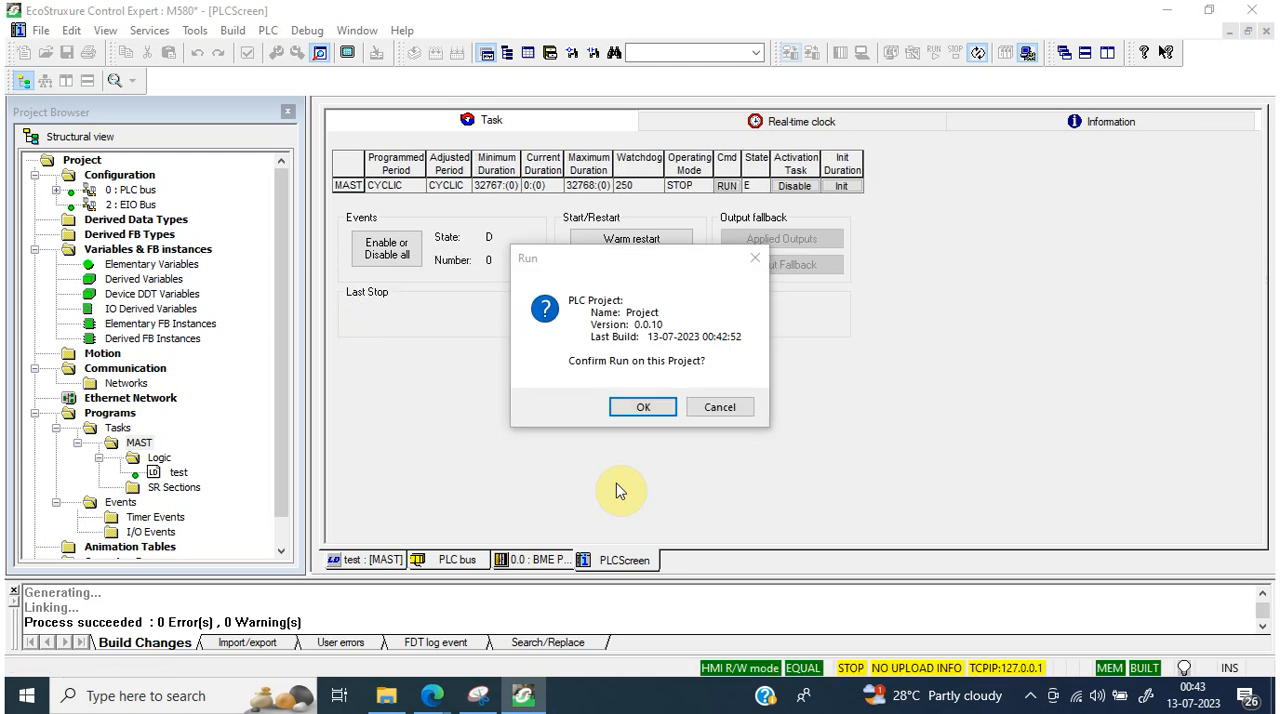
{"action": "left_click", "coordinate": [648, 408]}
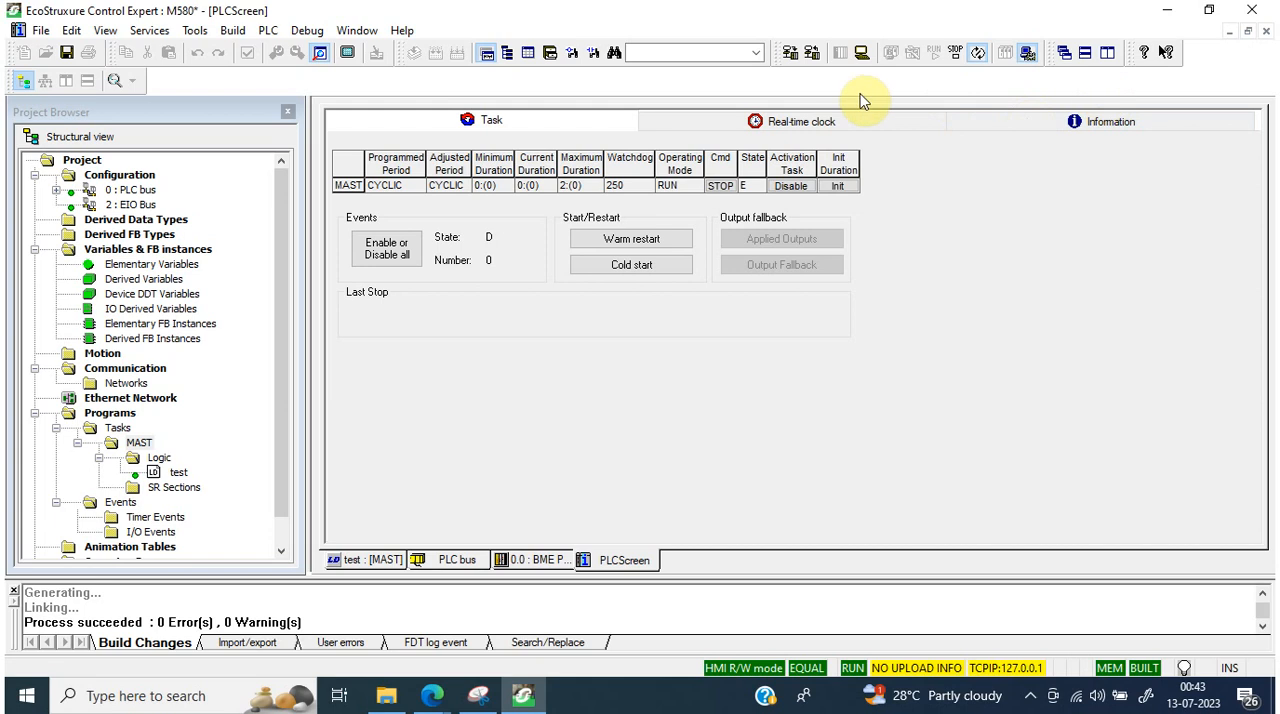
Step: Disconnect from the simulator and open the DTM Browser alongside the project structure
{"action": "left_click", "coordinate": [864, 54]}
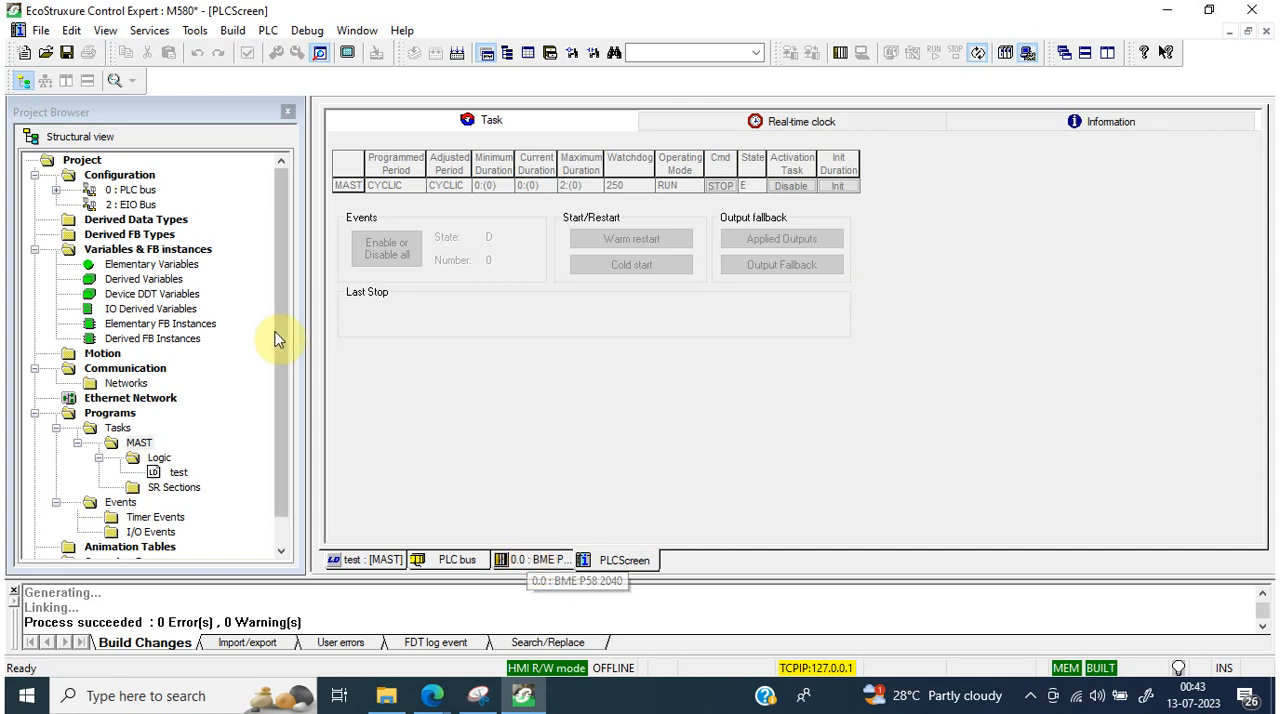
{"action": "left_click", "coordinate": [268, 32]}
{"action": "mouse_move", "coordinate": [226, 38]}
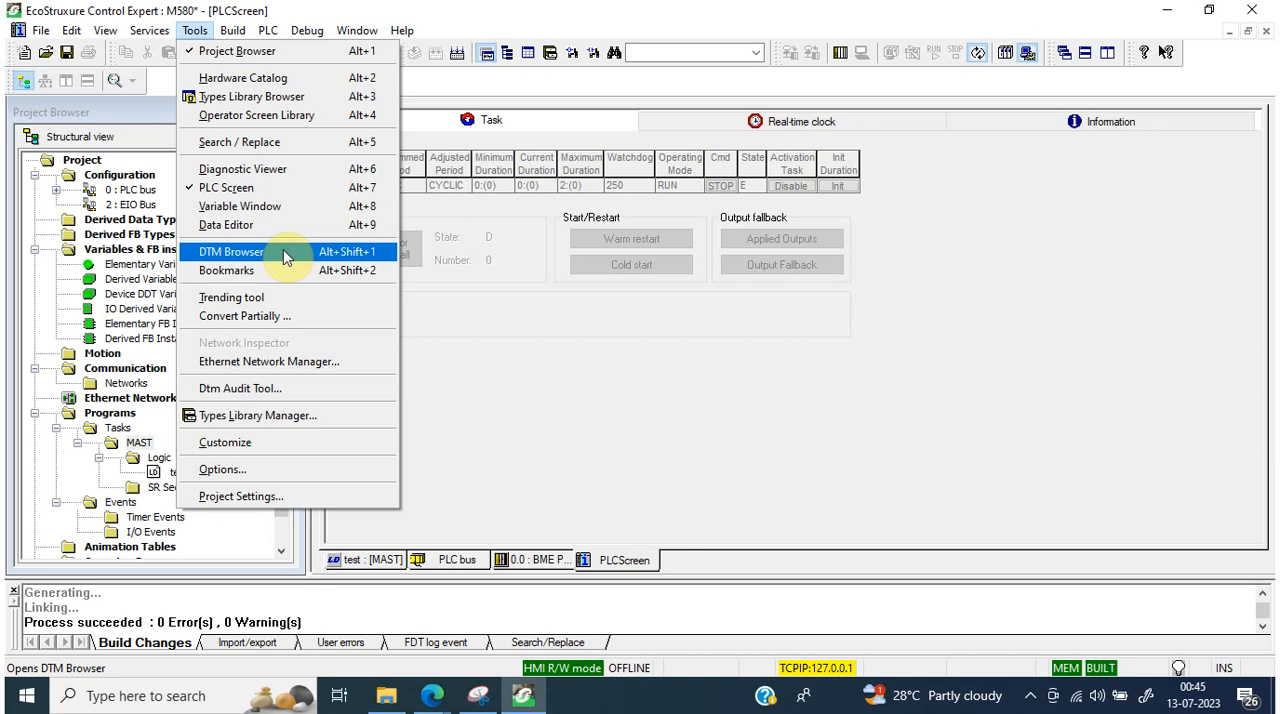
{"action": "left_click", "coordinate": [284, 256]}
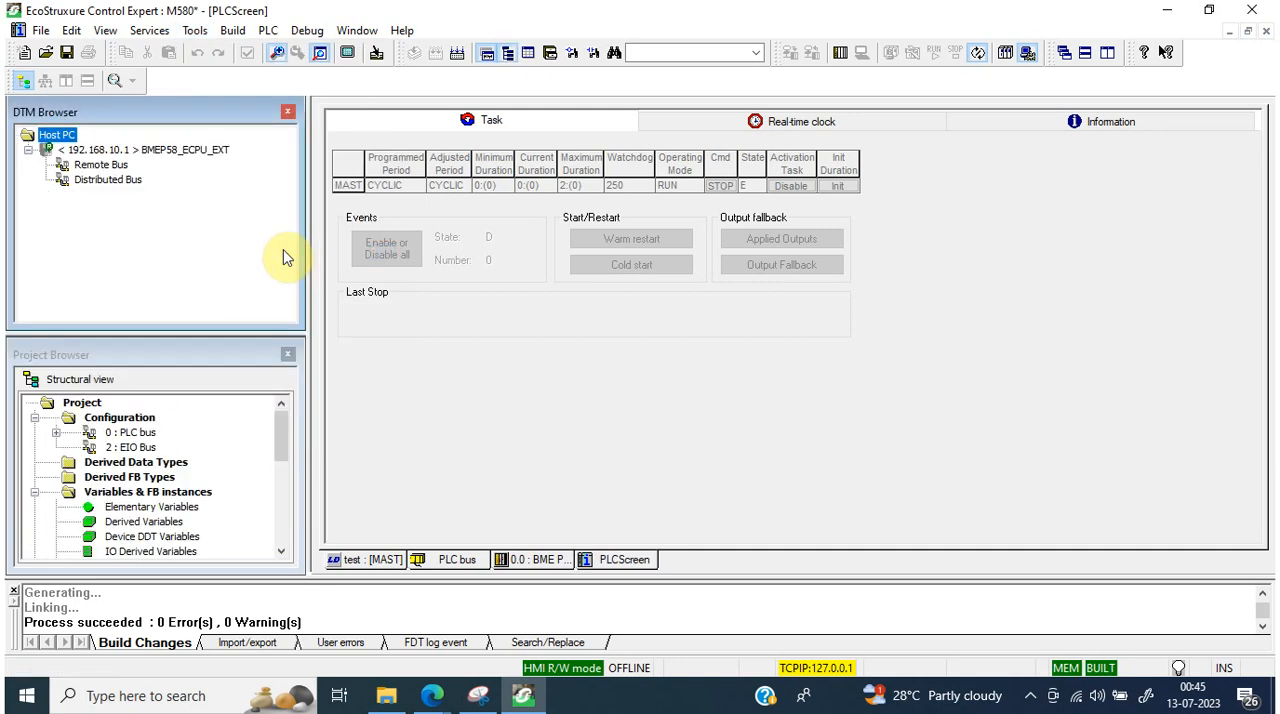
Step: Examine the device DTMs that can be added under BMEP58_ECPU_EXT for EtherNet/IP and Modbus over TCP, then leave without adding any
{"action": "left_click", "coordinate": [200, 155]}
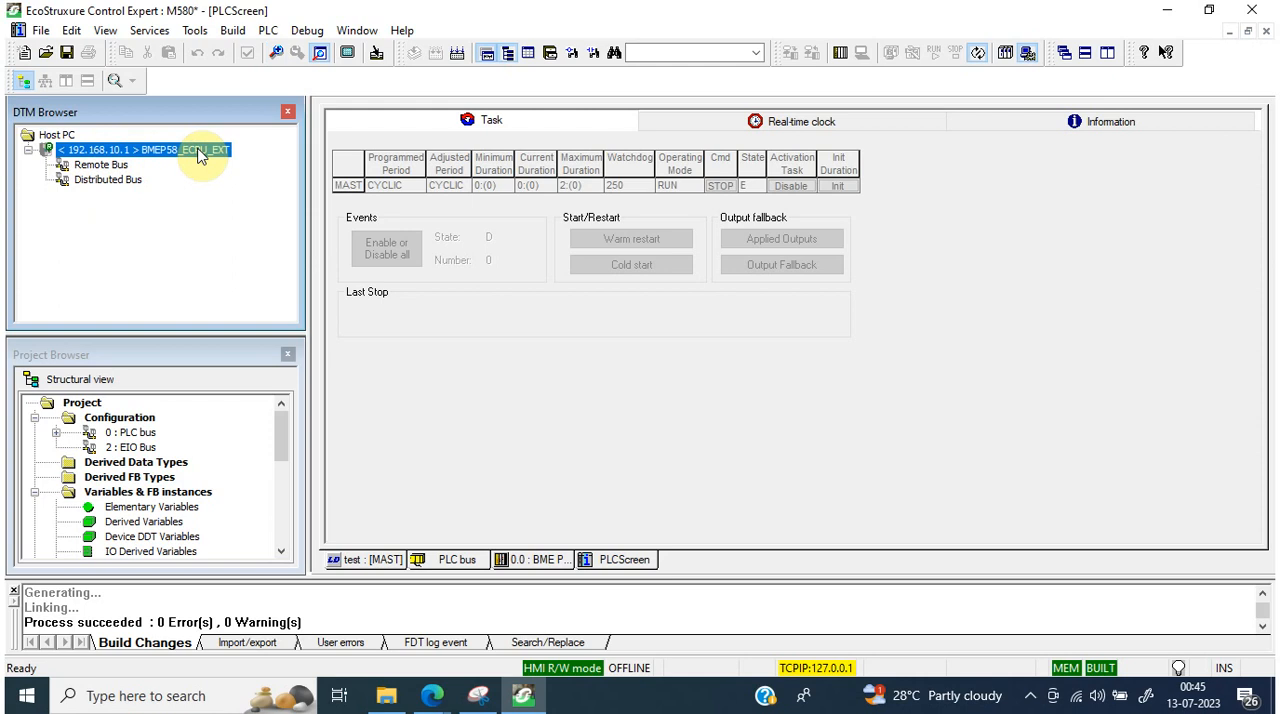
{"action": "right_click", "coordinate": [172, 150]}
{"action": "left_click", "coordinate": [230, 182]}
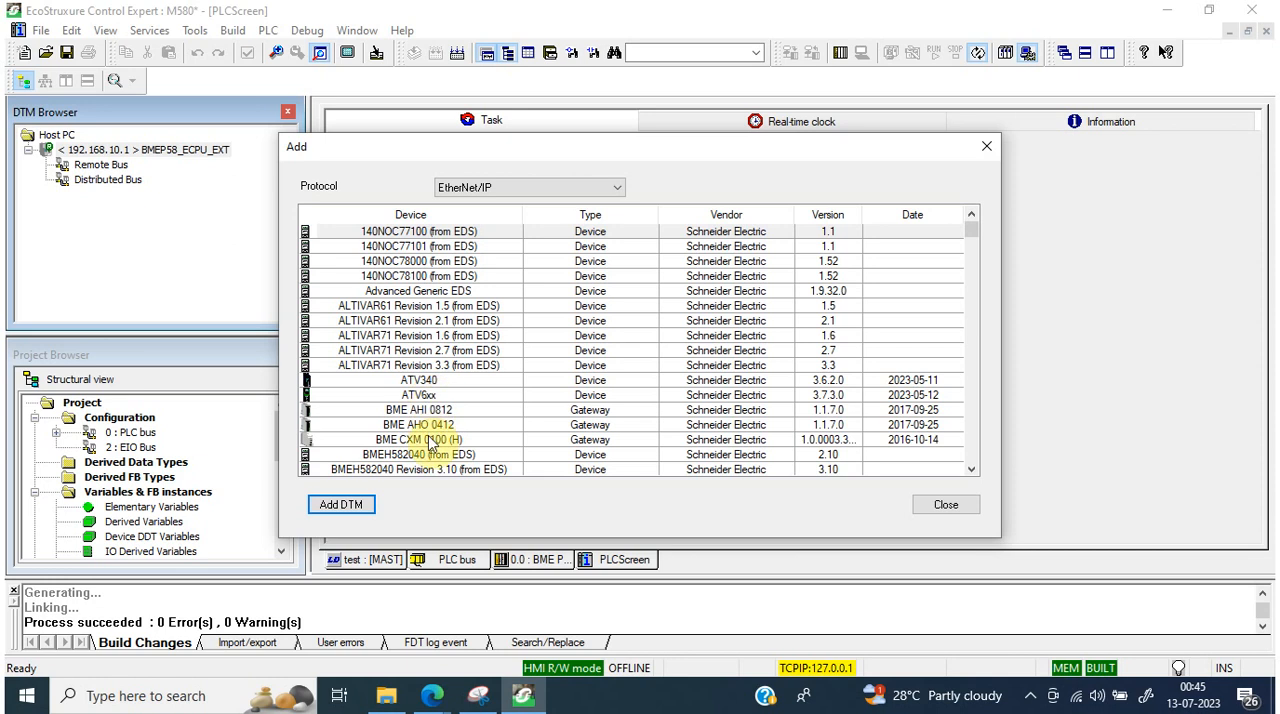
{"action": "left_click", "coordinate": [569, 186]}
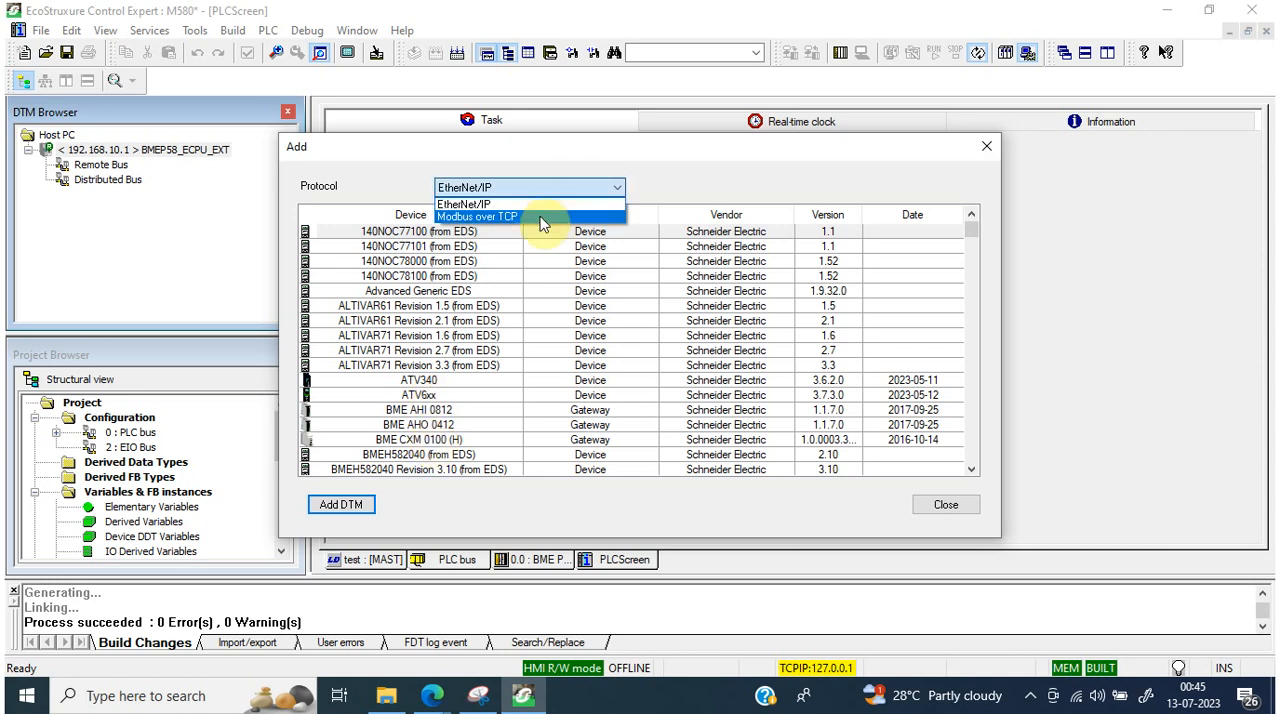
{"action": "left_click", "coordinate": [541, 217]}
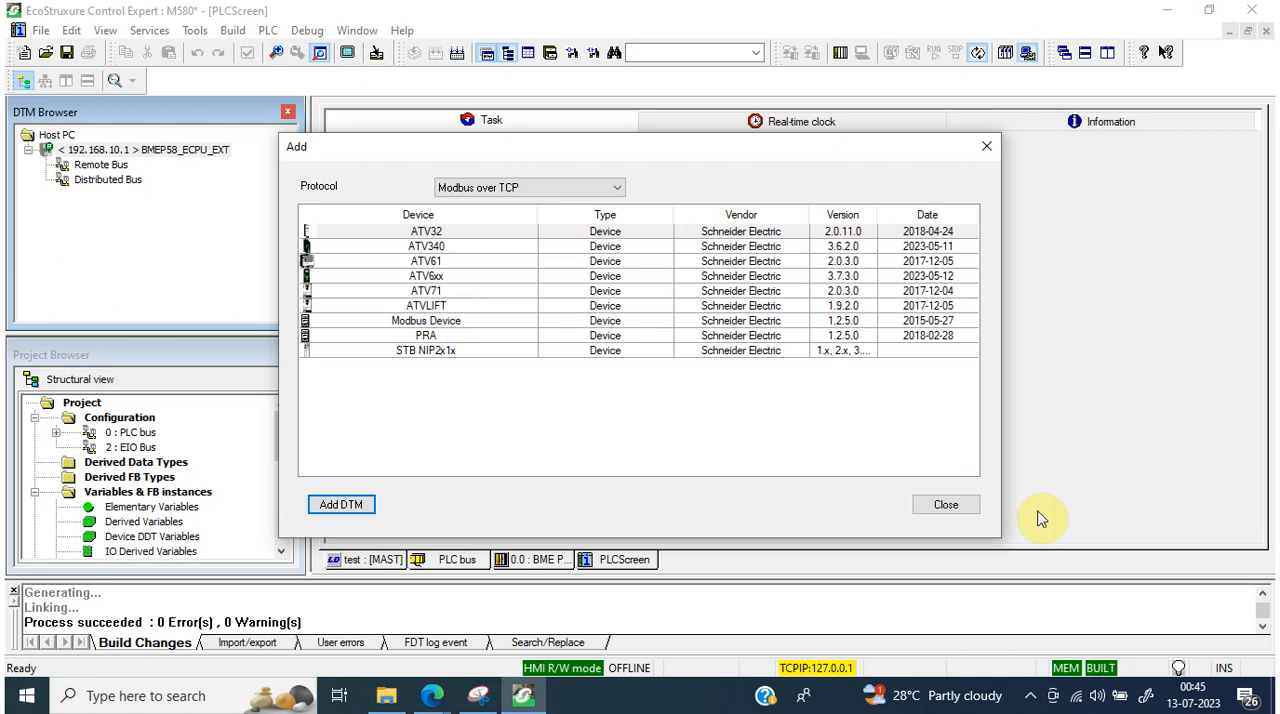
{"action": "left_click", "coordinate": [948, 504]}
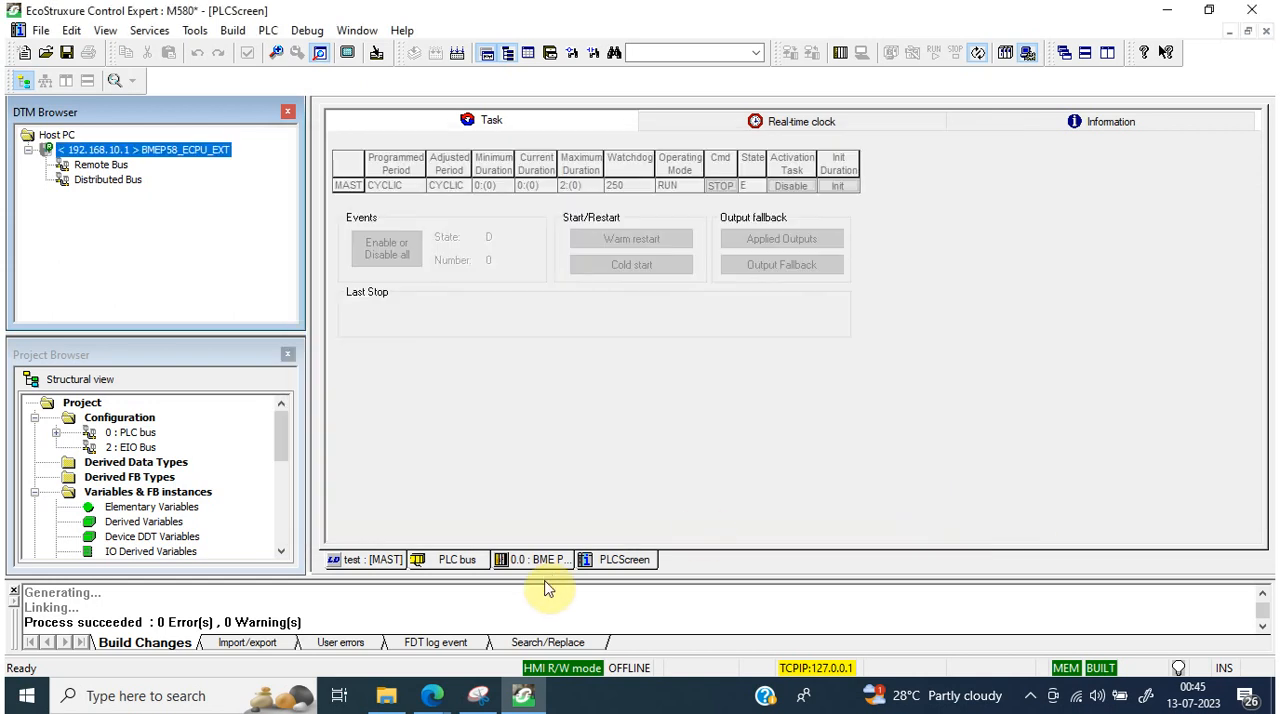
Step: In the Edge browser, search Google for "atv930 dtm library" and download the Altivar Process ATV9xx - DTM Library zip from Schneider Electric
{"action": "mouse_move", "coordinate": [447, 706]}
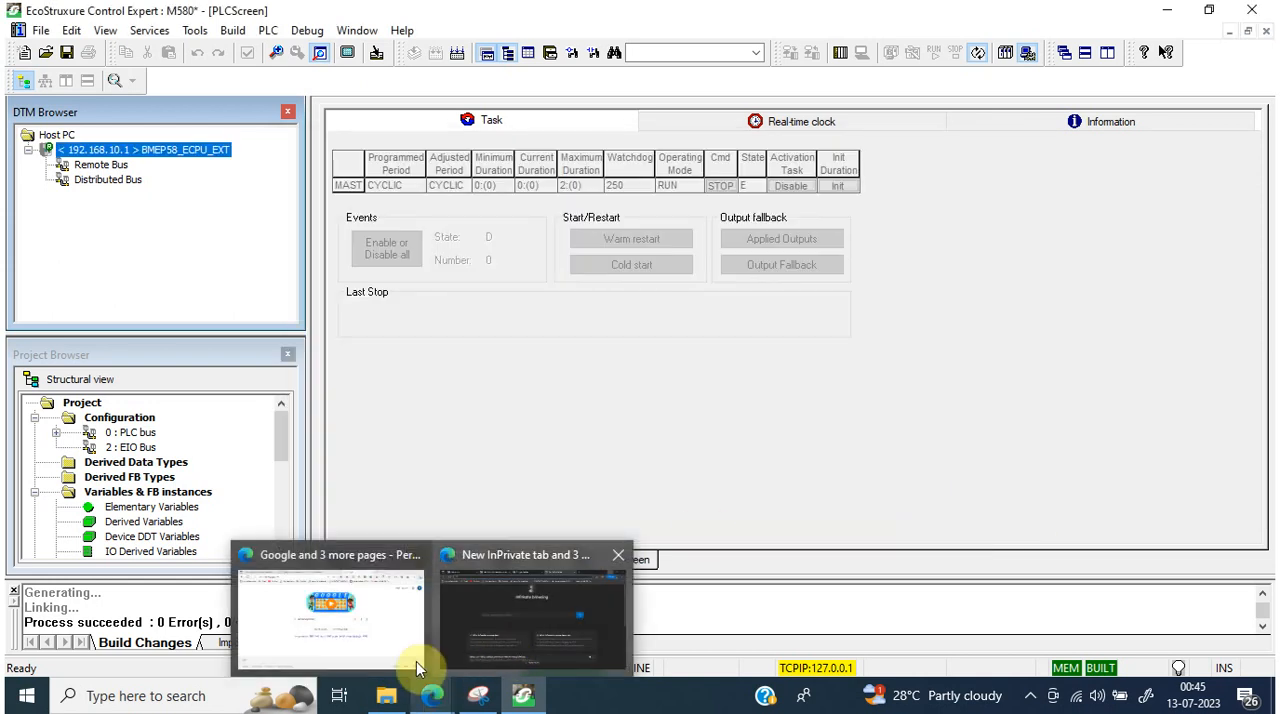
{"action": "left_click", "coordinate": [416, 661]}
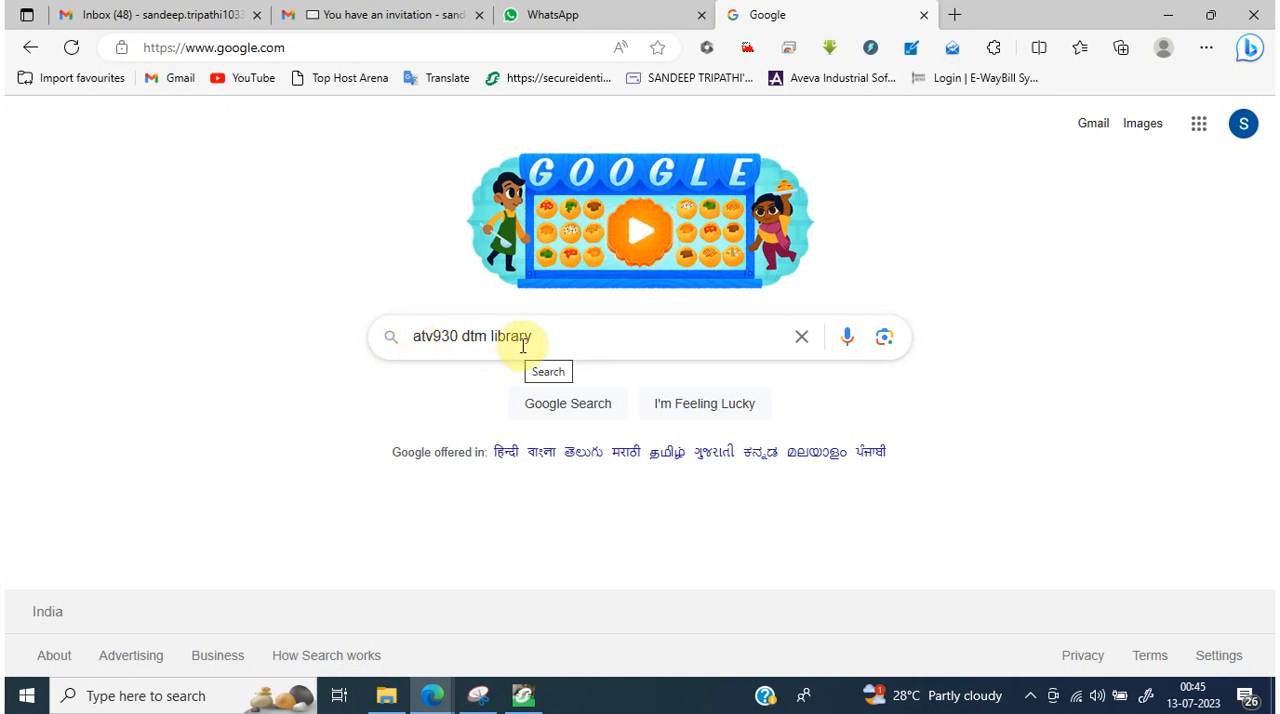
{"action": "left_click", "coordinate": [586, 337]}
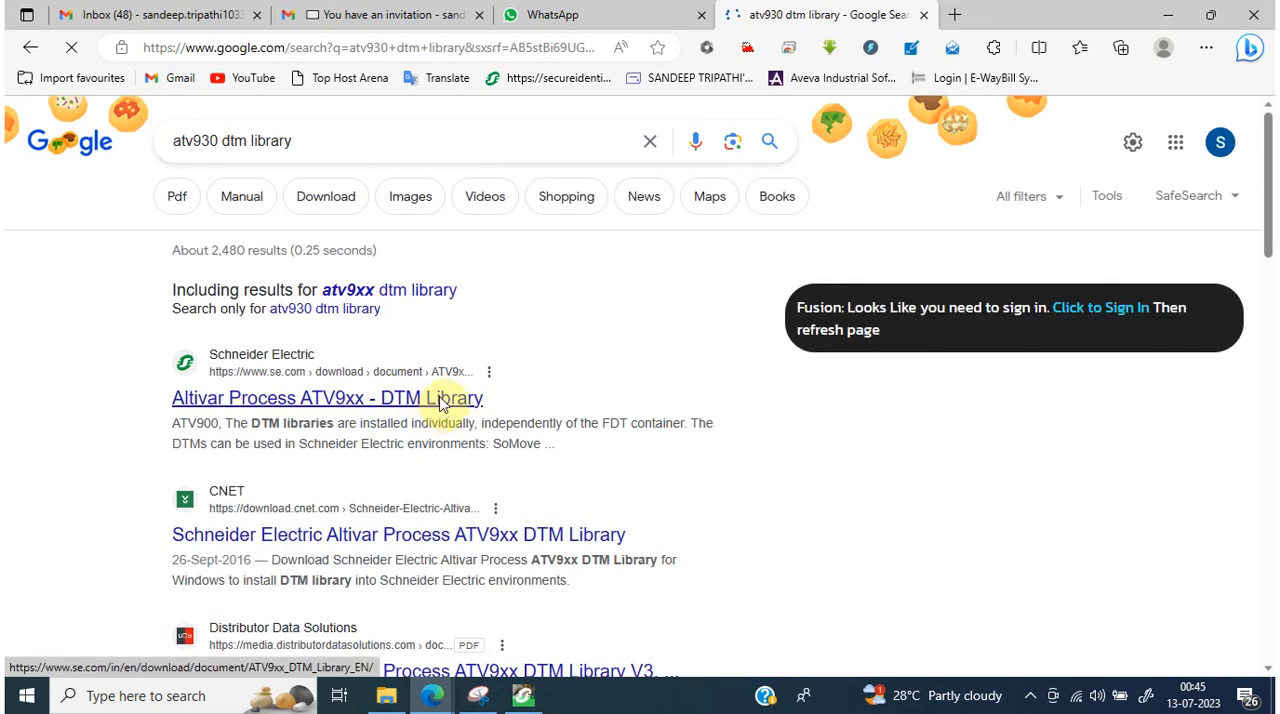
{"action": "left_click", "coordinate": [440, 400]}
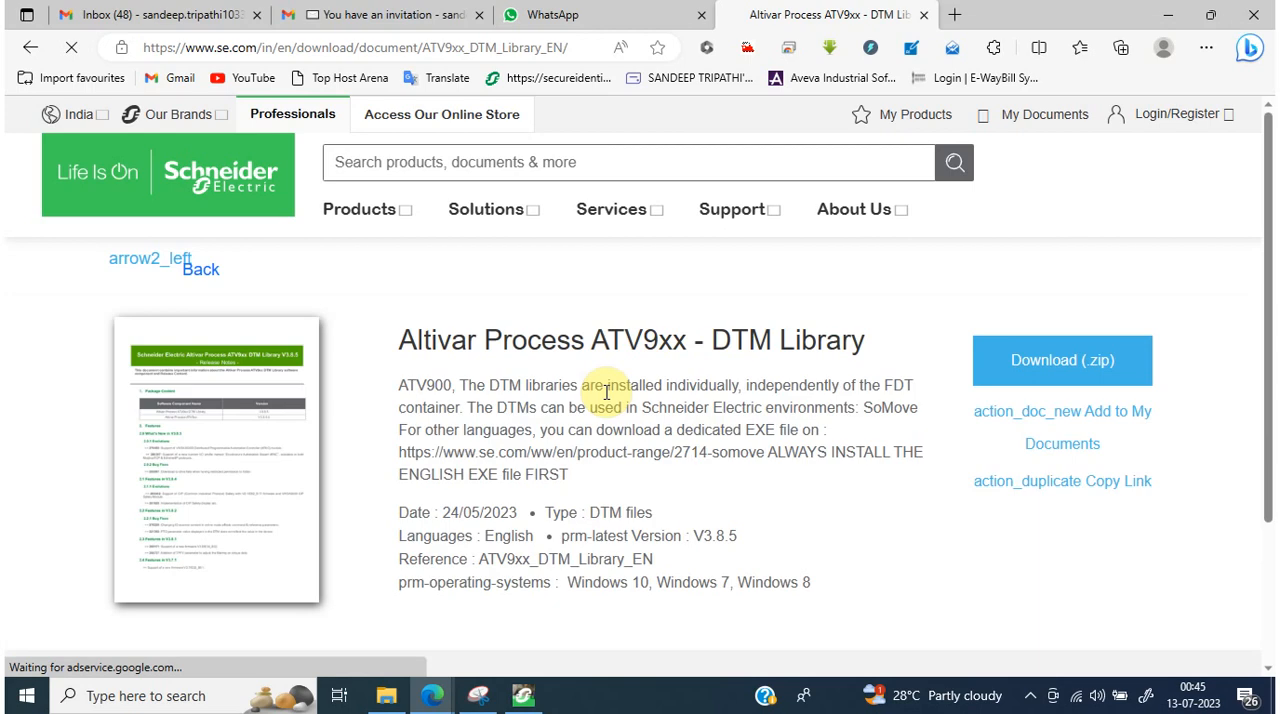
{"action": "left_click", "coordinate": [1058, 366]}
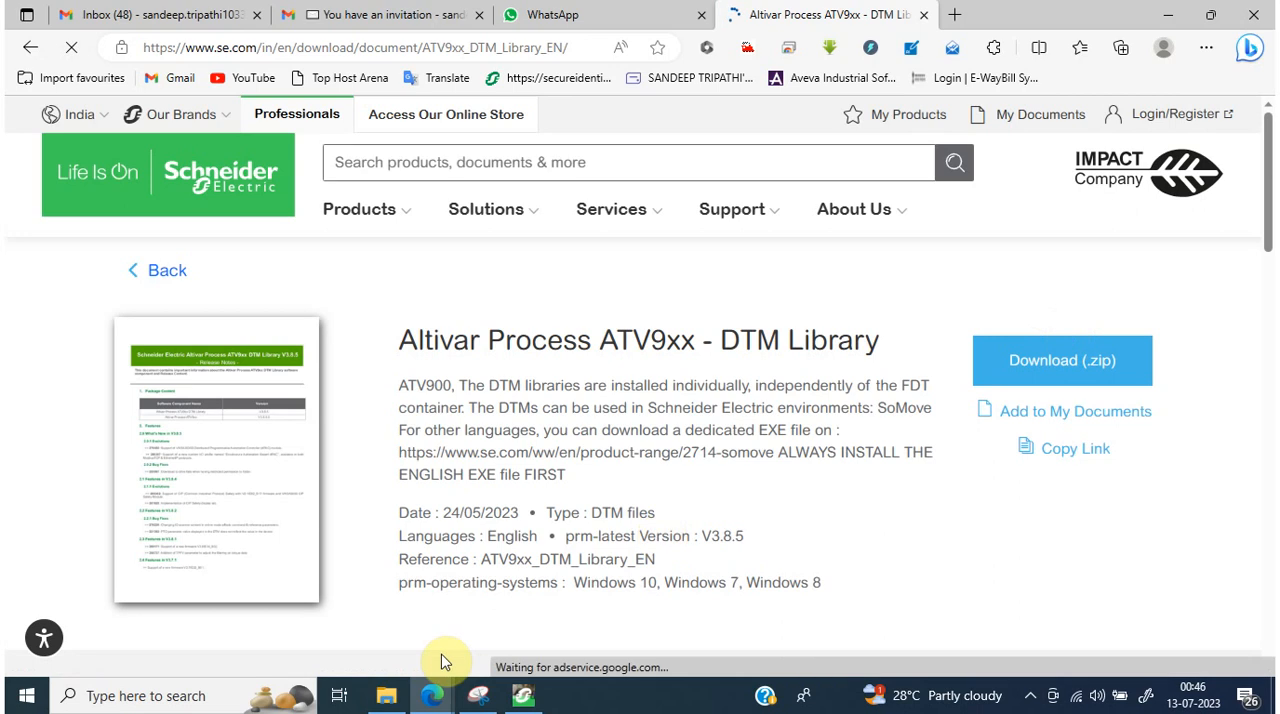
Step: Switch to File Explorer and try to launch the V3.8.5 installer inside ATV9xx_DTM_Library_EN.zip, dismissing the WinRAR notice and closing the archive
{"action": "left_click", "coordinate": [400, 700]}
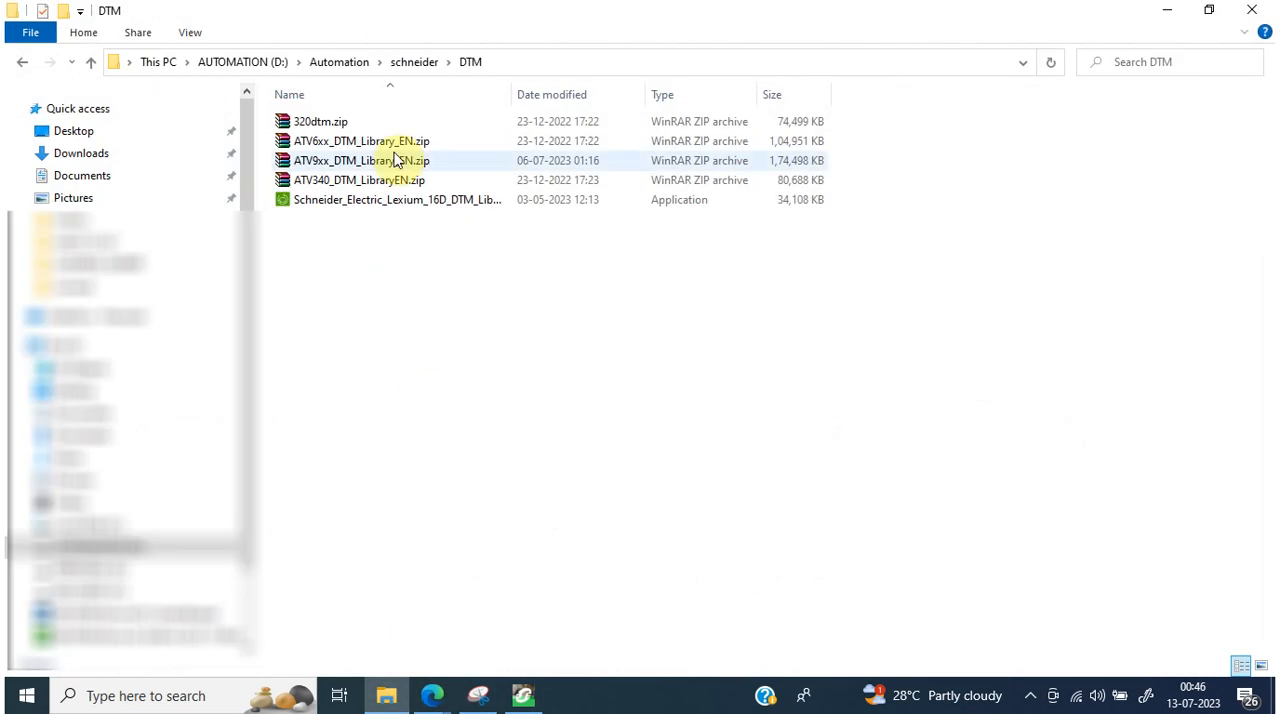
{"action": "left_click", "coordinate": [396, 165]}
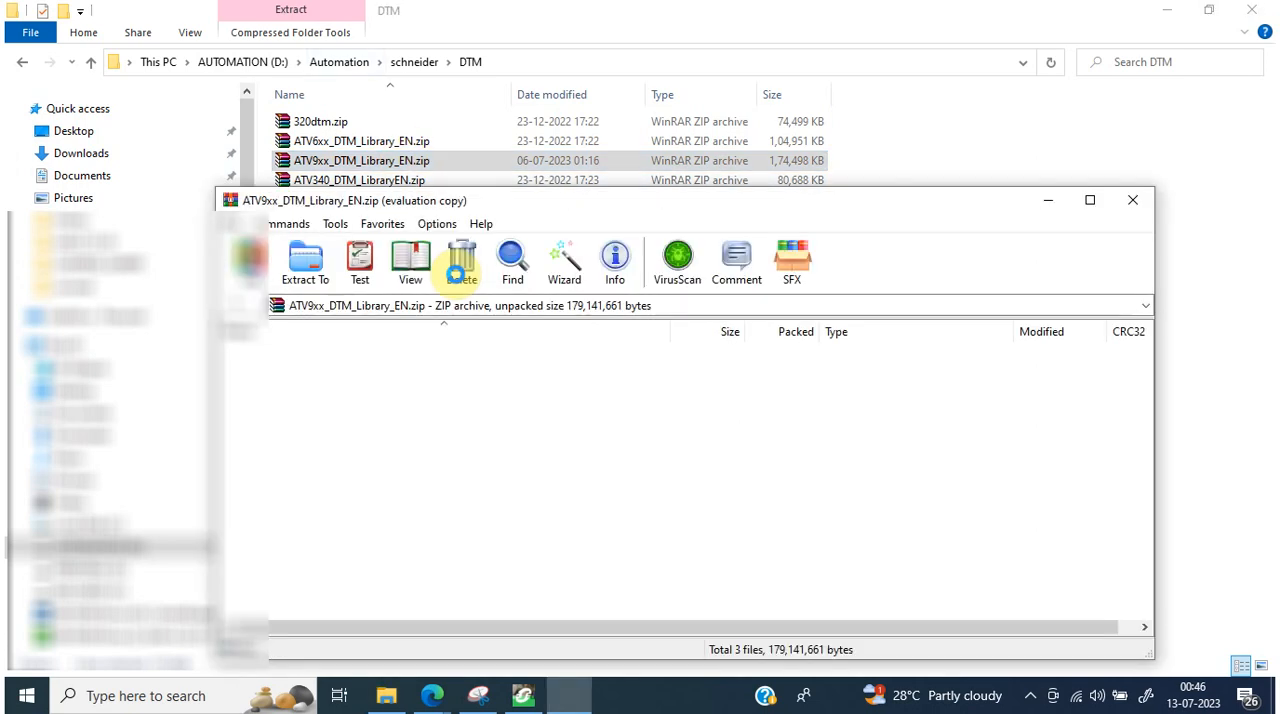
{"action": "left_click", "coordinate": [782, 437]}
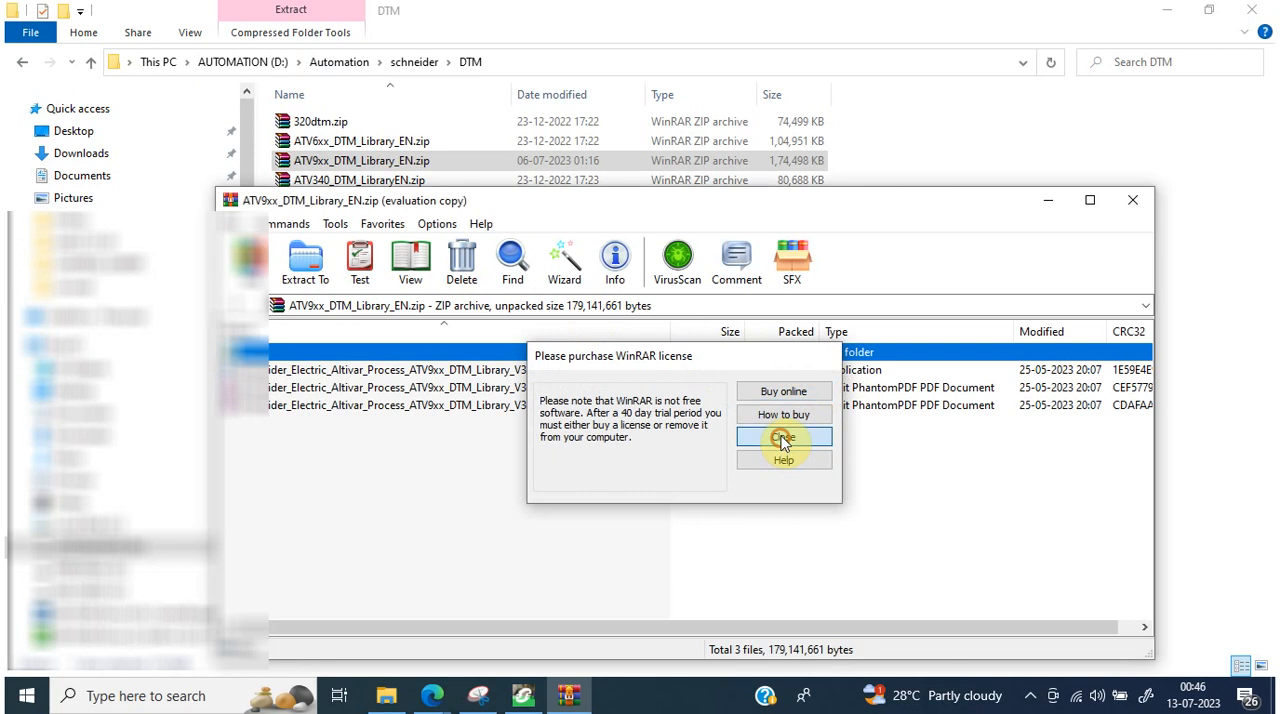
{"action": "double_click", "coordinate": [327, 373]}
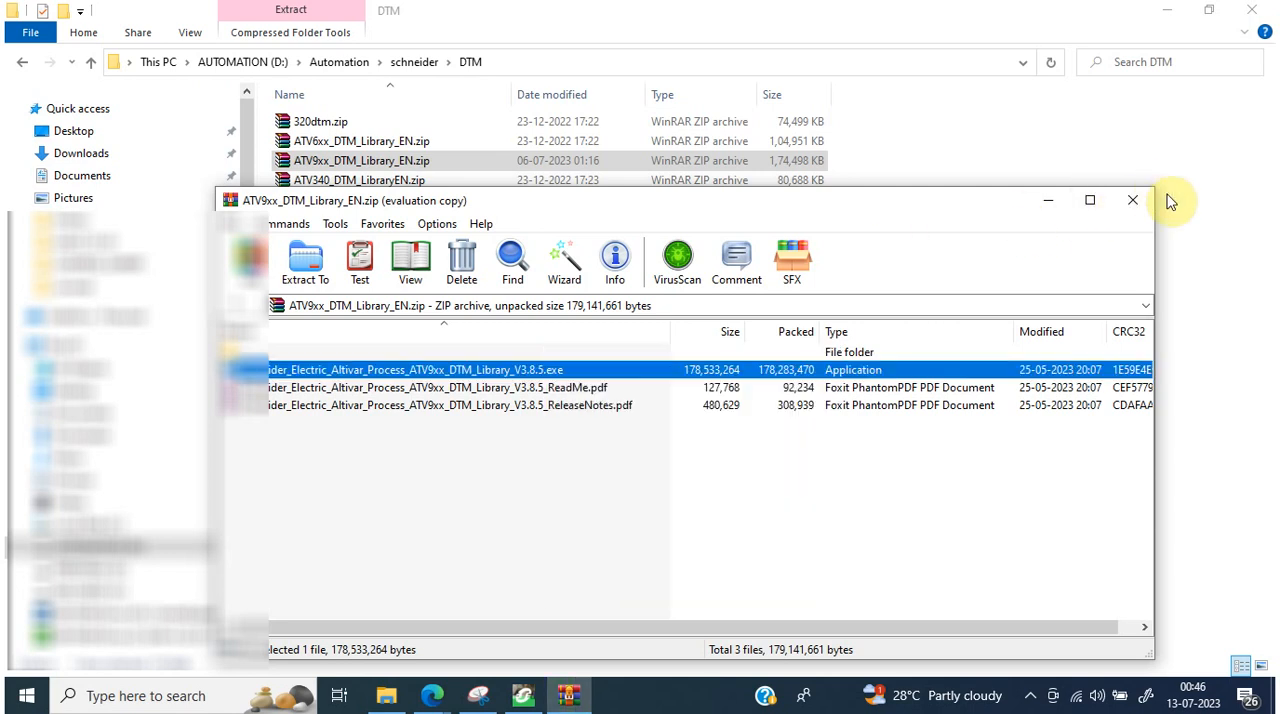
{"action": "left_click", "coordinate": [1133, 200]}
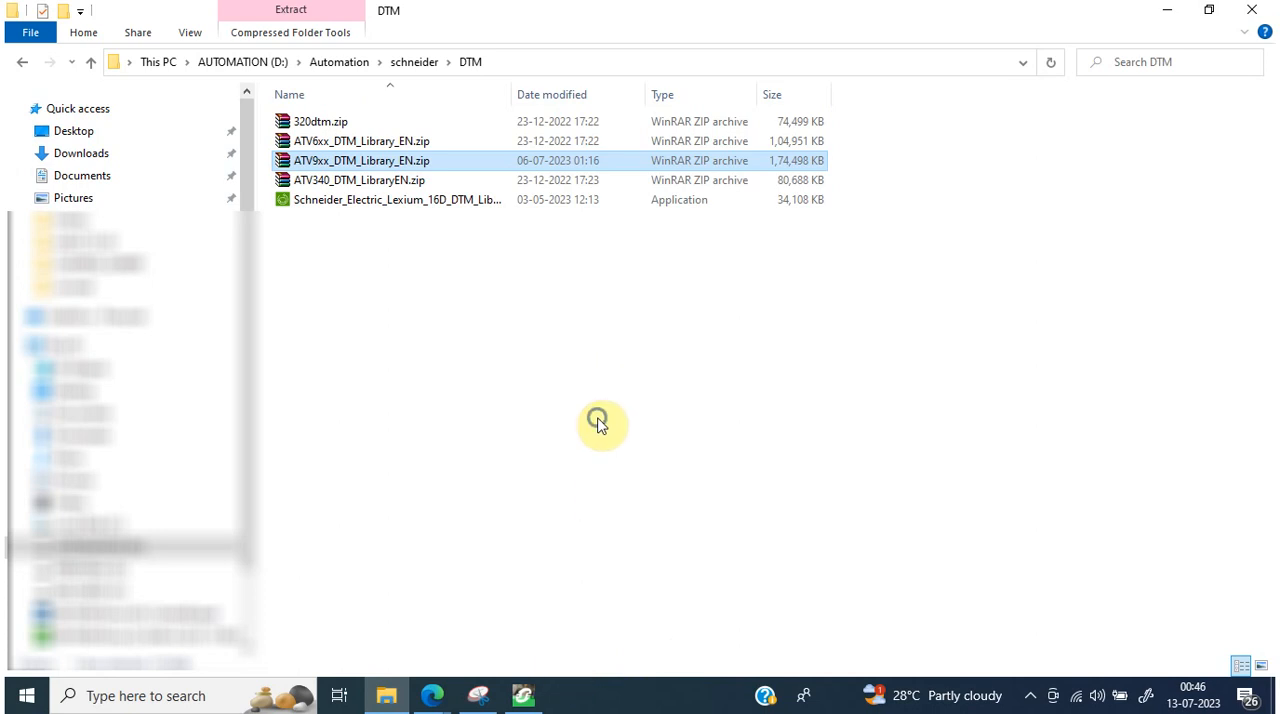
{"action": "left_click", "coordinate": [596, 418]}
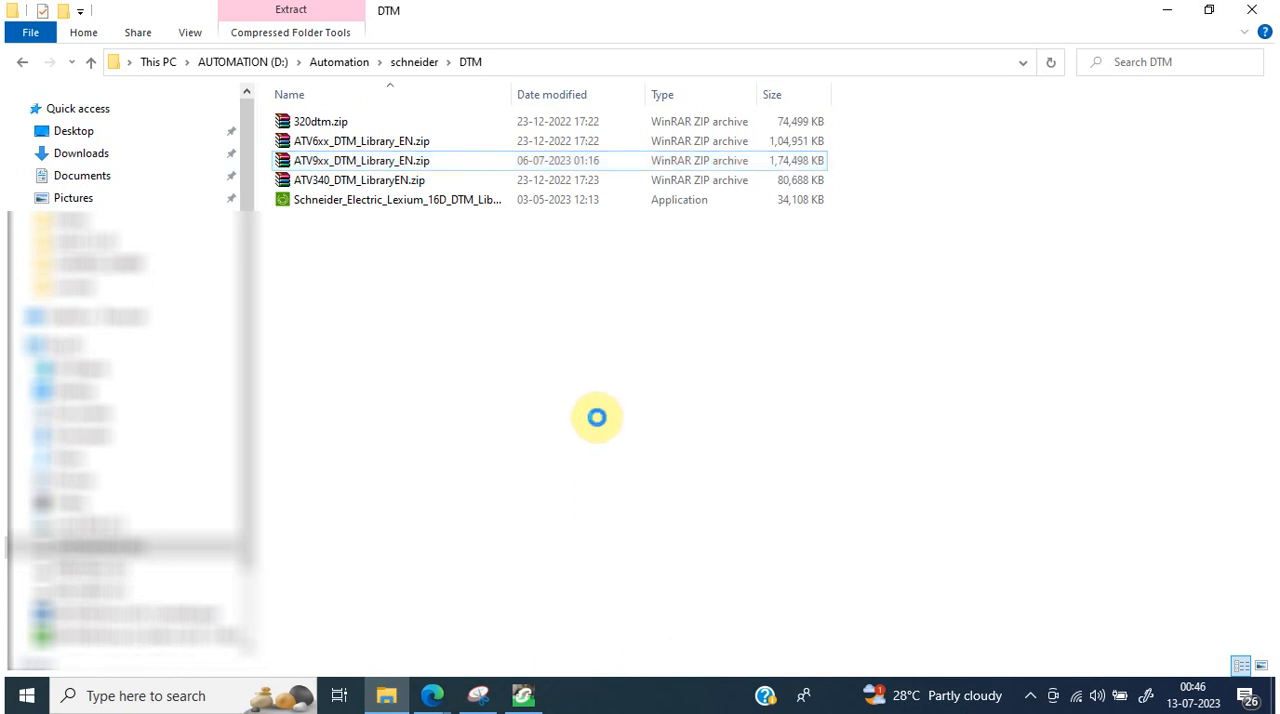
{"action": "right_click", "coordinate": [597, 418]}
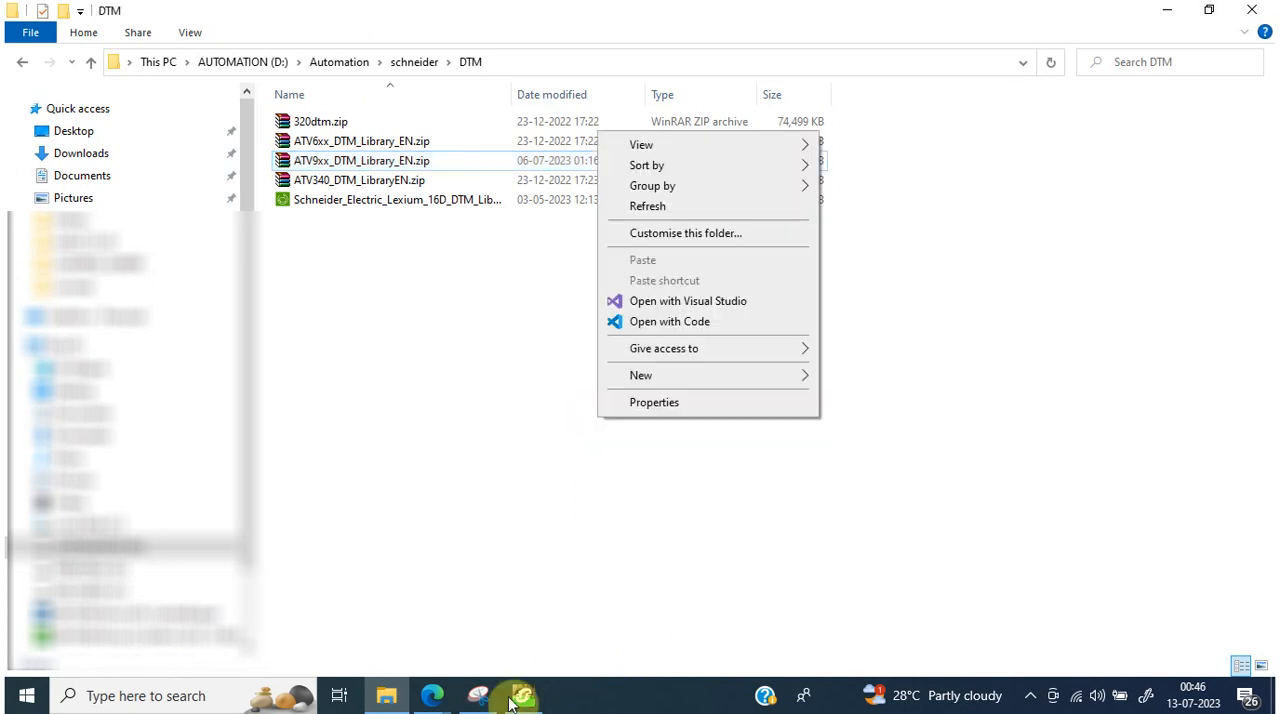
{"action": "left_click", "coordinate": [651, 212]}
{"action": "mouse_move", "coordinate": [530, 700]}
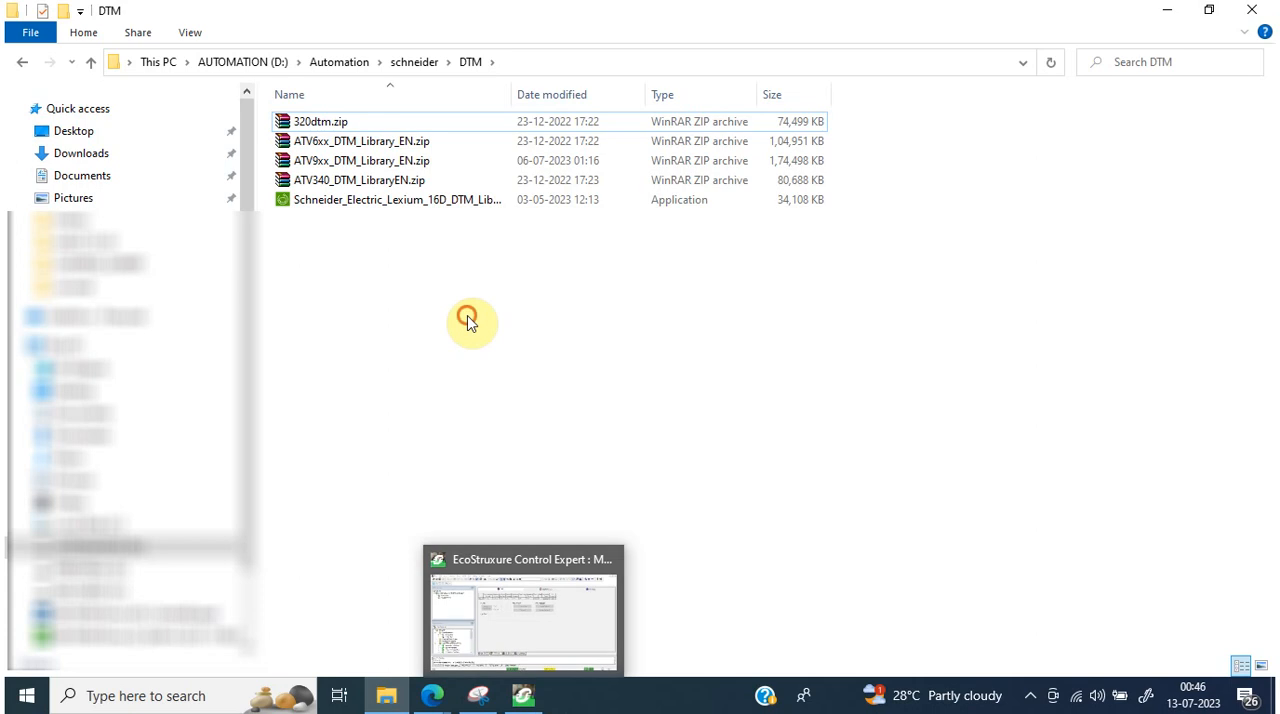
Step: Reopen ATV9xx_DTM_Library_EN.zip, run the ATV9xx DTM Library V3.8.5 installer from it, and close the archive
{"action": "double_click", "coordinate": [405, 163]}
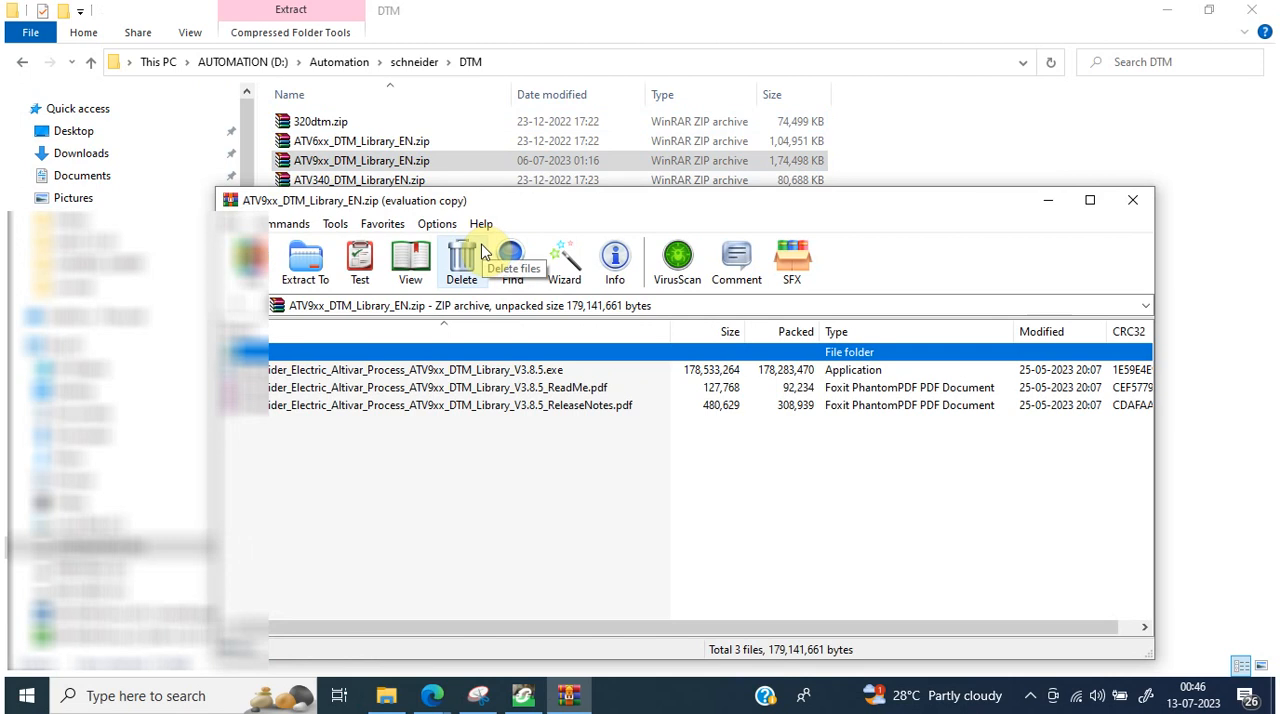
{"action": "left_click", "coordinate": [778, 437]}
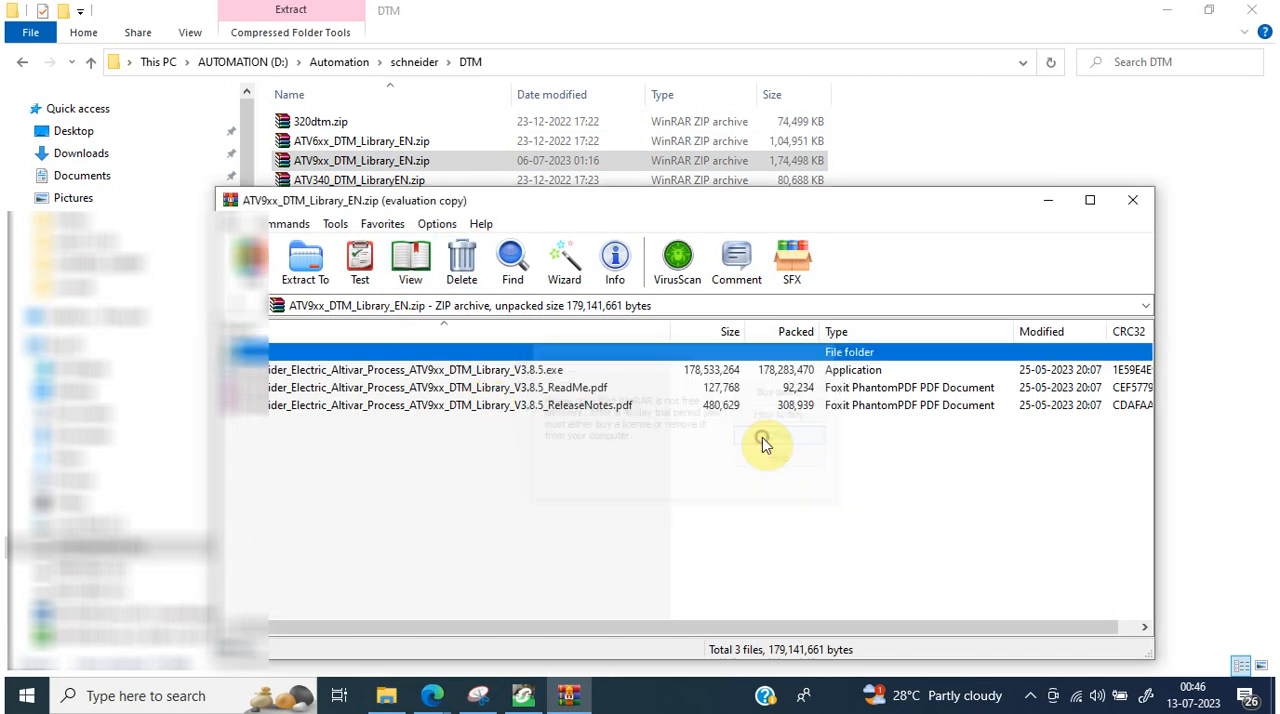
{"action": "left_click", "coordinate": [428, 371]}
{"action": "double_click", "coordinate": [428, 371]}
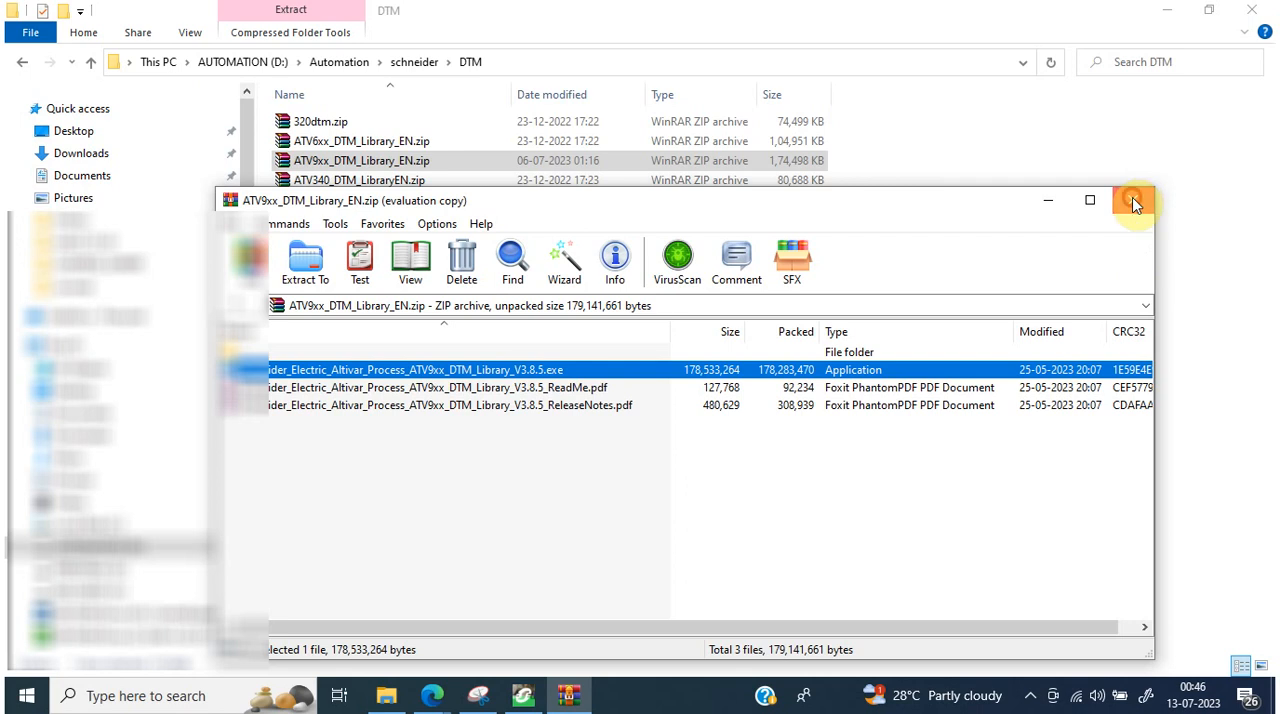
{"action": "left_click", "coordinate": [1132, 200]}
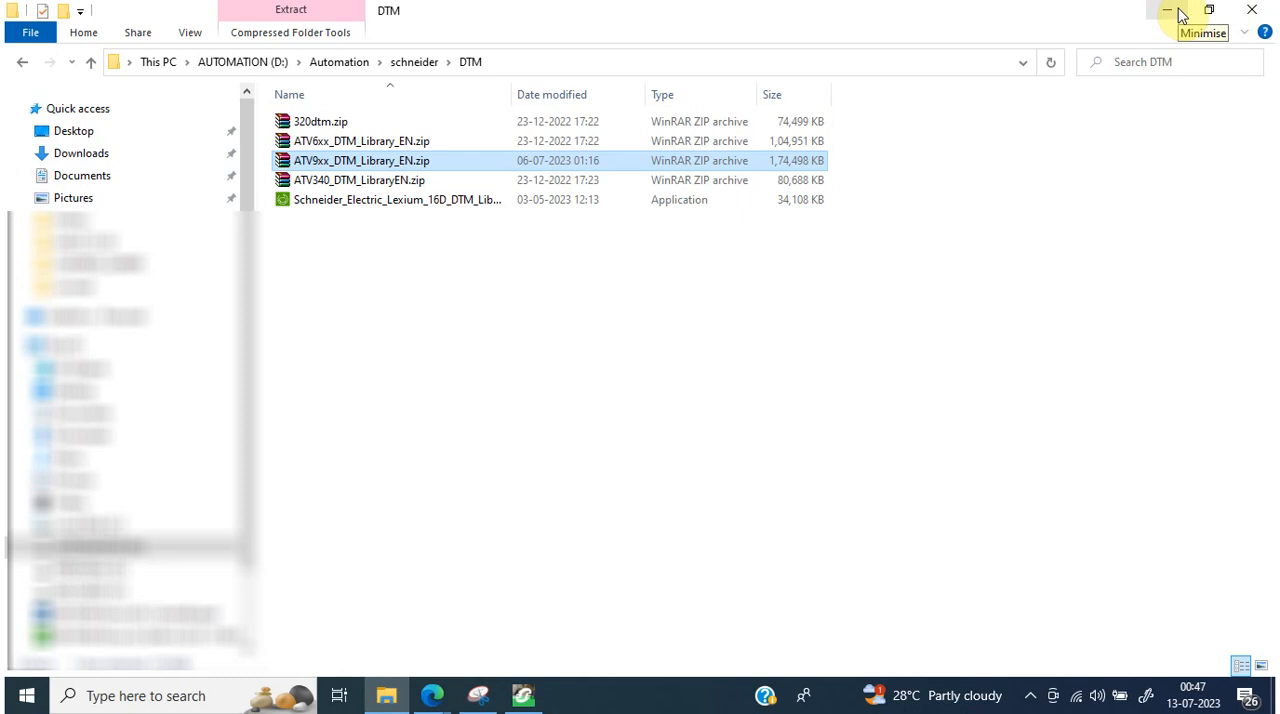
{"action": "left_click", "coordinate": [1031, 693]}
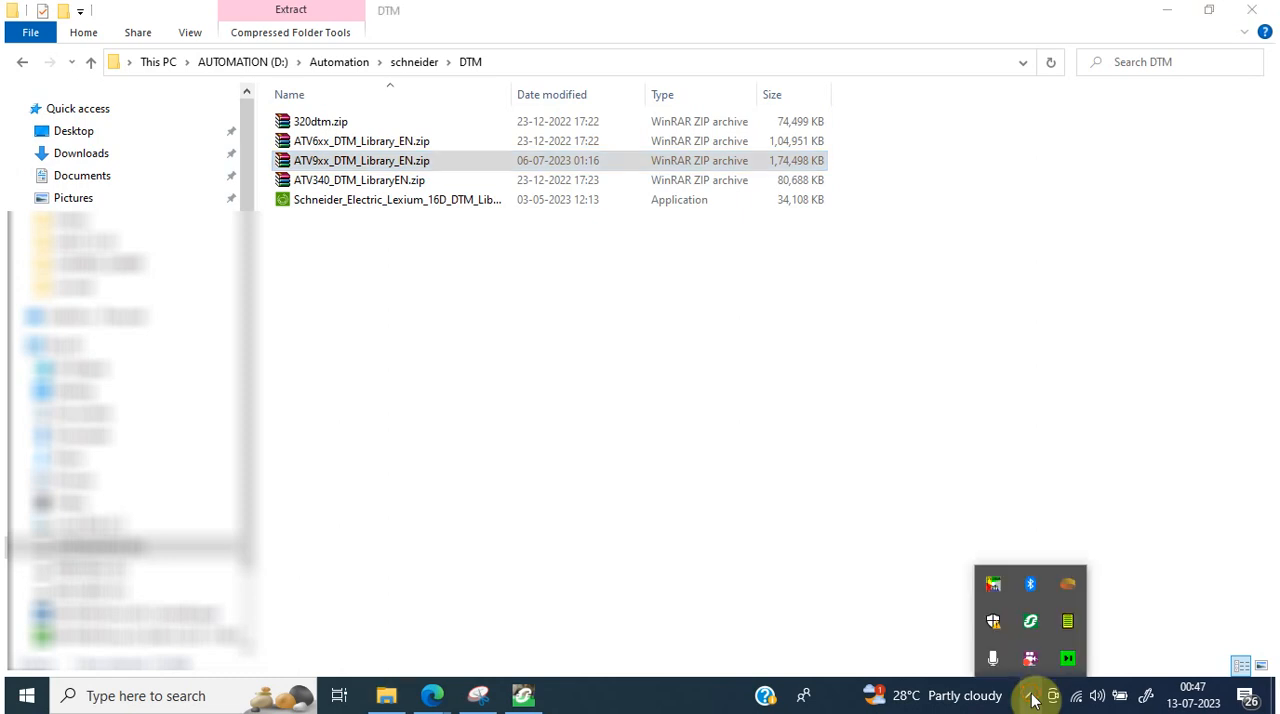
{"action": "right_click", "coordinate": [1031, 658]}
{"action": "left_click", "coordinate": [1084, 398]}
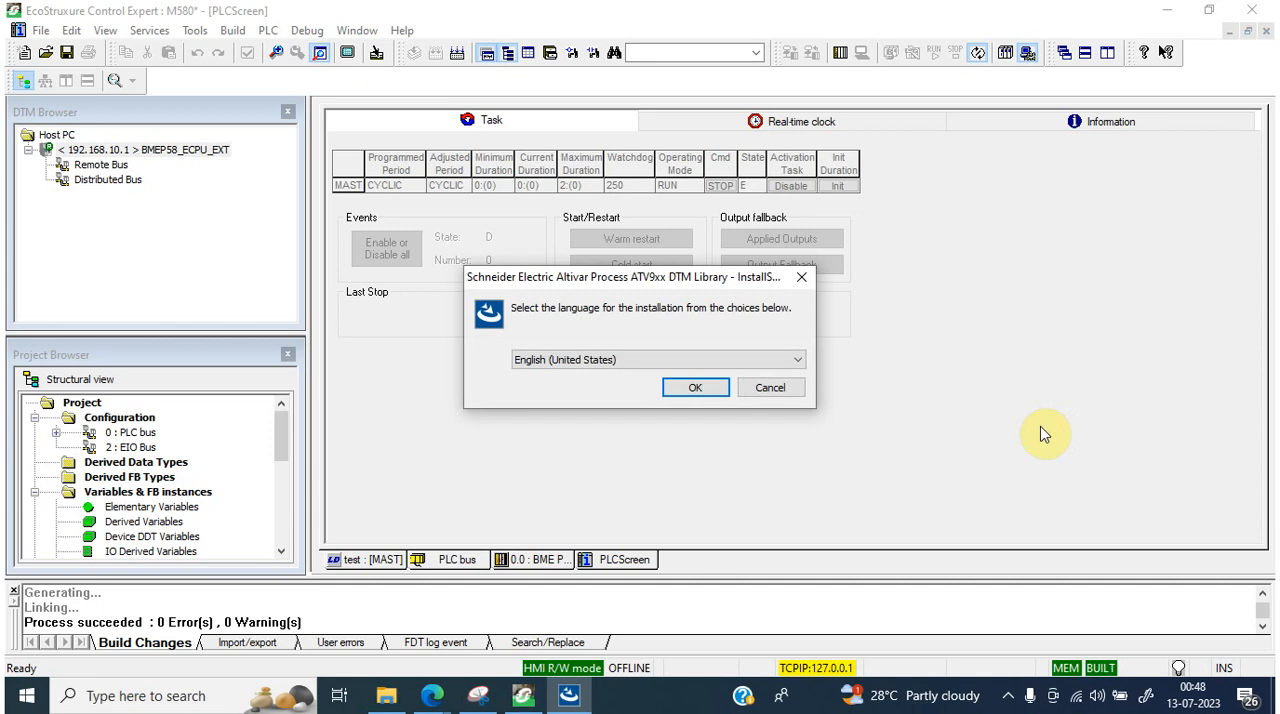
Step: Start the ATV9xx DTM Library setup in English (United States) and accept the license agreement
{"action": "left_click", "coordinate": [700, 387]}
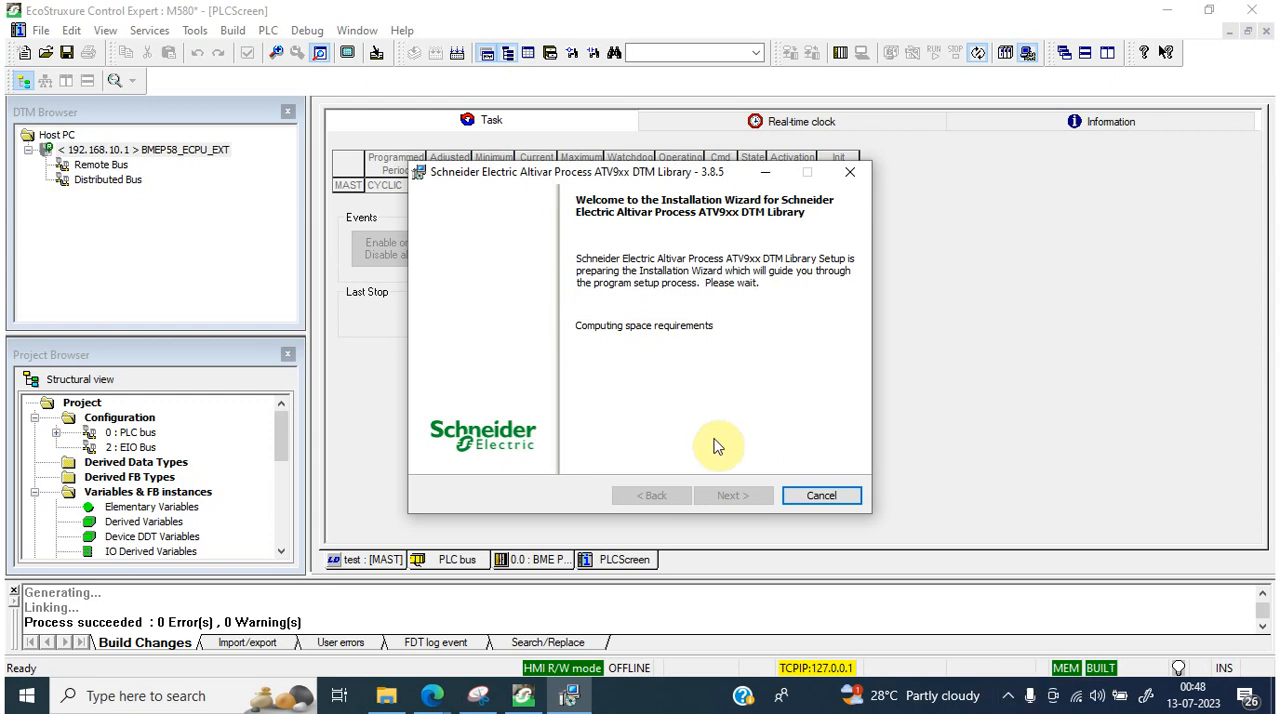
{"action": "left_click", "coordinate": [733, 499]}
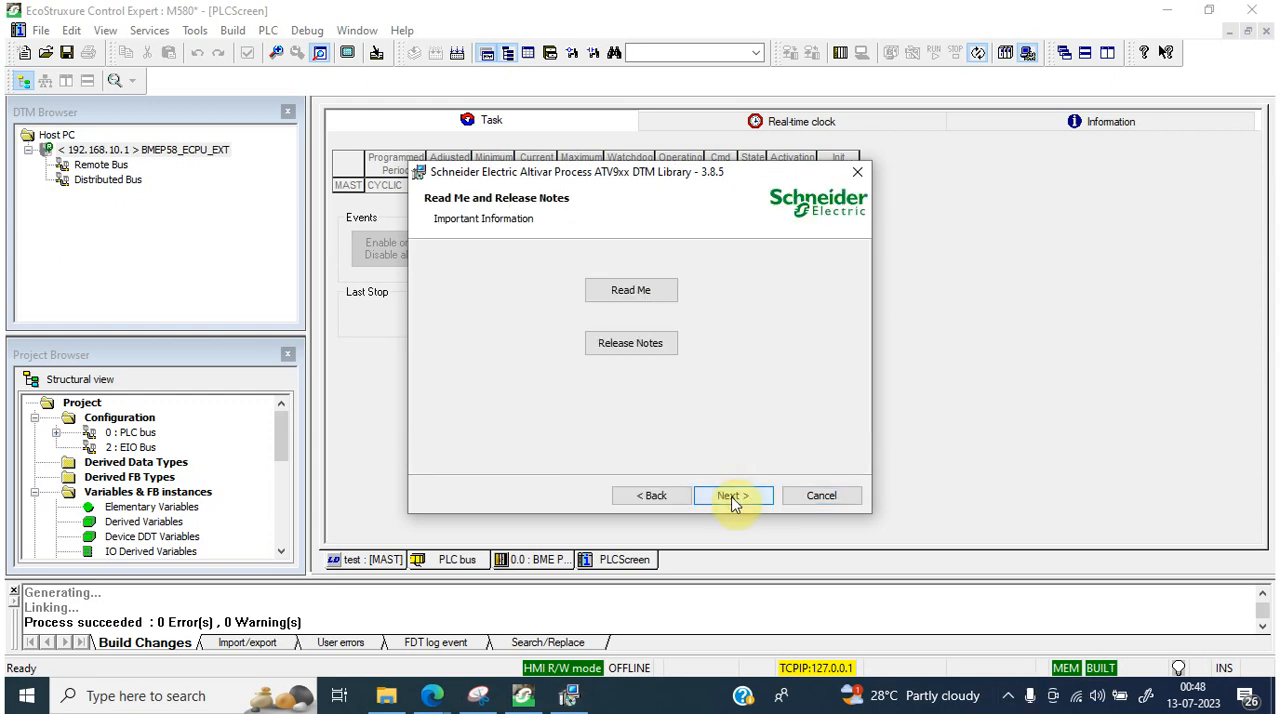
{"action": "left_click", "coordinate": [733, 500]}
{"action": "left_click", "coordinate": [583, 428]}
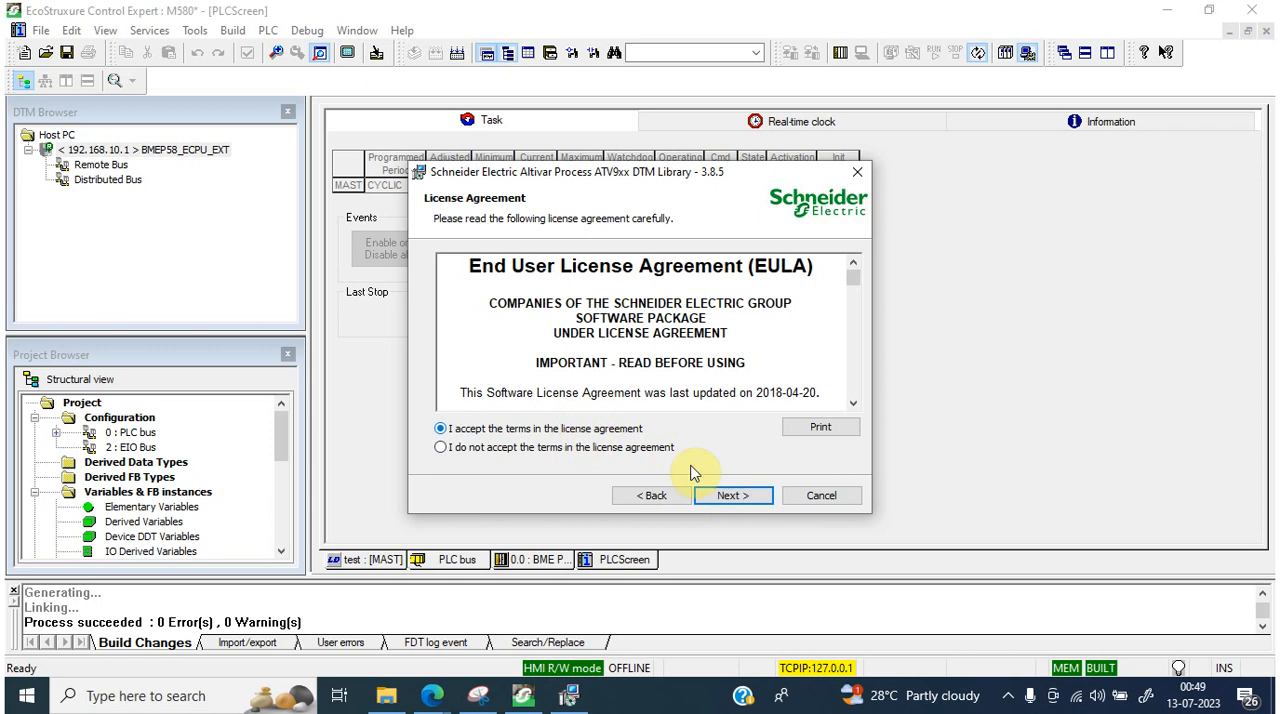
{"action": "left_click", "coordinate": [735, 497]}
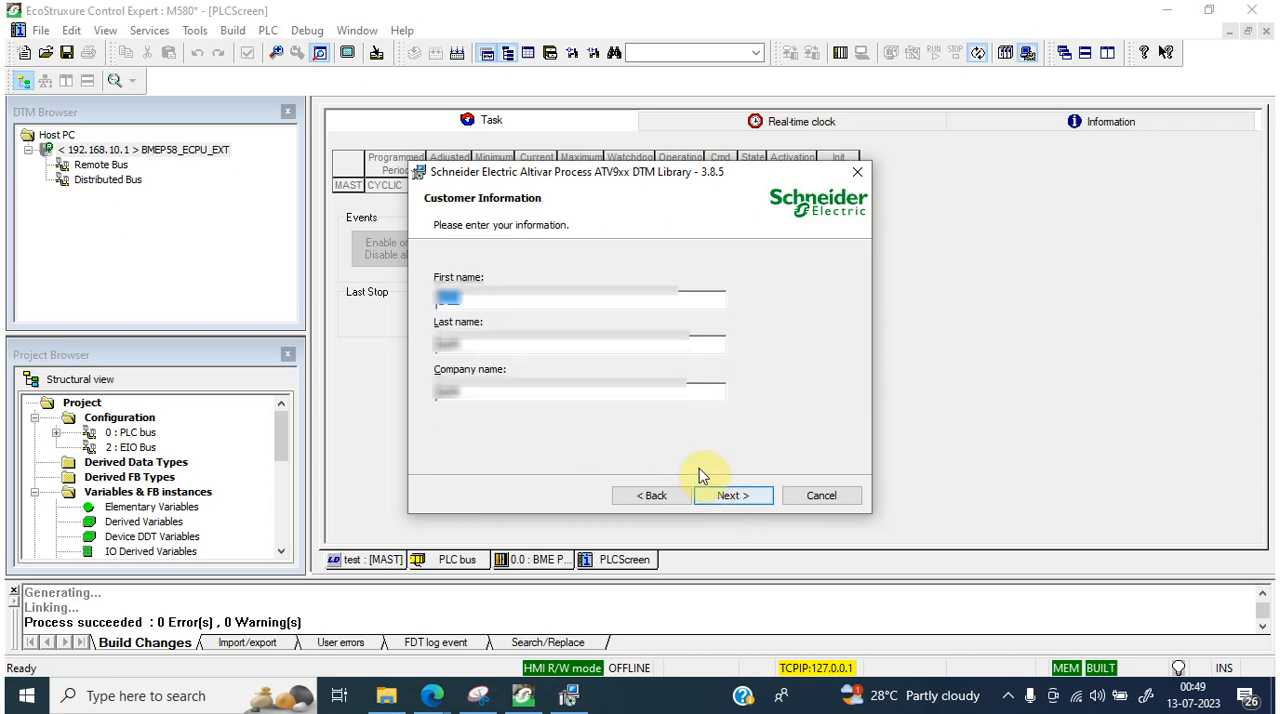
Step: Keep the prefilled customer information, install the ATV9xx DTM Library, and finish the setup wizard
{"action": "left_click", "coordinate": [730, 495]}
{"action": "left_click", "coordinate": [727, 498]}
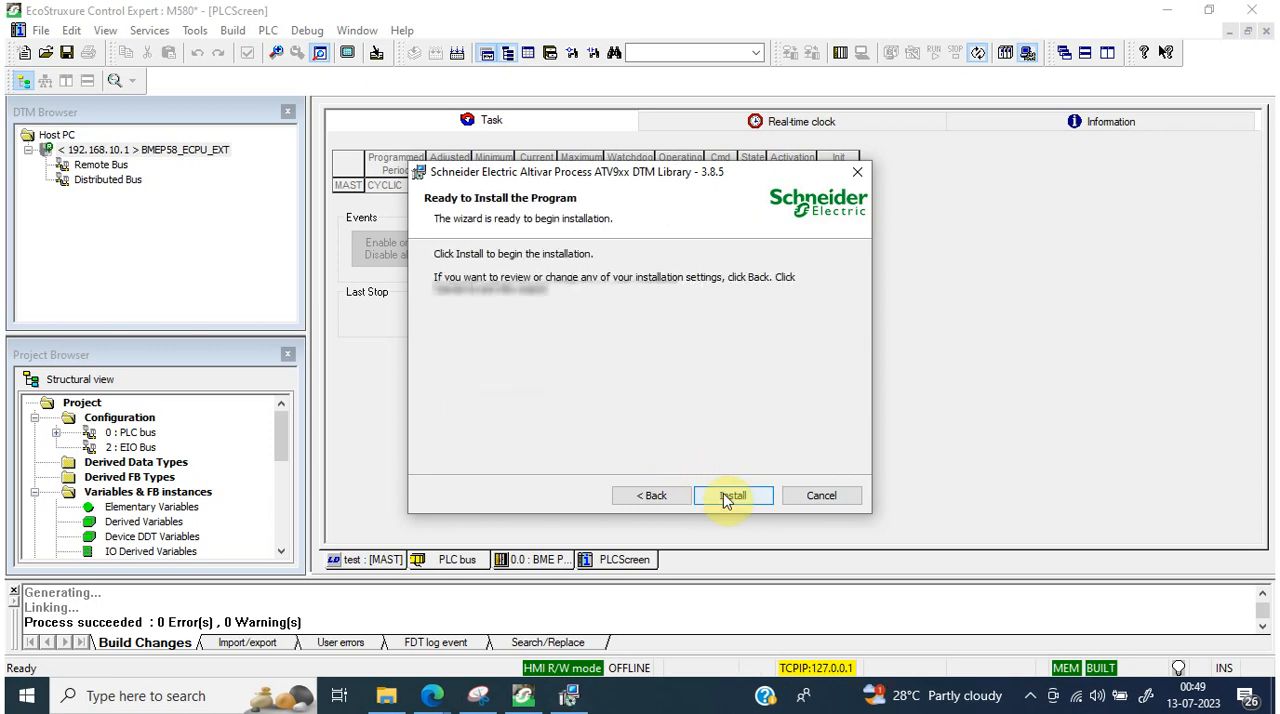
{"action": "left_click", "coordinate": [731, 496]}
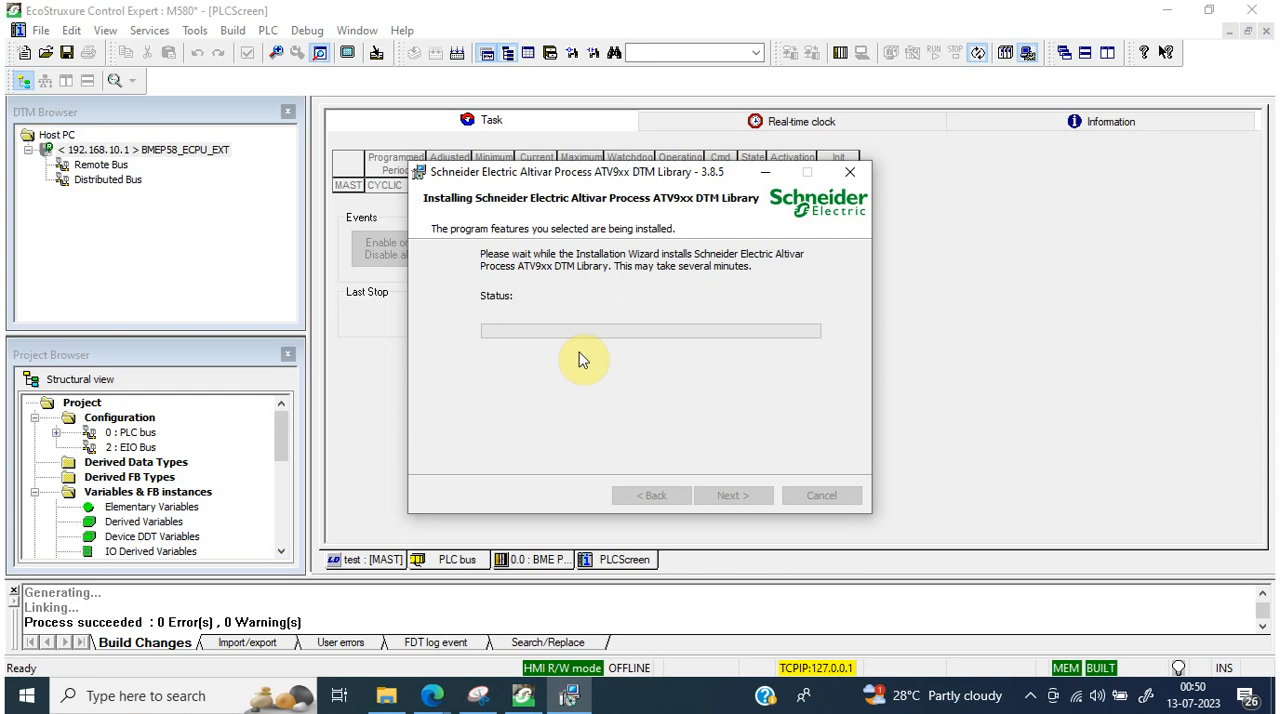
{"action": "left_click", "coordinate": [731, 495]}
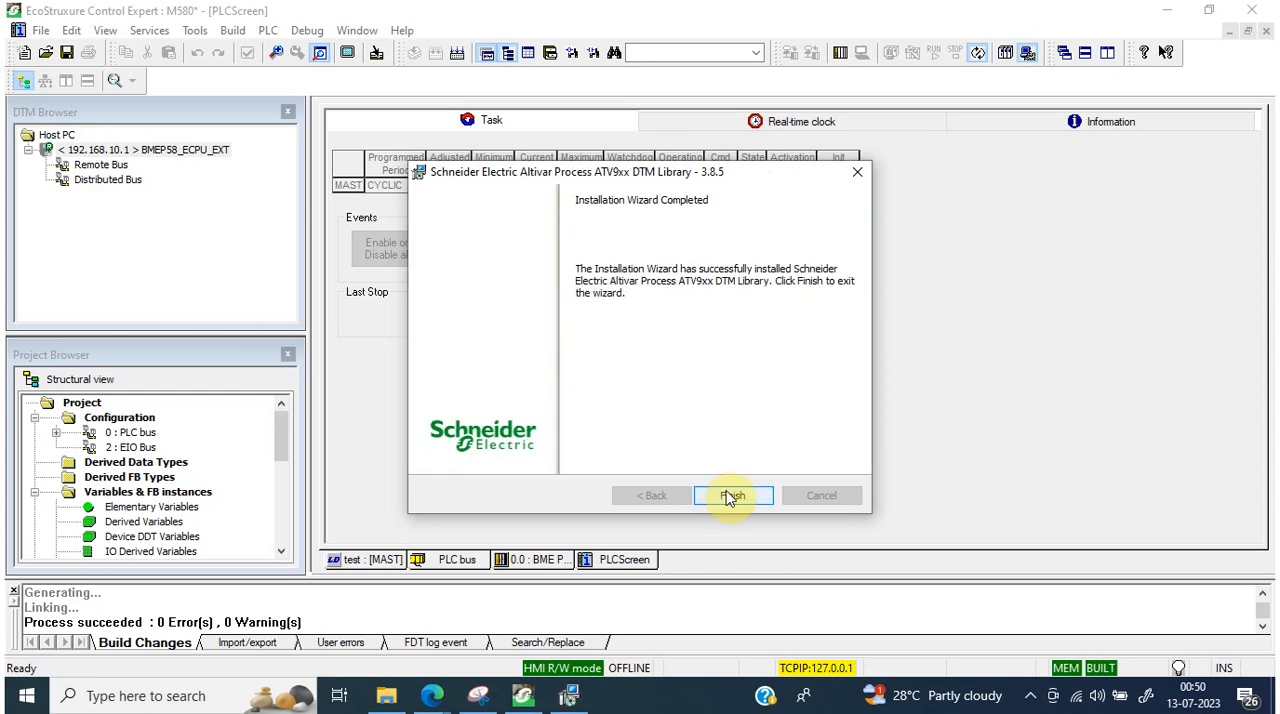
Step: Check the EtherNet/IP device list available for adding under the BMEP58_ECPU_EXT DTM for the ATV9xx, and close the list
{"action": "right_click", "coordinate": [140, 156]}
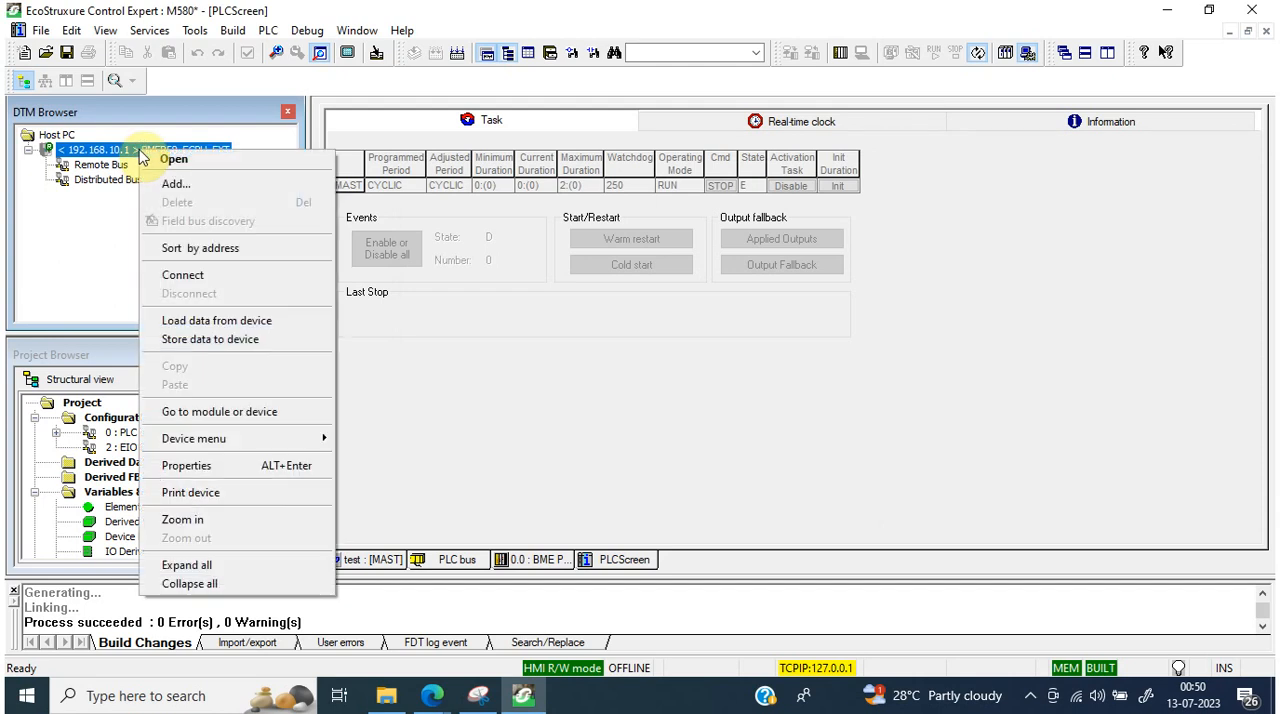
{"action": "left_click", "coordinate": [152, 29]}
{"action": "left_click", "coordinate": [190, 32]}
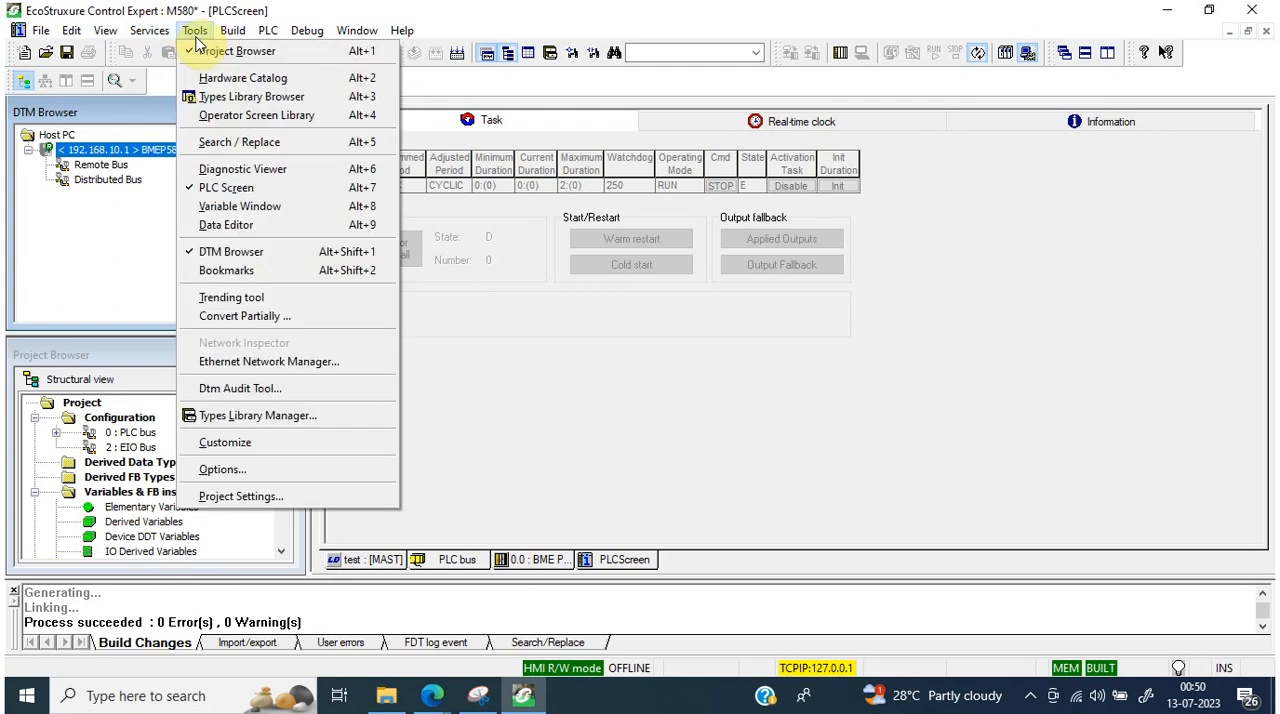
{"action": "right_click", "coordinate": [111, 154]}
{"action": "left_click", "coordinate": [130, 163]}
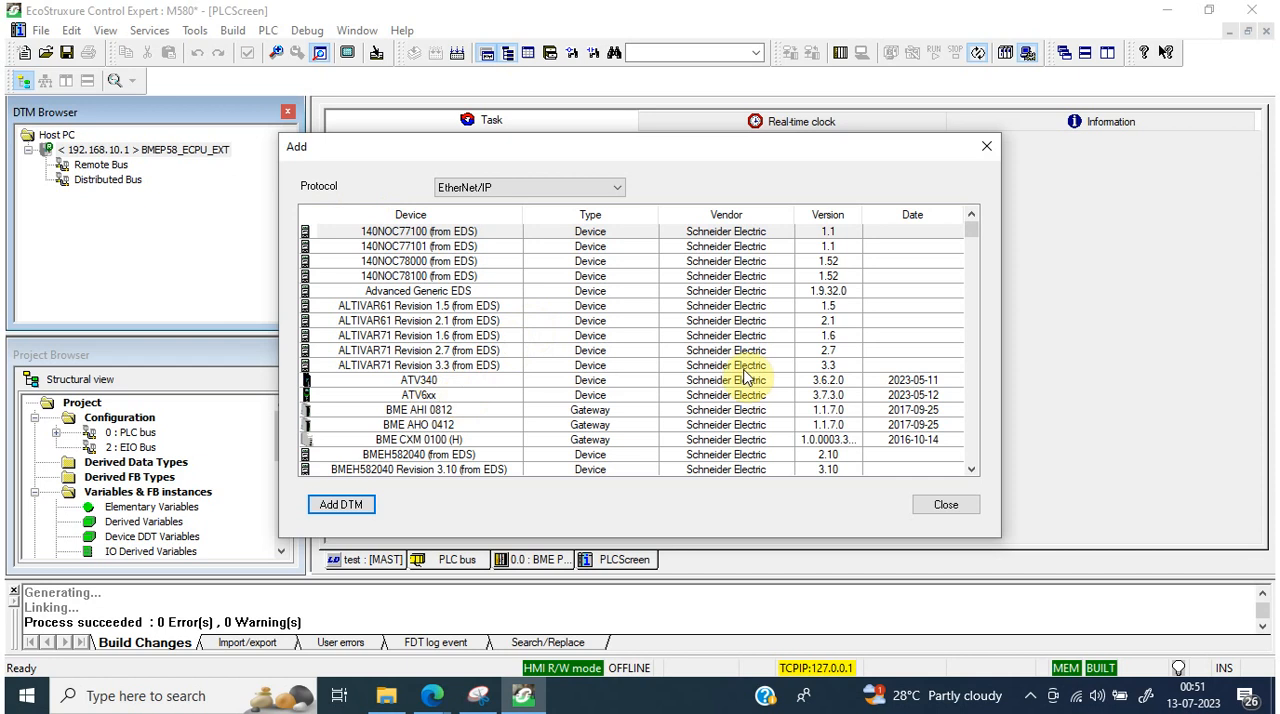
{"action": "left_click", "coordinate": [986, 146]}
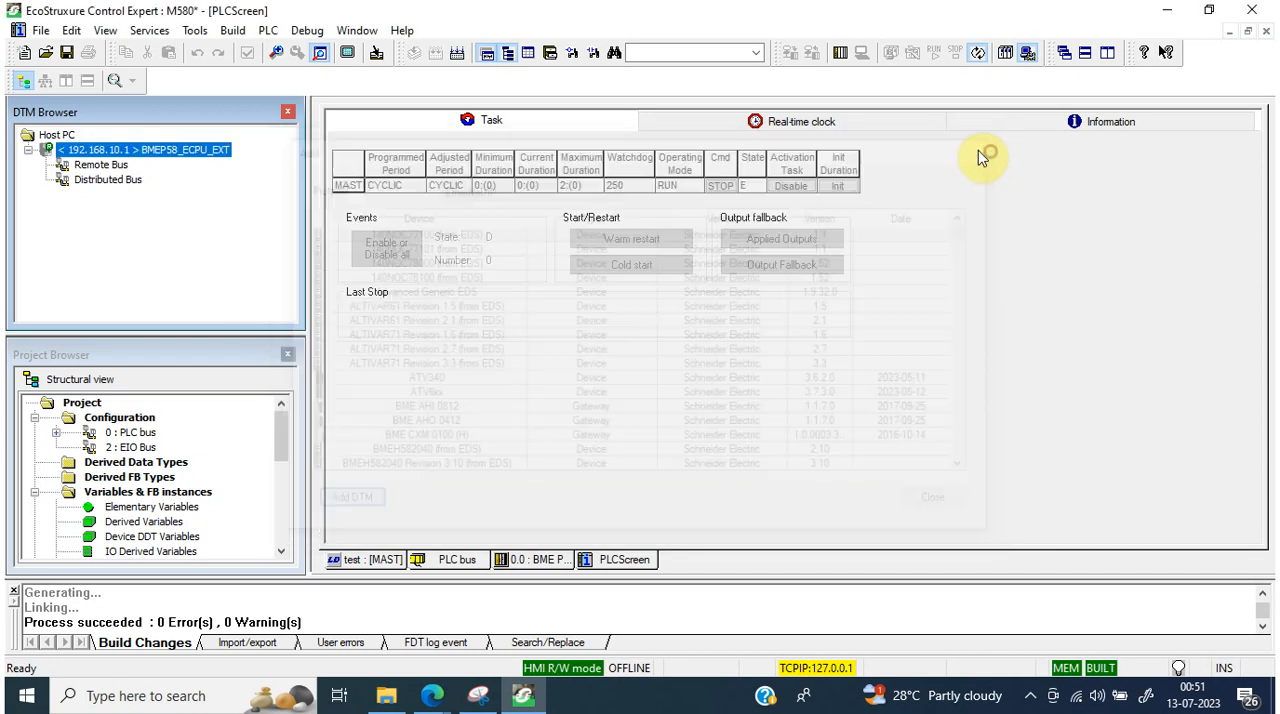
Step: Open the DTM catalog in the Hardware Catalog and update it to register the newly installed library
{"action": "left_click", "coordinate": [195, 33]}
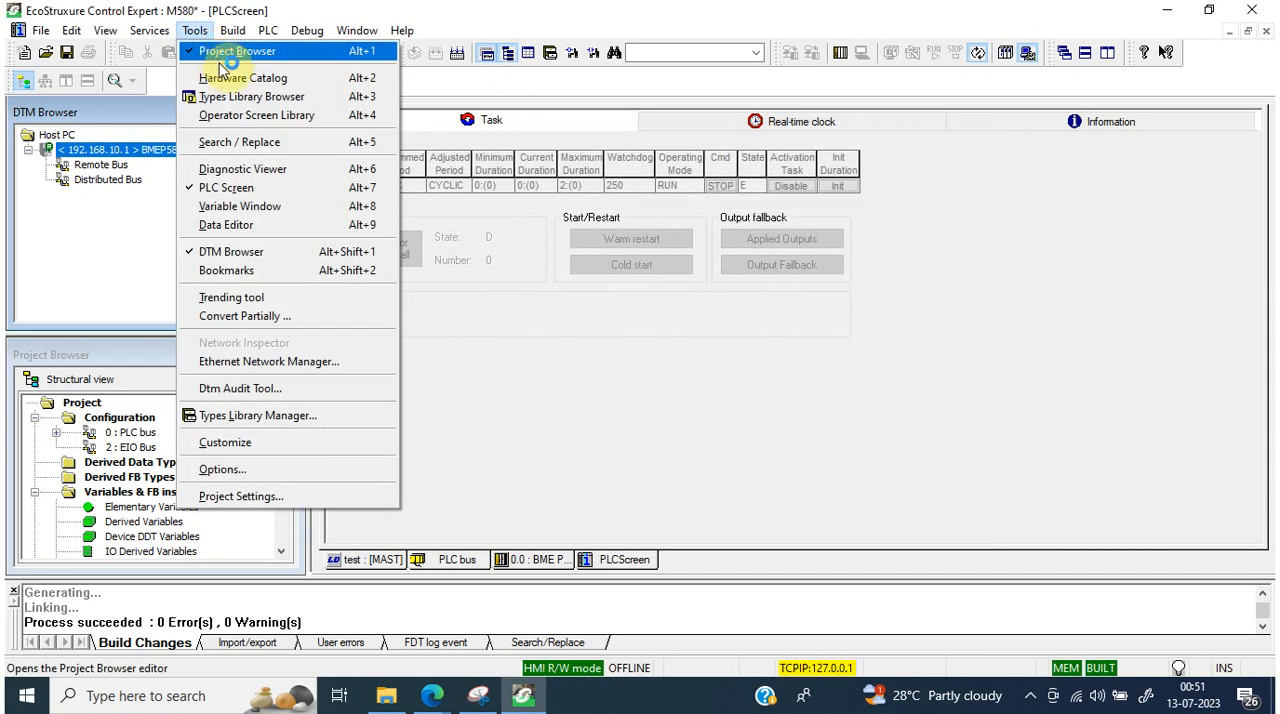
{"action": "left_click", "coordinate": [222, 87]}
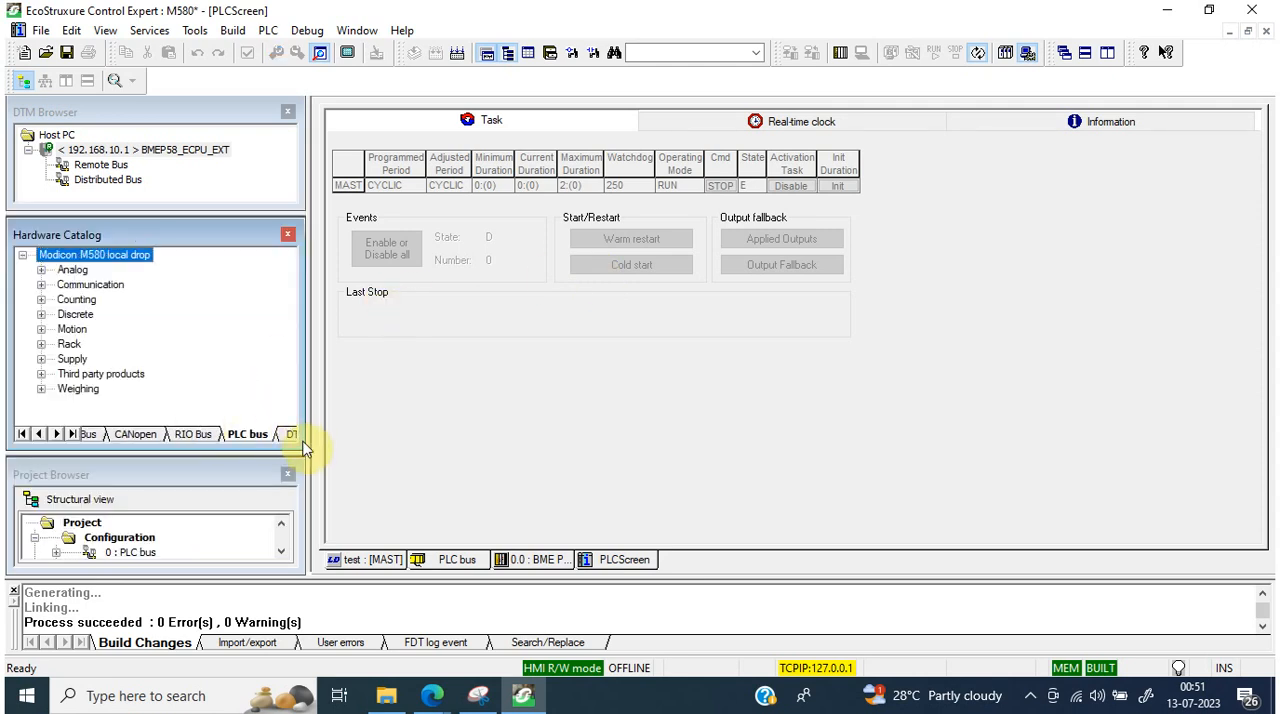
{"action": "left_click", "coordinate": [293, 437]}
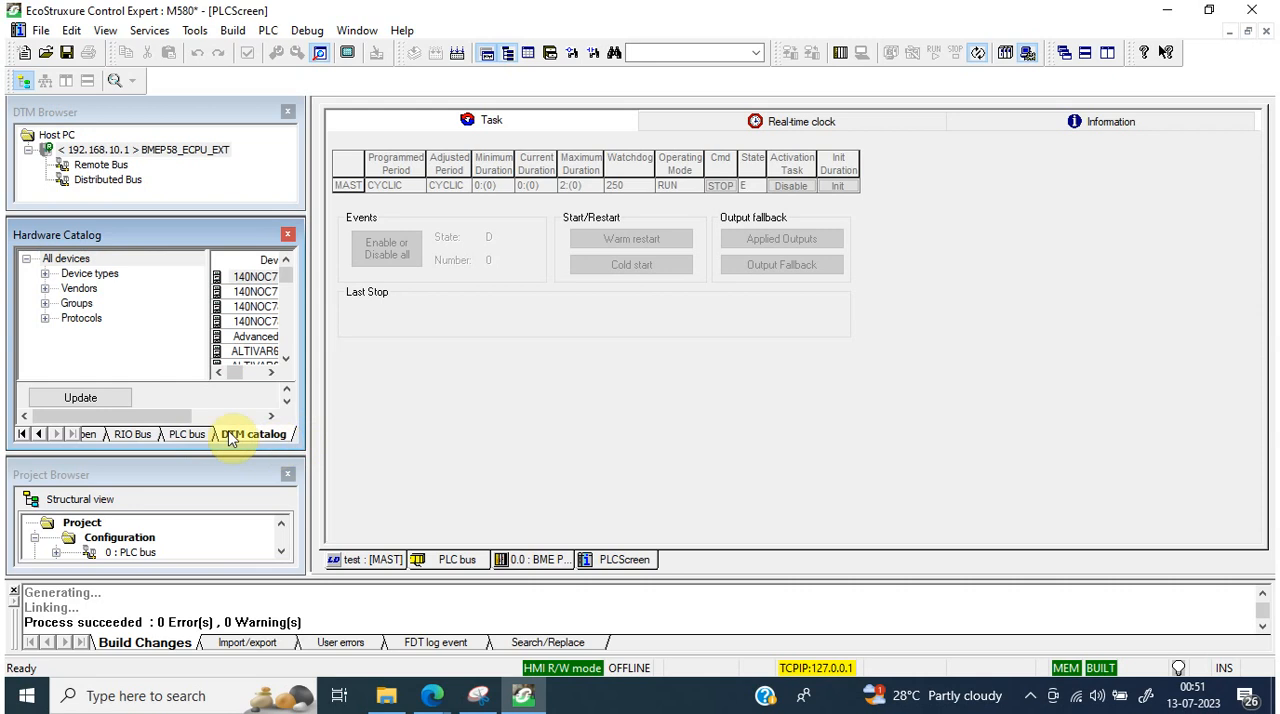
{"action": "left_click", "coordinate": [72, 402]}
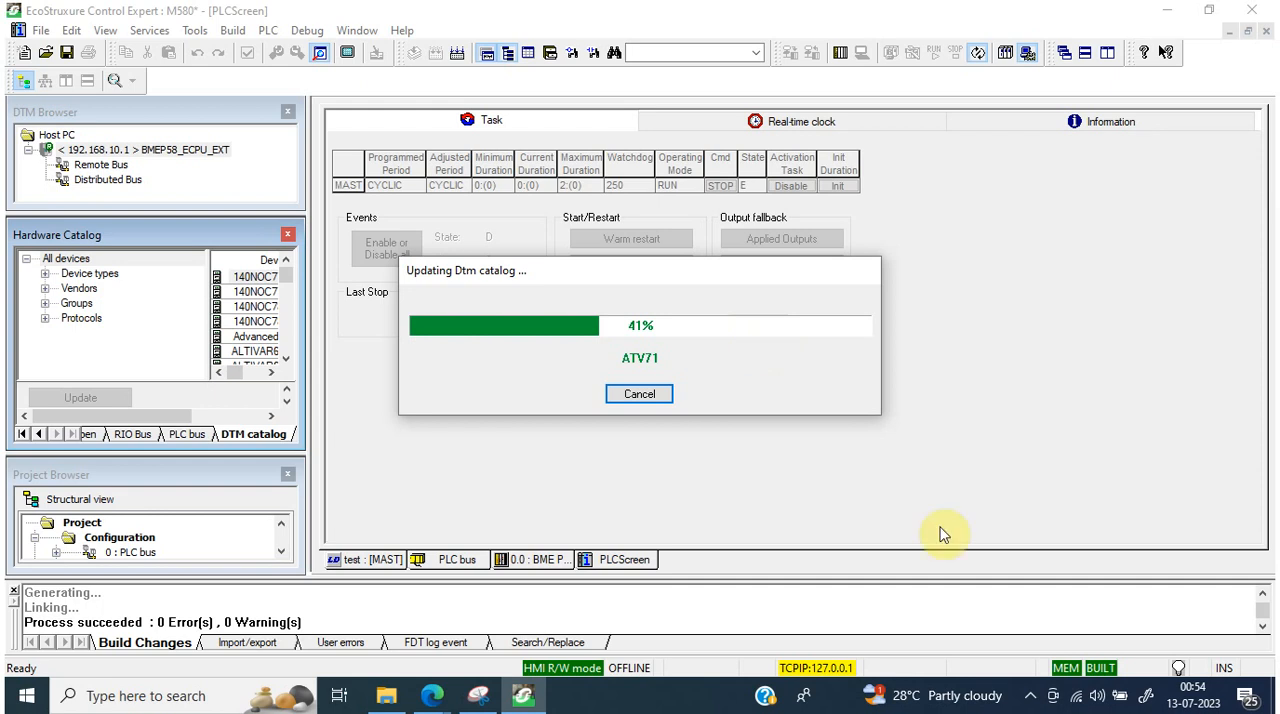
{"action": "left_click", "coordinate": [1032, 698]}
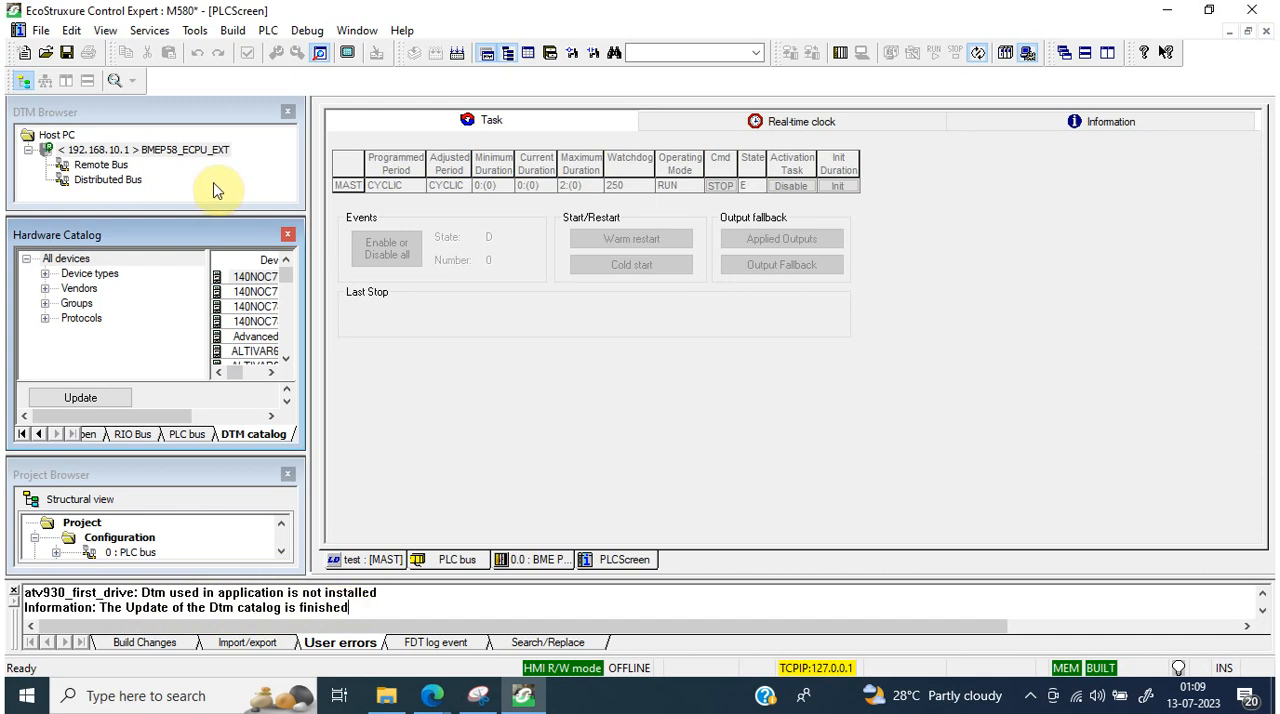
Step: Start adding a device under the BMEP58_ECPU_EXT DTM, view the Modbus over TCP devices, and return to the EtherNet/IP list
{"action": "left_click", "coordinate": [177, 151]}
{"action": "right_click", "coordinate": [177, 151]}
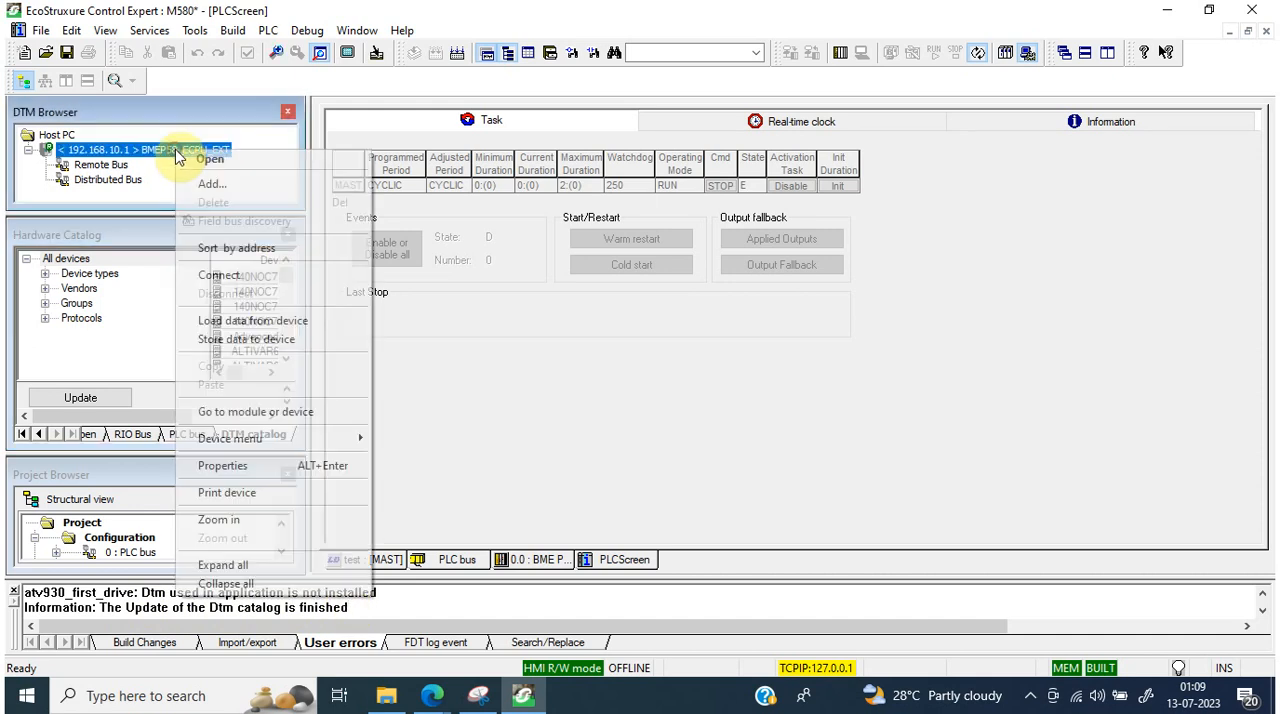
{"action": "left_click", "coordinate": [212, 185]}
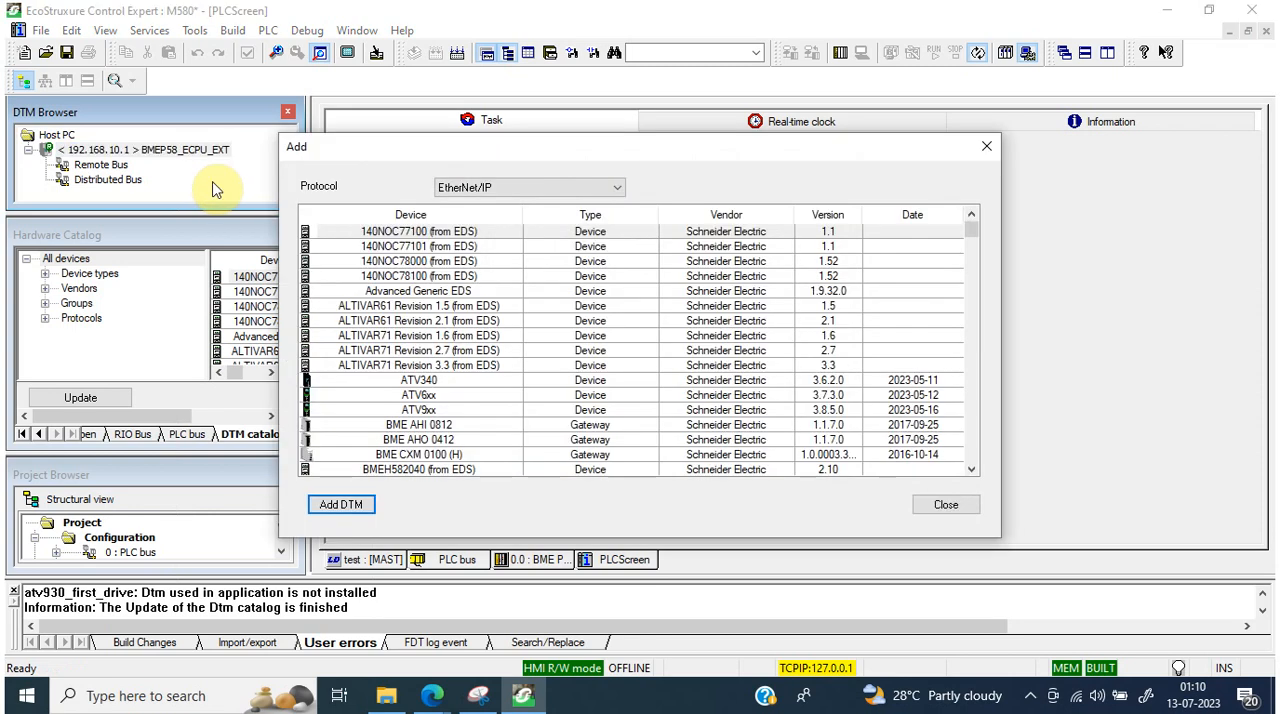
{"action": "left_click", "coordinate": [428, 411]}
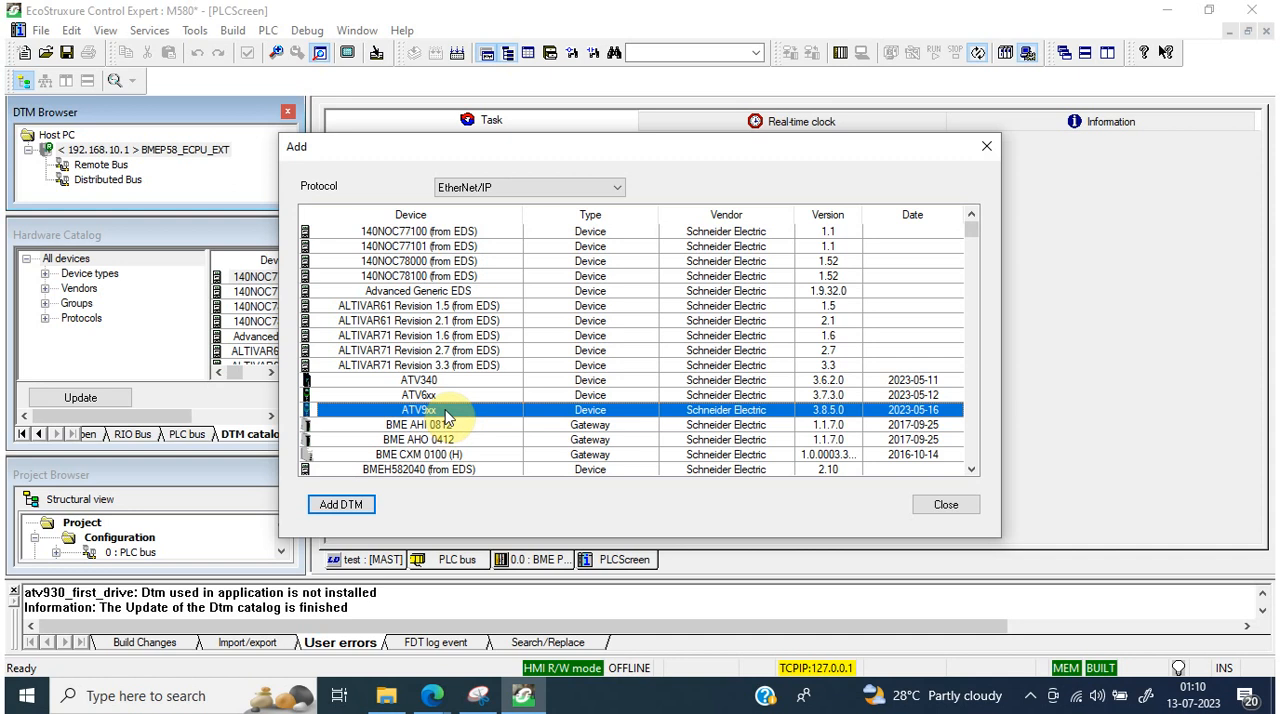
{"action": "left_click", "coordinate": [537, 188]}
{"action": "left_click", "coordinate": [527, 218]}
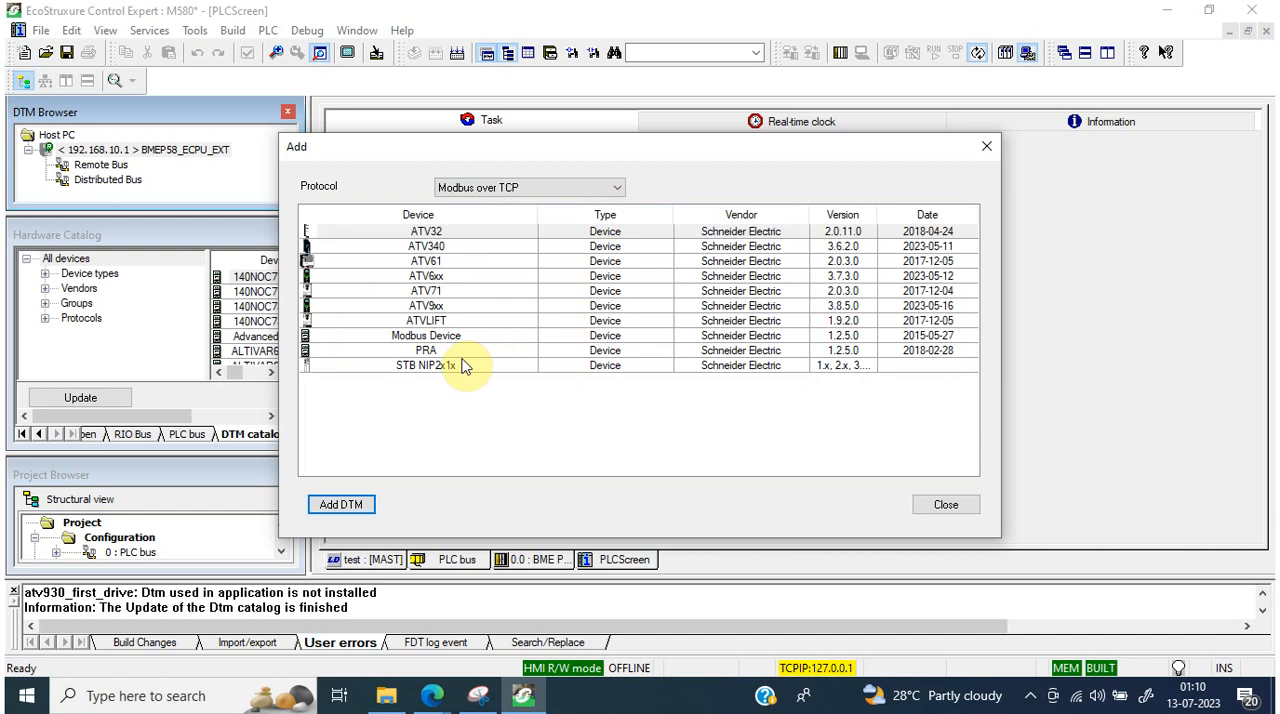
{"action": "left_click", "coordinate": [505, 188]}
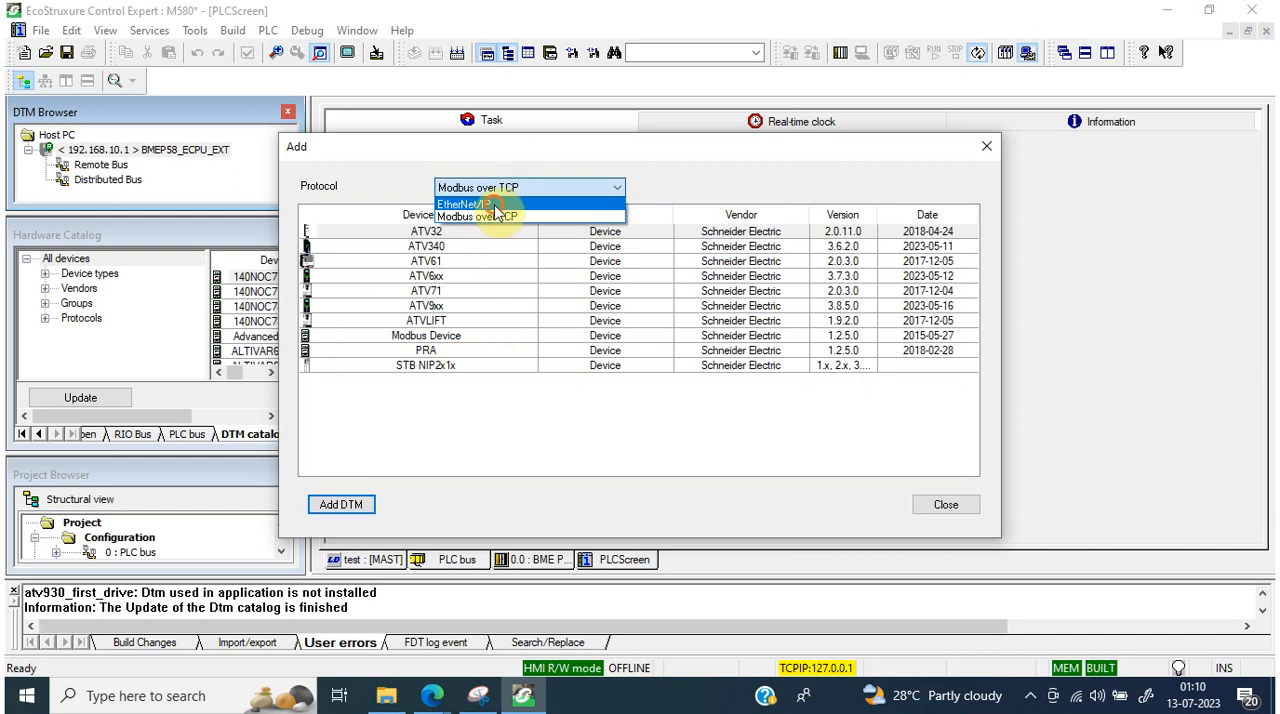
{"action": "left_click", "coordinate": [490, 205]}
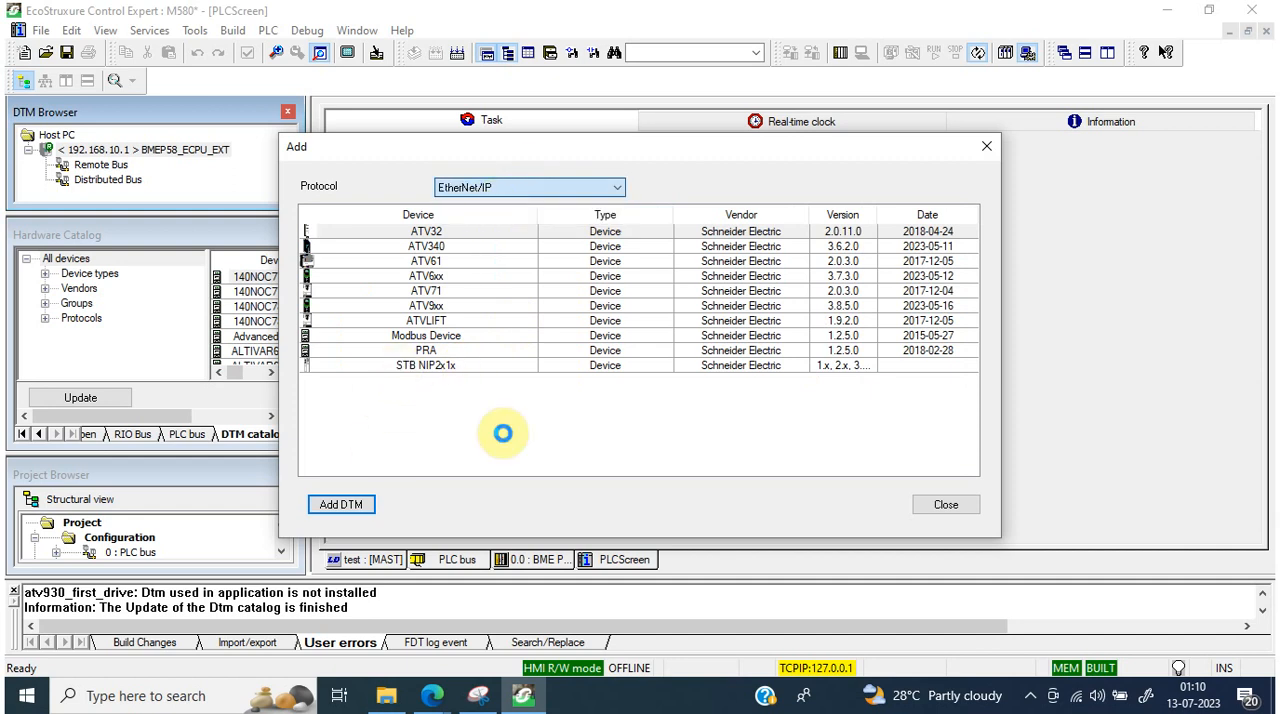
Step: Add the ATV9xx DTM on the CPU's EtherNet IP channel and authorize the modification
{"action": "left_click", "coordinate": [440, 410]}
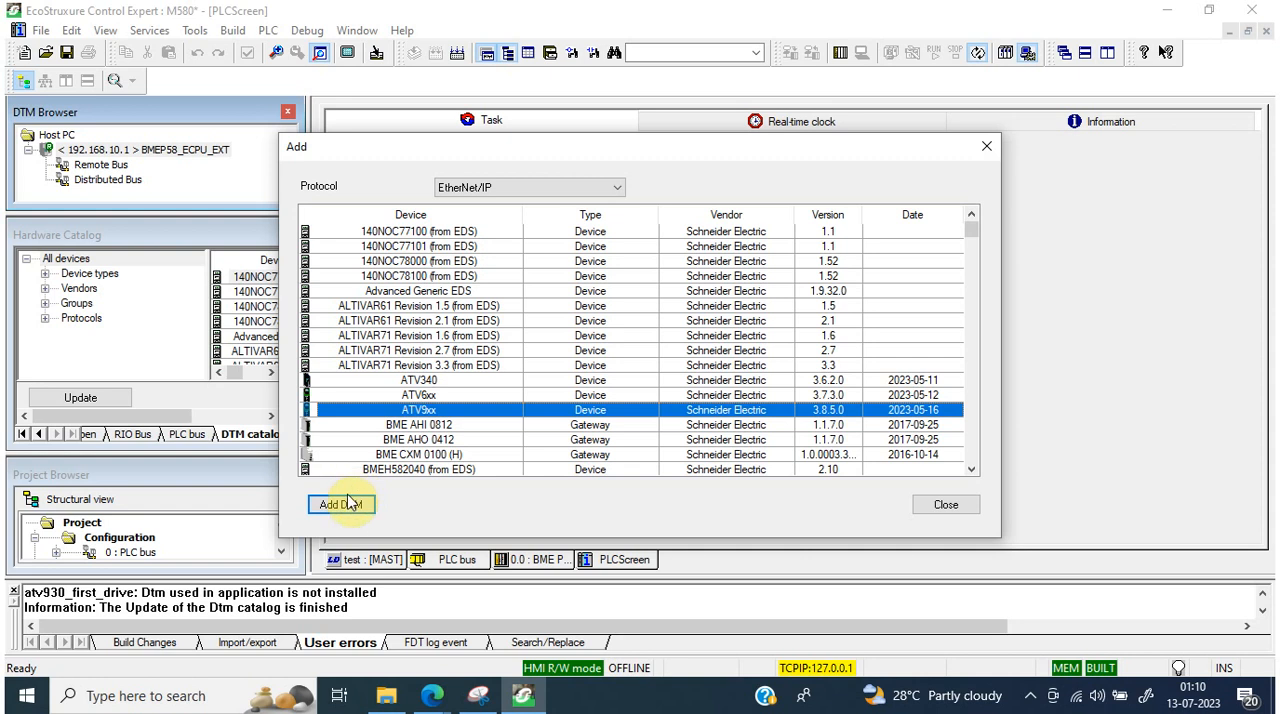
{"action": "left_click", "coordinate": [347, 503]}
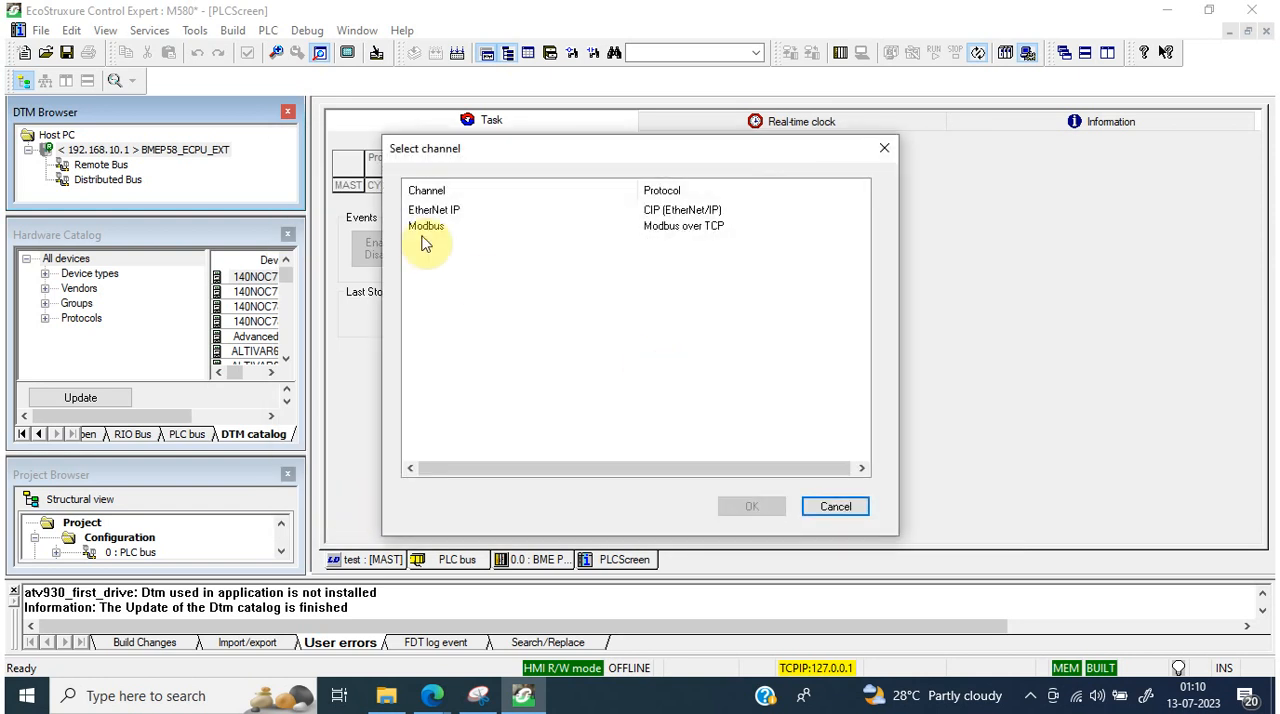
{"action": "double_click", "coordinate": [690, 212]}
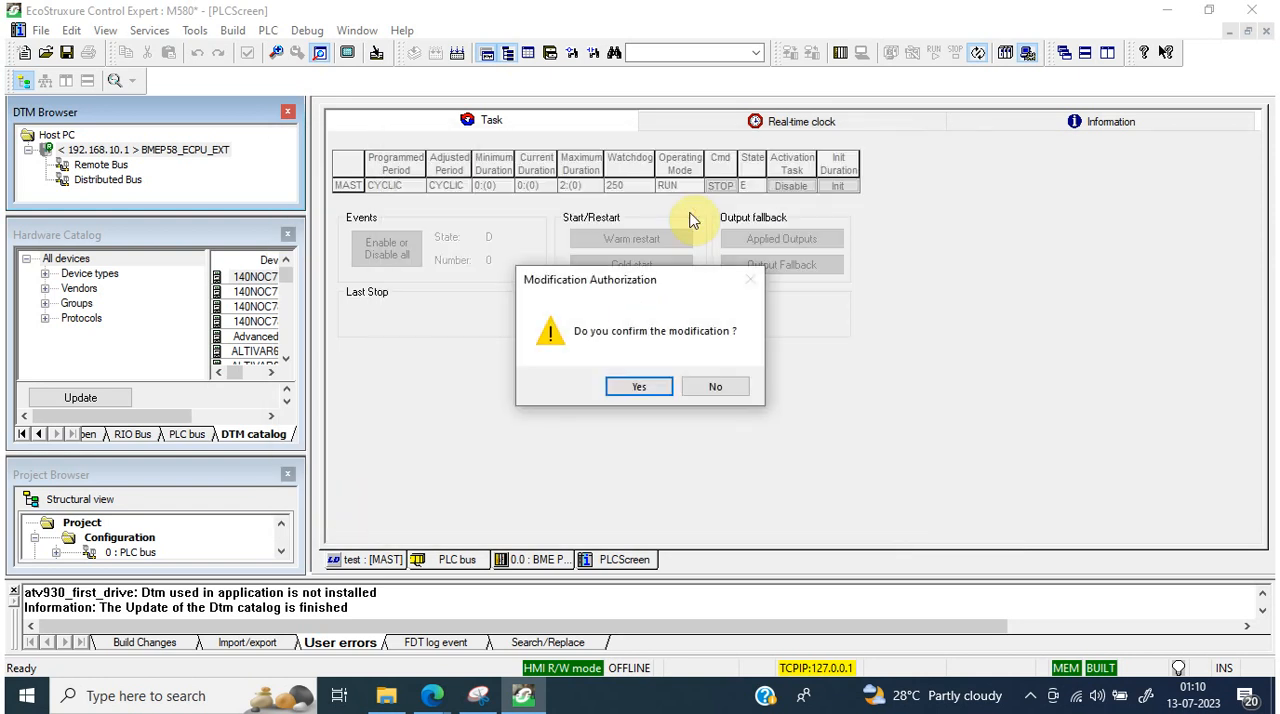
{"action": "left_click", "coordinate": [645, 387]}
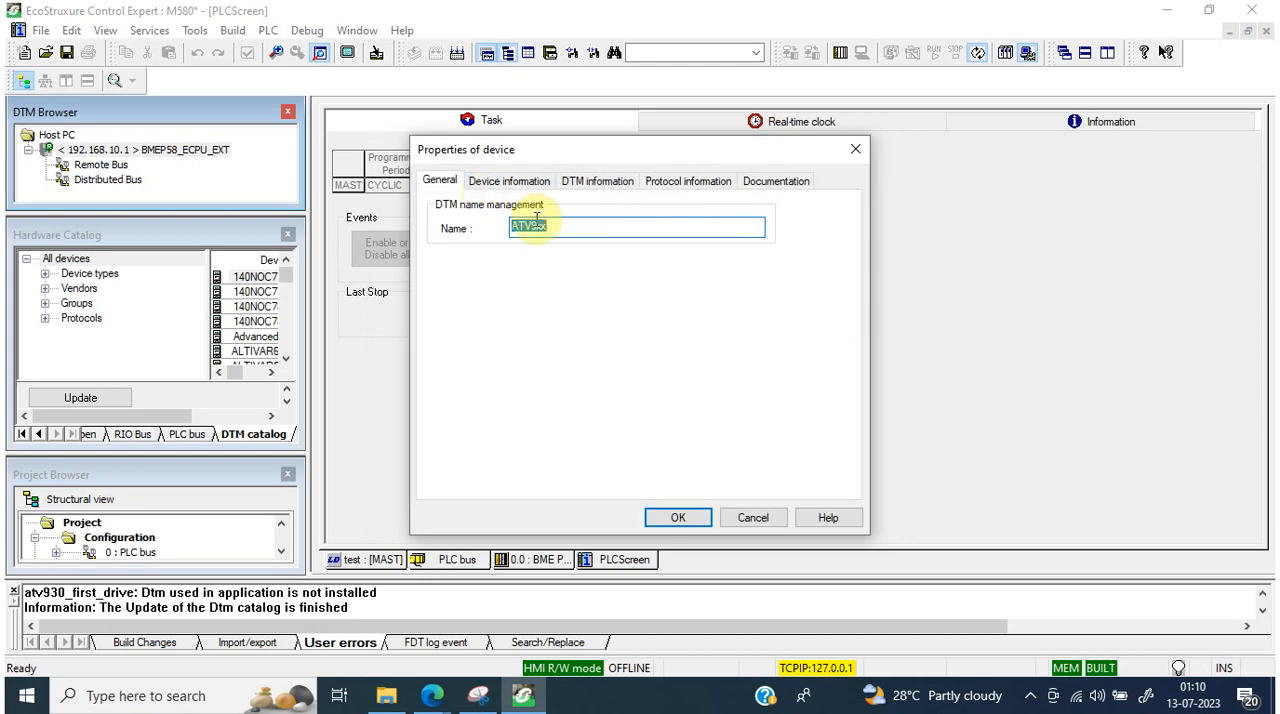
Step: Name the new DTM drive1_930, review its device, DTM and protocol information, and accept the properties
{"action": "type", "text": "drive1"}
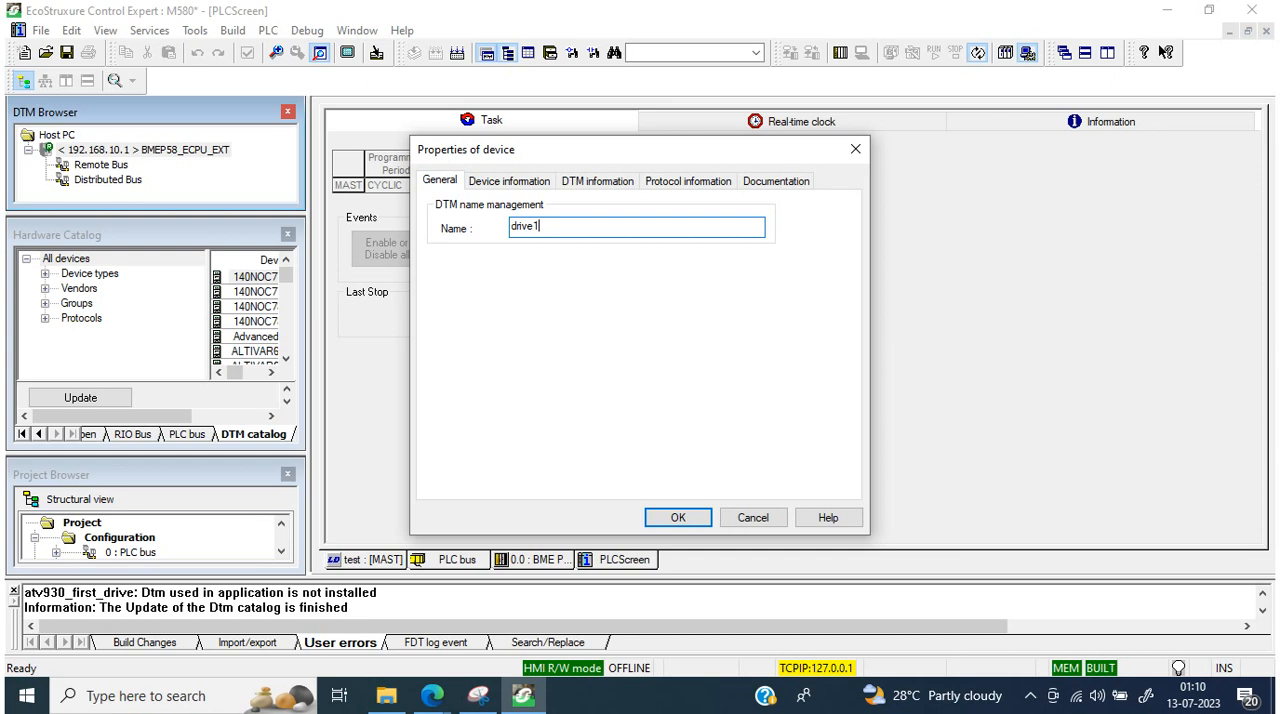
{"action": "type", "text": "_930"}
{"action": "left_click", "coordinate": [507, 182]}
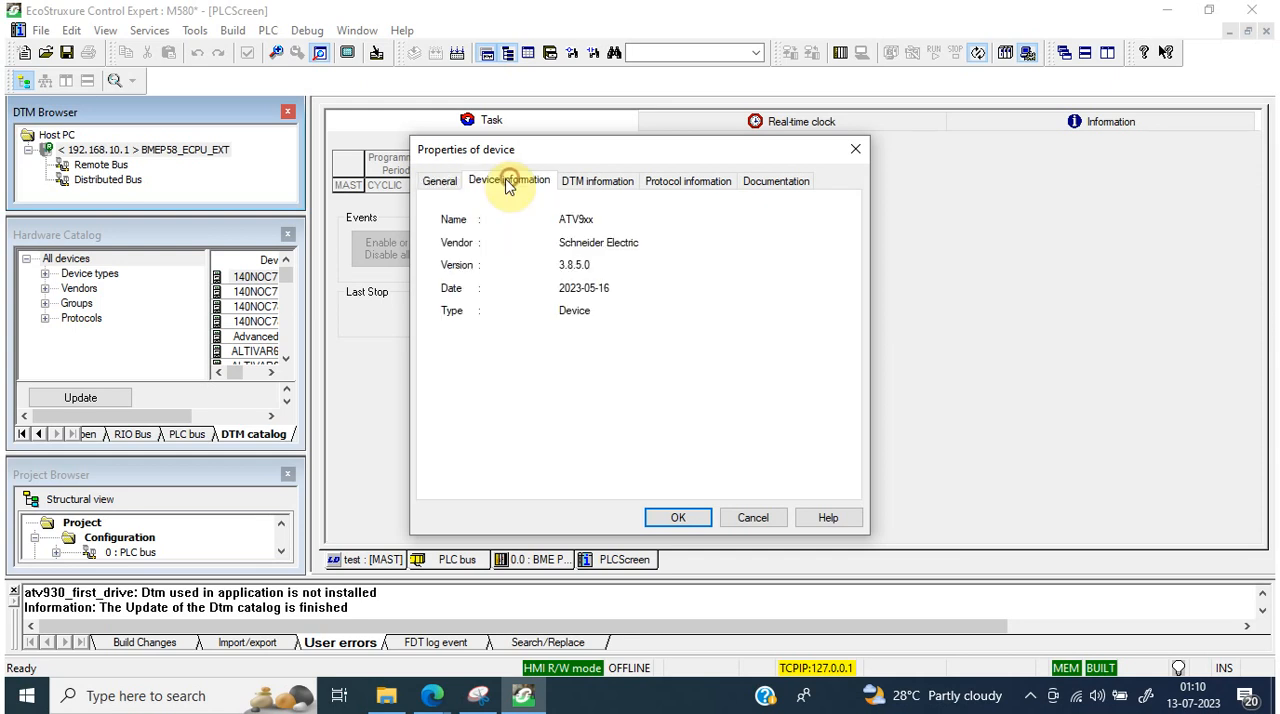
{"action": "left_click", "coordinate": [613, 190]}
{"action": "left_click", "coordinate": [678, 180]}
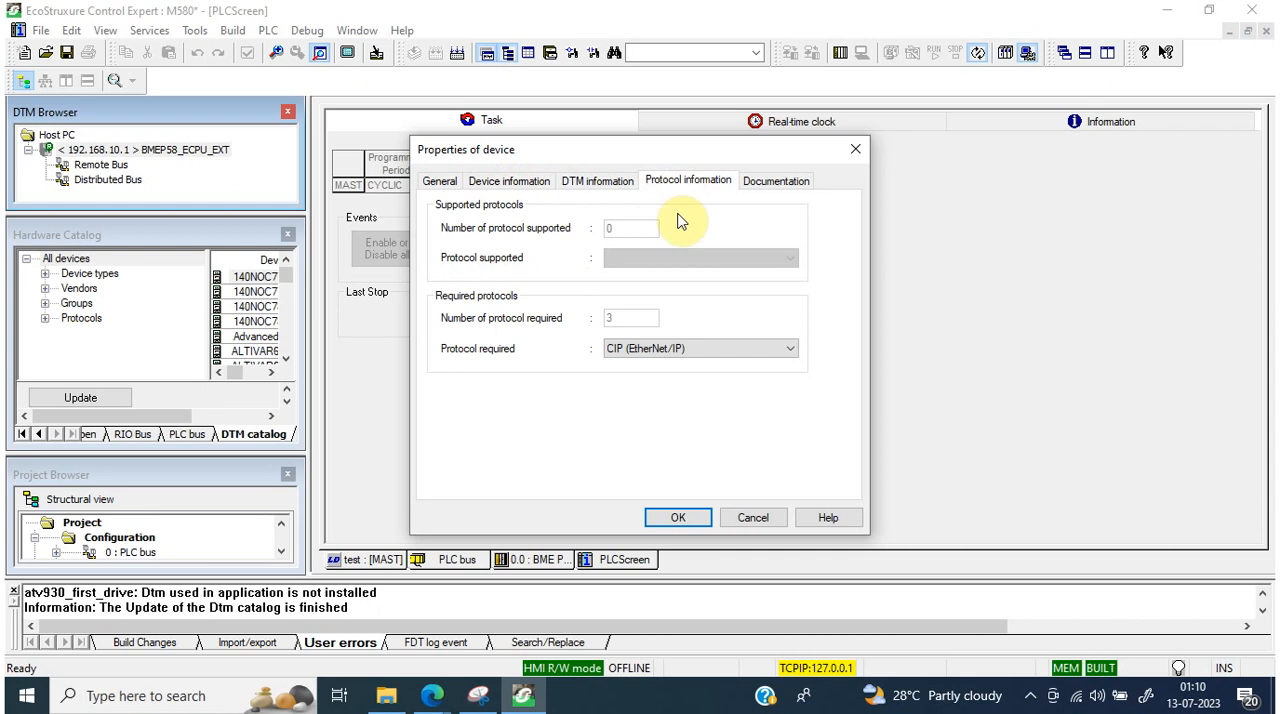
{"action": "left_click", "coordinate": [707, 347]}
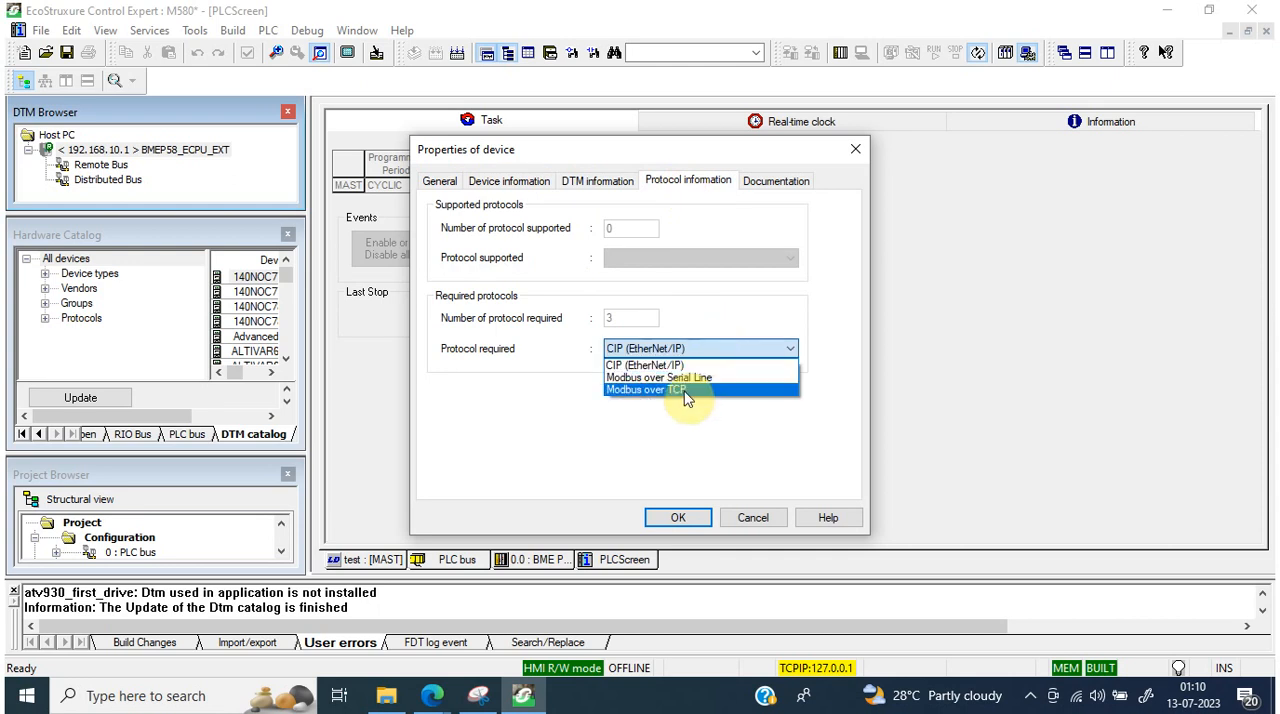
{"action": "left_click", "coordinate": [737, 326]}
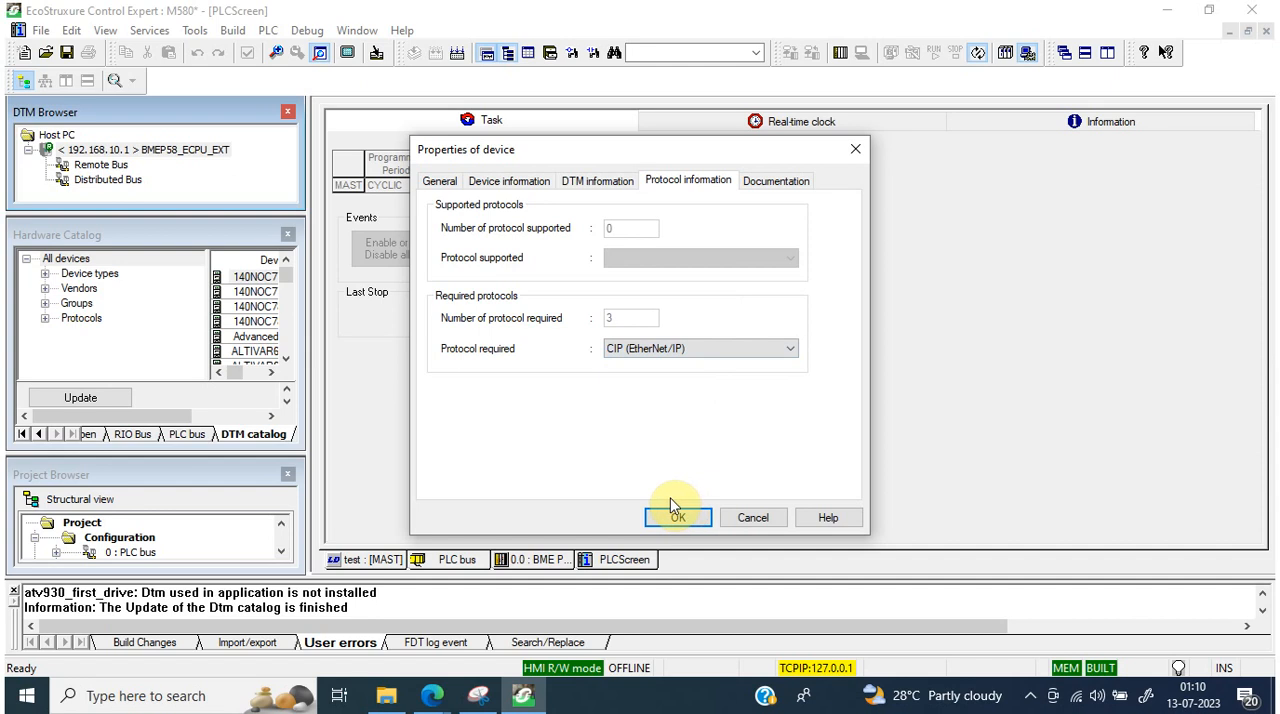
{"action": "left_click", "coordinate": [676, 510]}
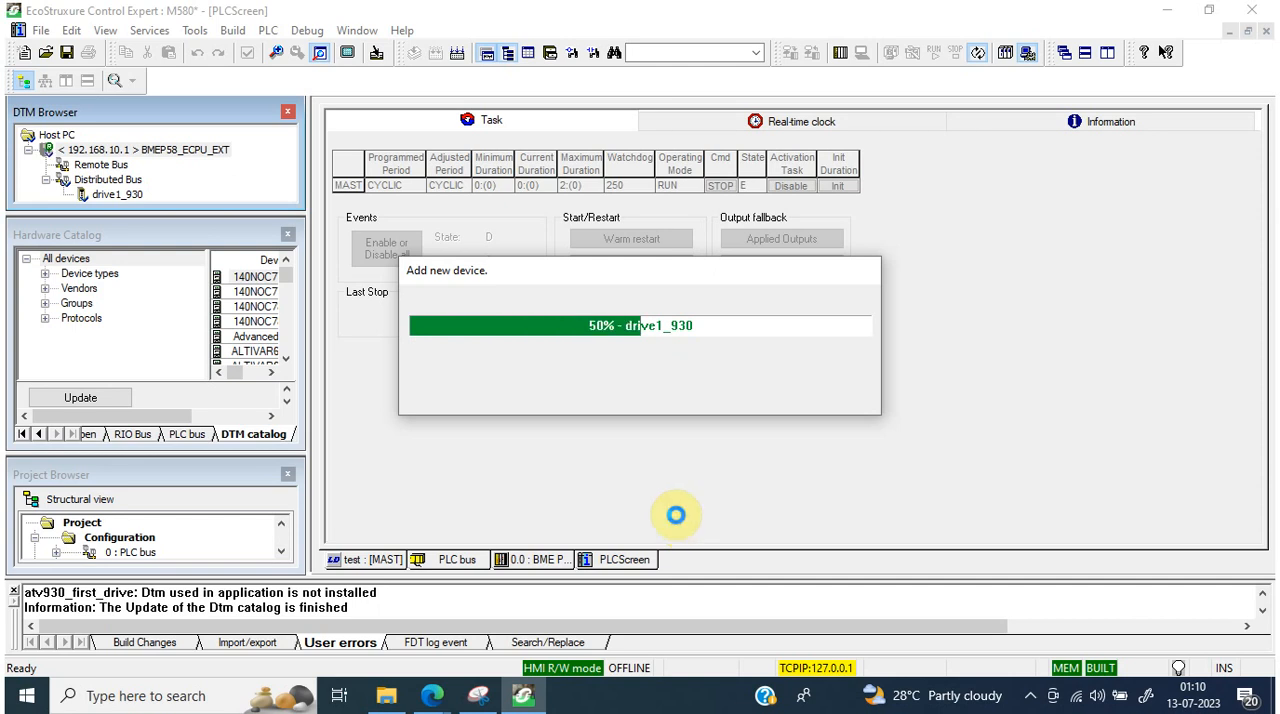
Step: Open the configuration of the drive1_930 DTM under the Distributed Bus
{"action": "left_click", "coordinate": [200, 194]}
{"action": "double_click", "coordinate": [200, 194]}
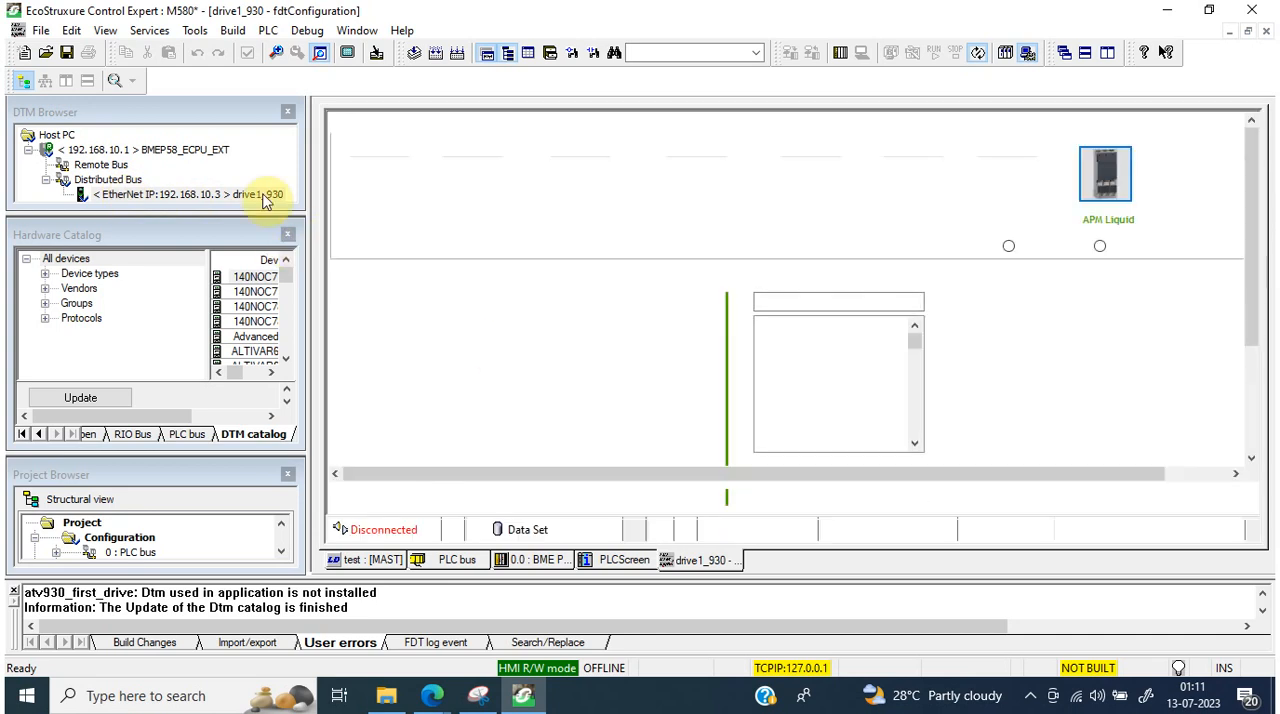
{"action": "left_click", "coordinate": [185, 212]}
{"action": "left_click", "coordinate": [176, 198]}
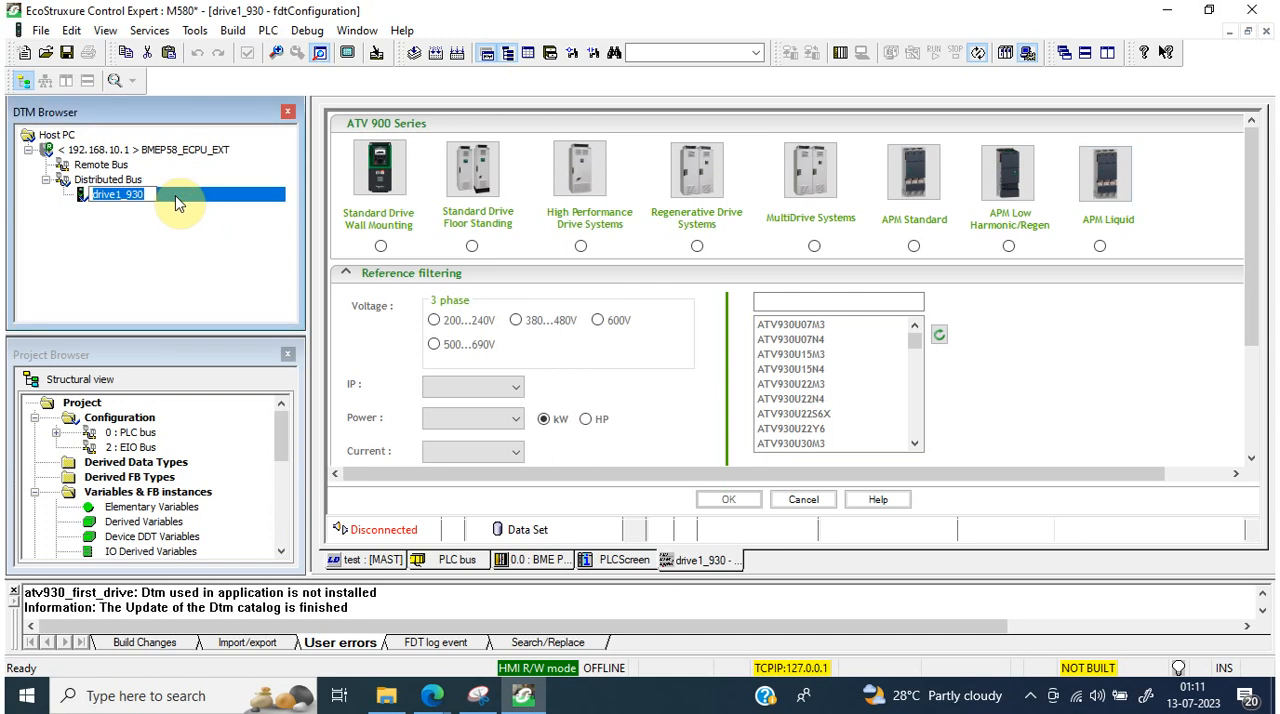
{"action": "left_click", "coordinate": [100, 182]}
{"action": "left_click", "coordinate": [126, 149]}
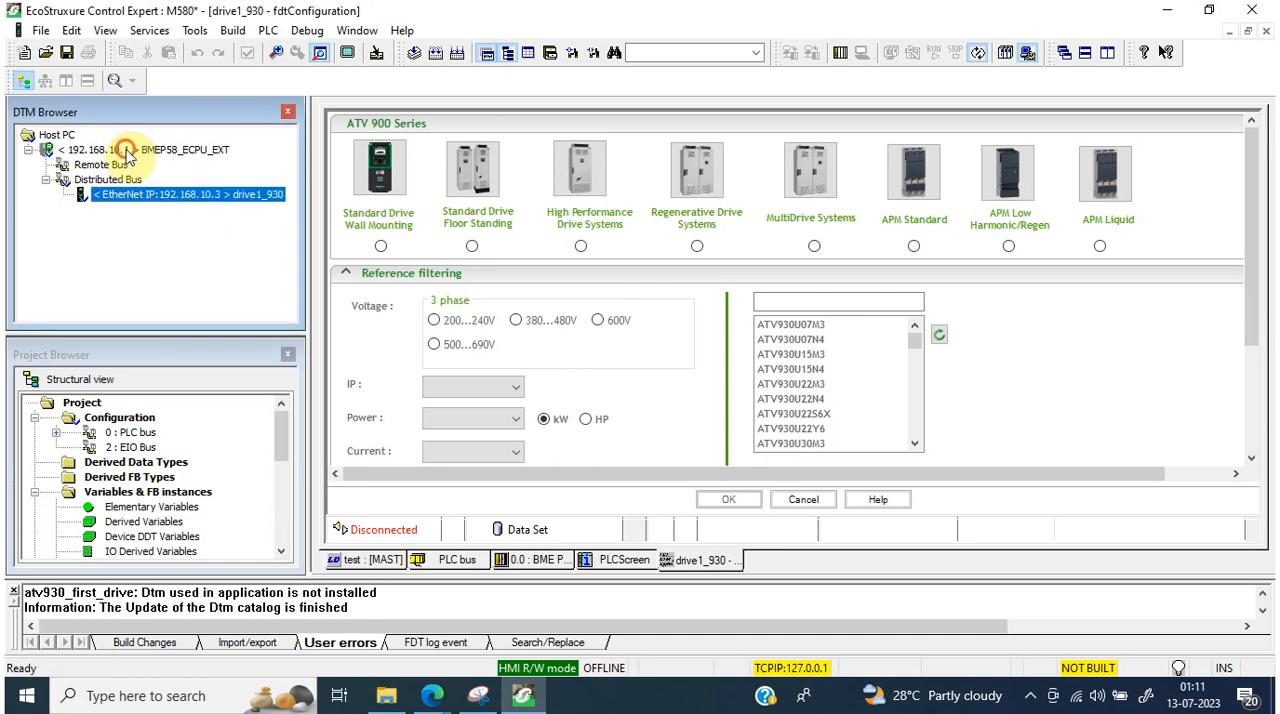
{"action": "right_click", "coordinate": [127, 152]}
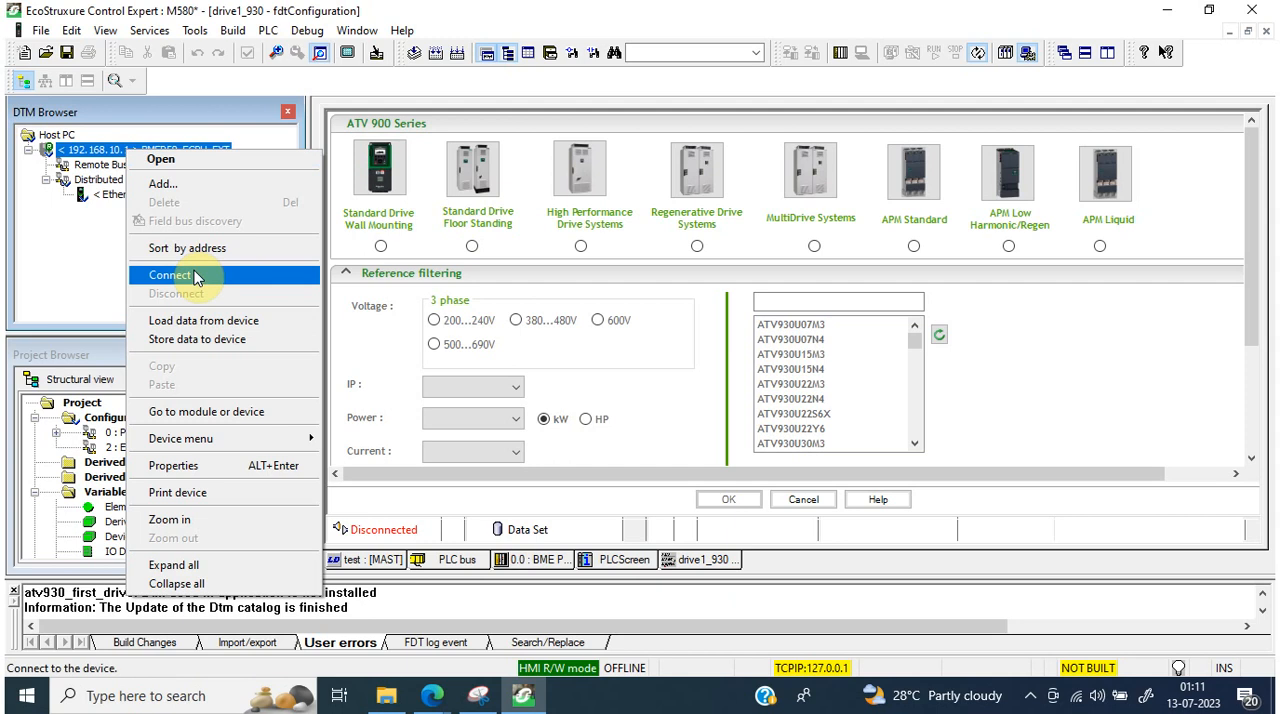
{"action": "left_click", "coordinate": [70, 266]}
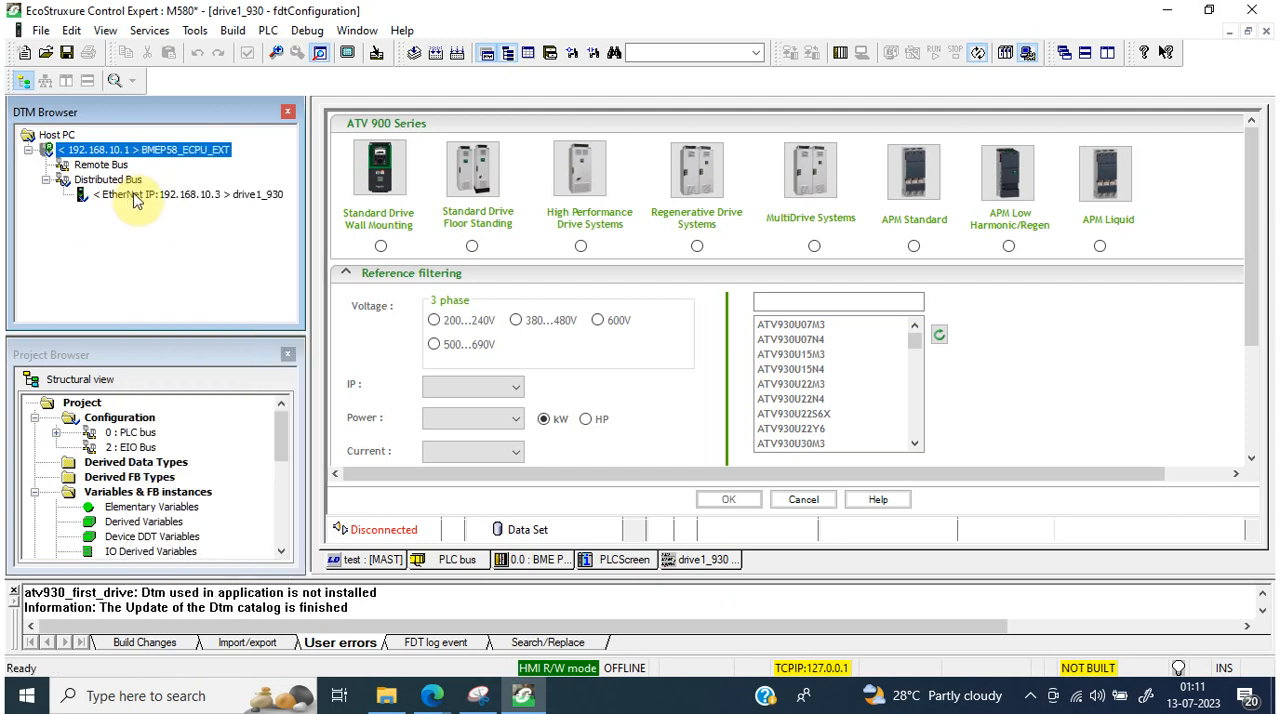
{"action": "left_click", "coordinate": [137, 203]}
{"action": "right_click", "coordinate": [137, 203]}
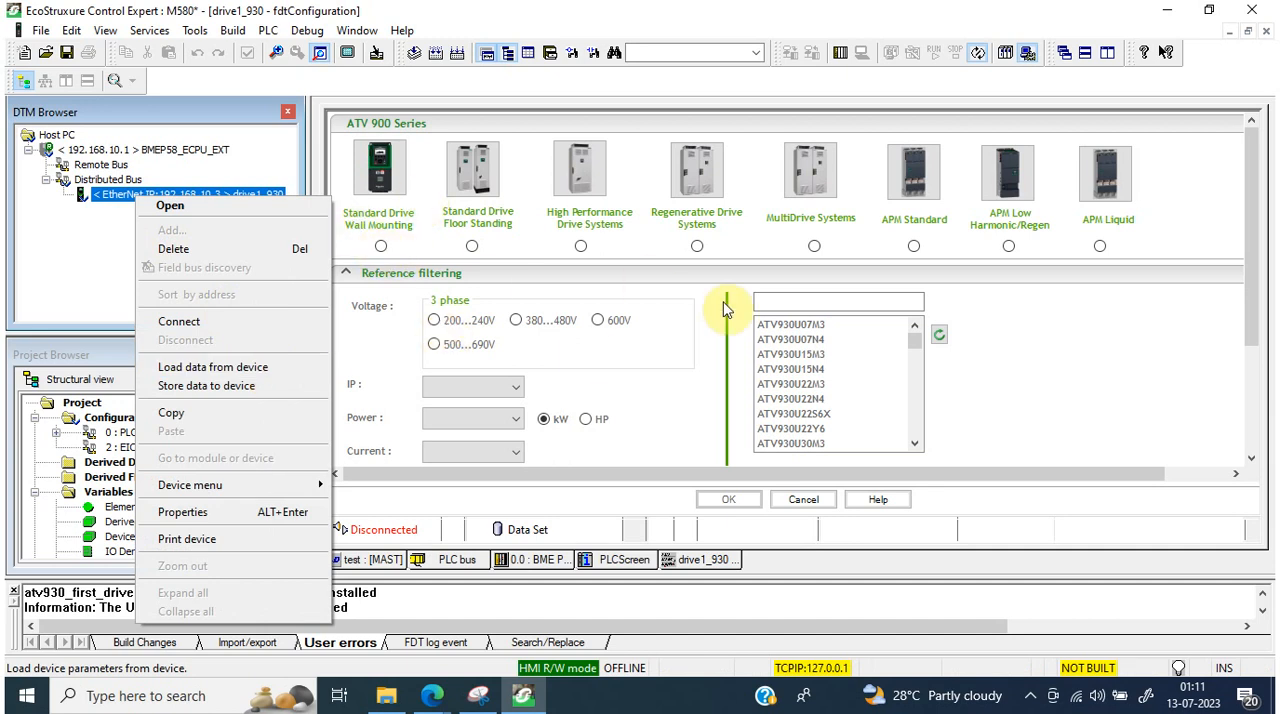
{"action": "left_click", "coordinate": [1080, 365]}
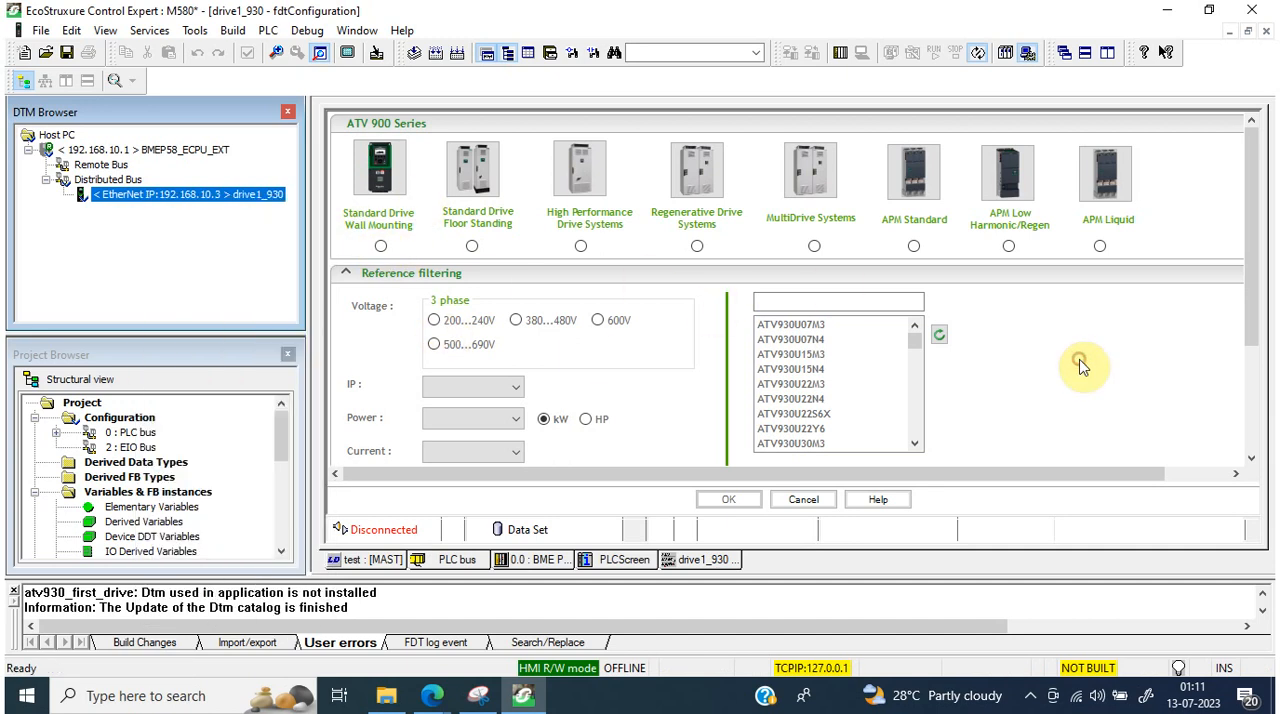
Step: Configure the drive as a Standard Drive Wall Mounting, 3 phase 380...480V, with reference ATV930D37N4, and accept the selection
{"action": "left_click", "coordinate": [380, 246]}
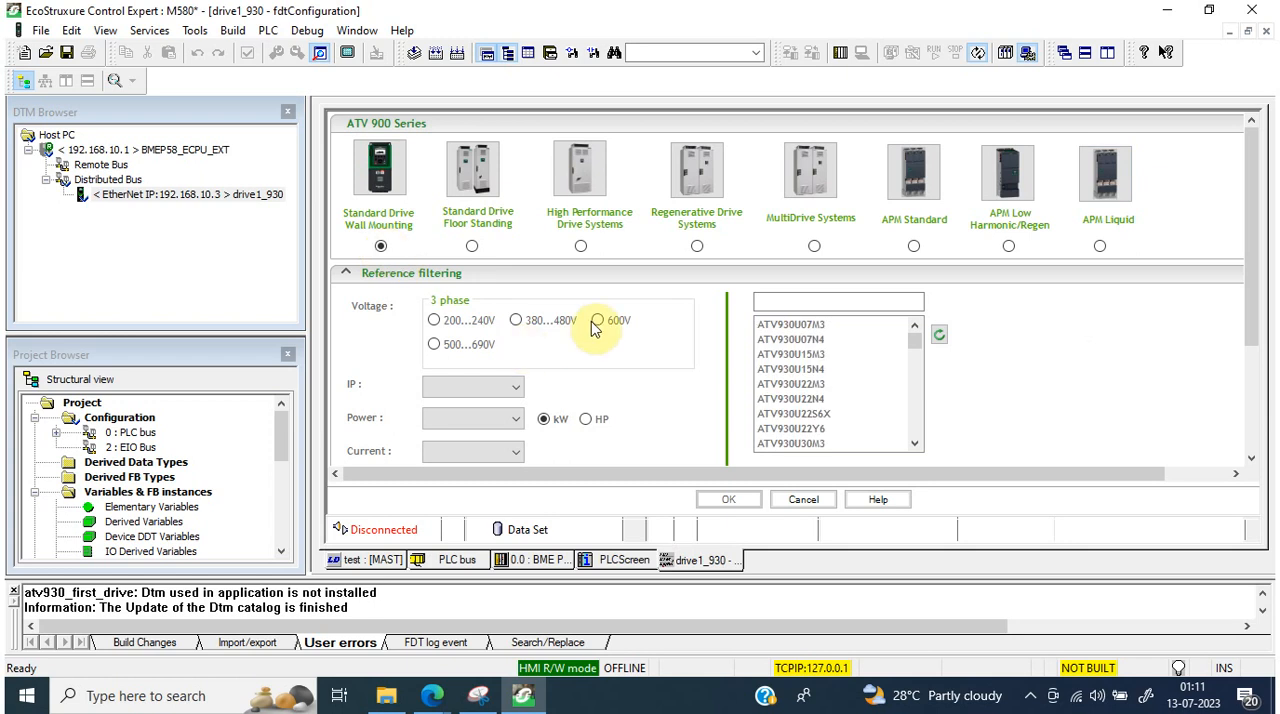
{"action": "left_click", "coordinate": [516, 322]}
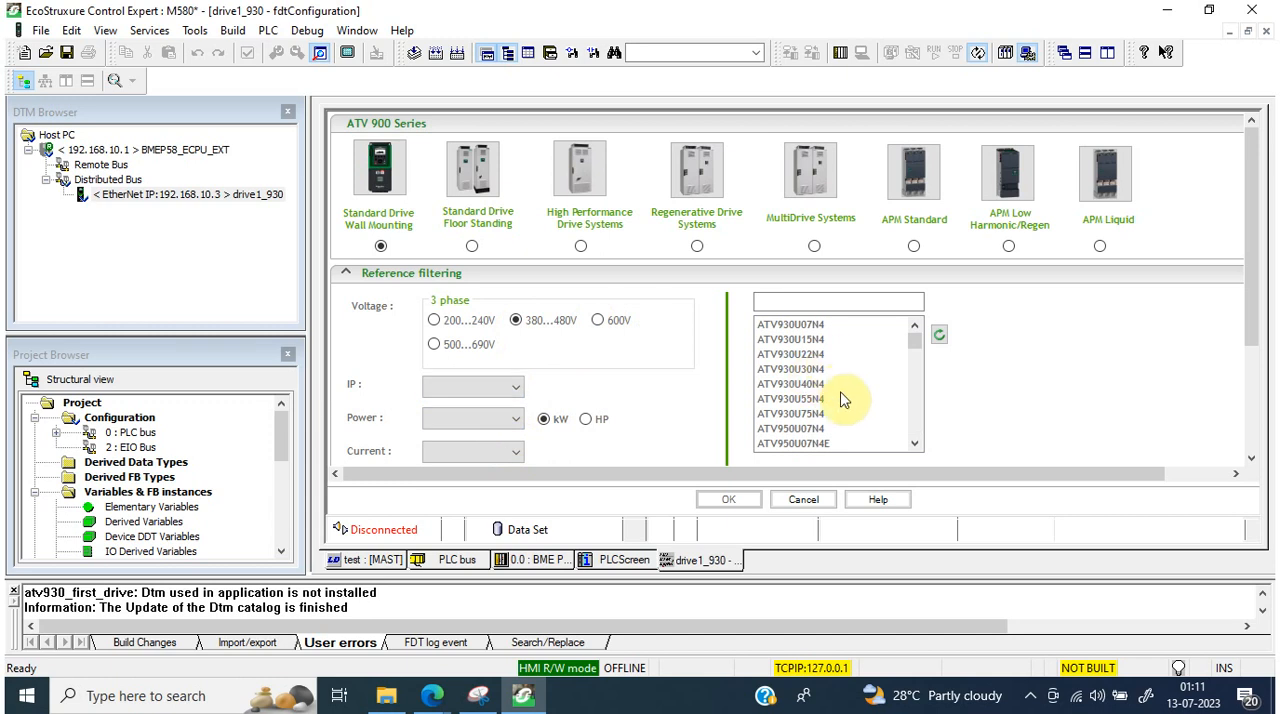
{"action": "left_click", "coordinate": [817, 427]}
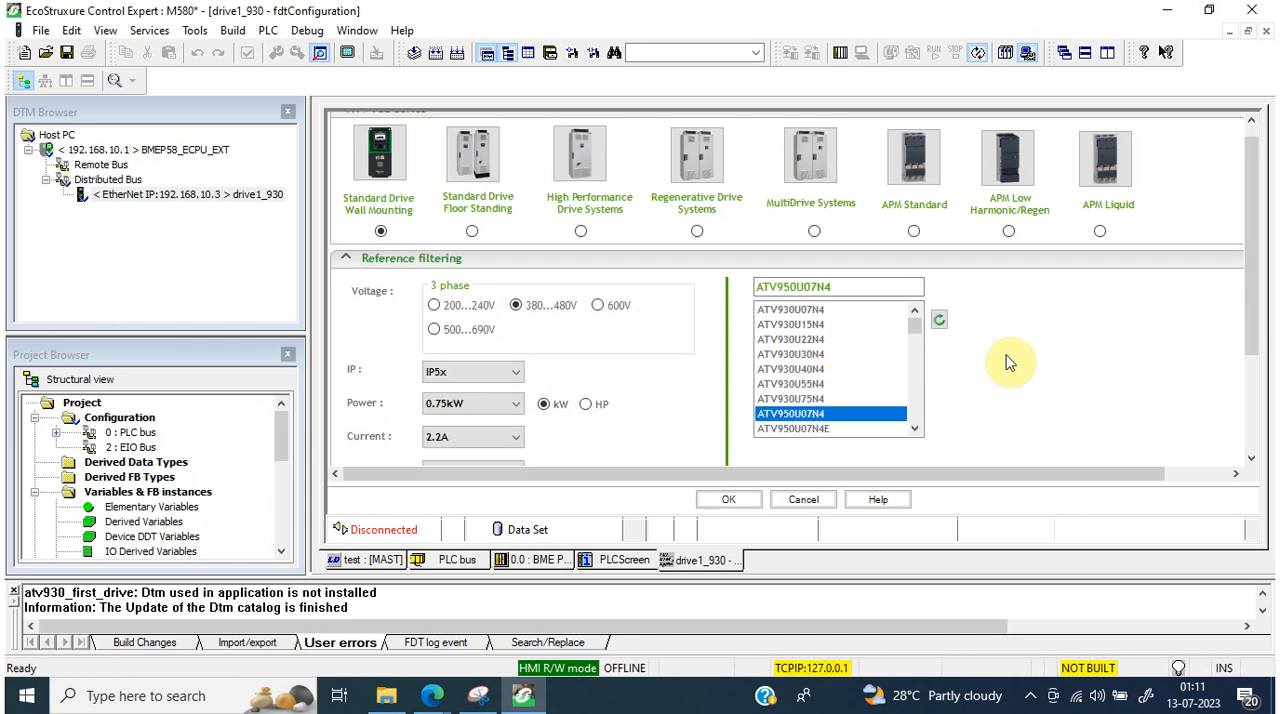
{"action": "scroll", "coordinate": [918, 340], "scroll_direction": "down", "scroll_amount": 4}
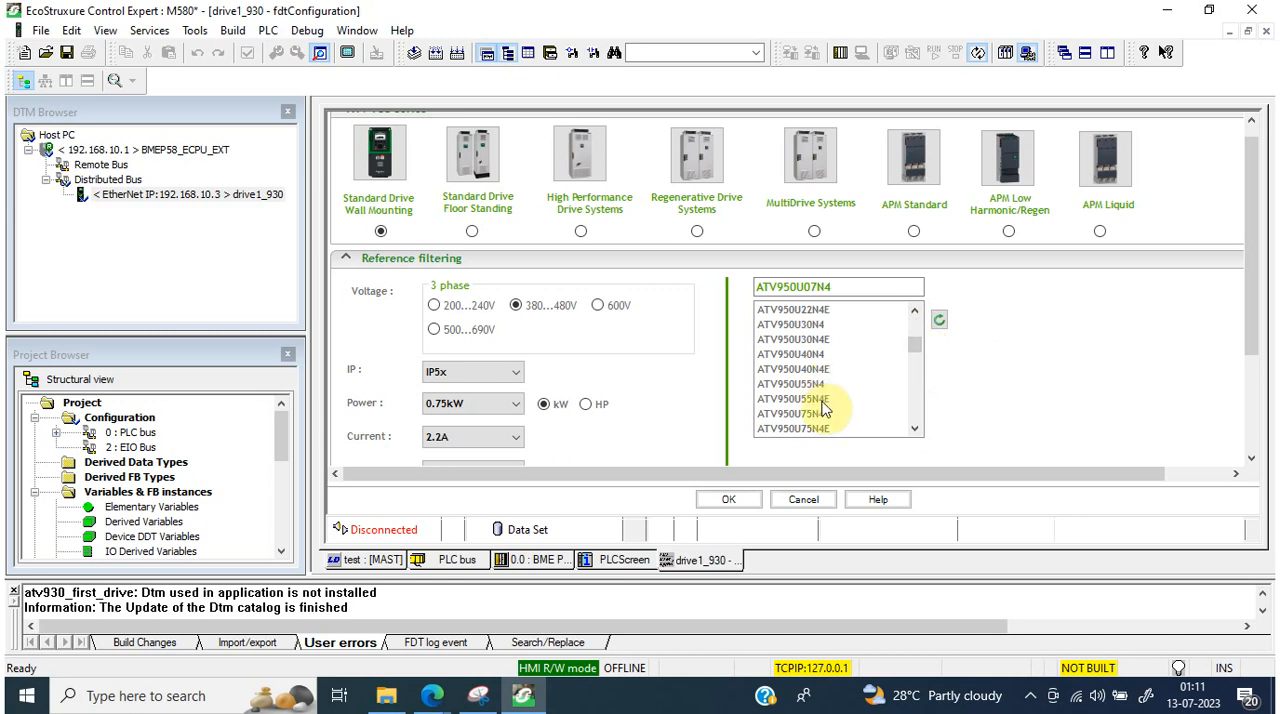
{"action": "left_click", "coordinate": [823, 399]}
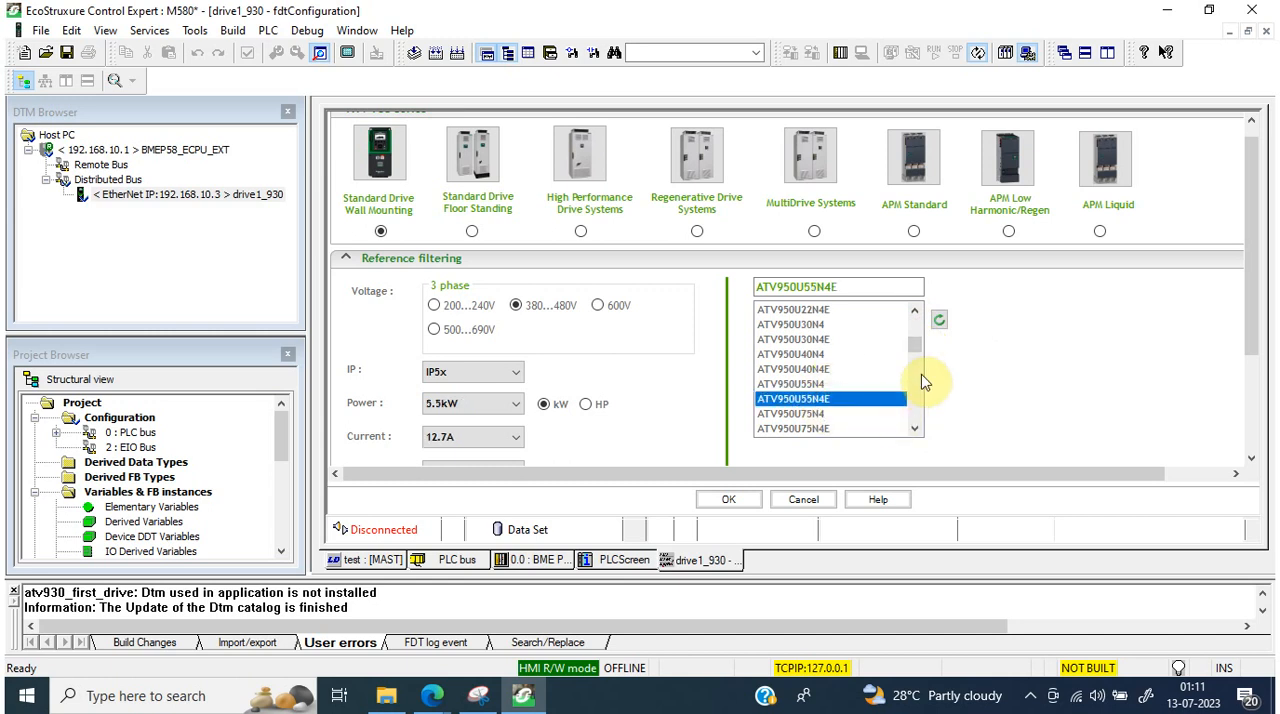
{"action": "left_click_drag", "start_coordinate": [917, 344], "coordinate": [916, 358]}
{"action": "left_click", "coordinate": [798, 371]}
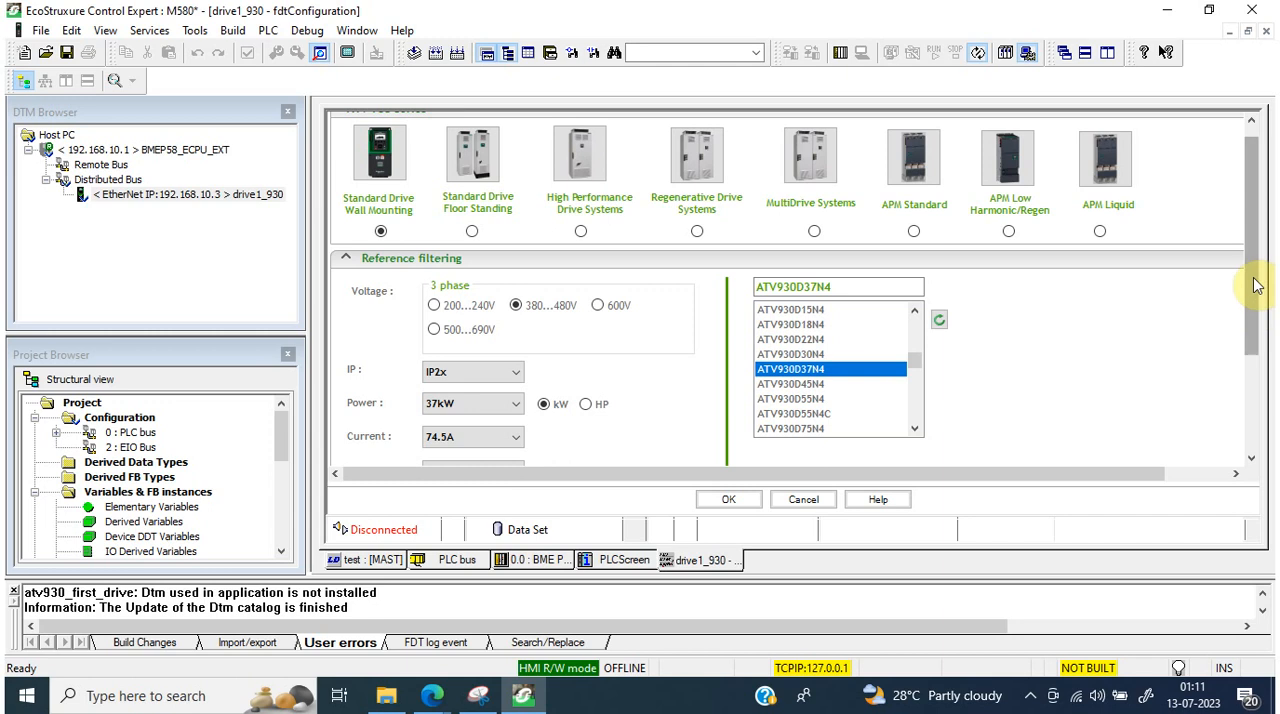
{"action": "left_click_drag", "start_coordinate": [1249, 280], "coordinate": [1251, 428]}
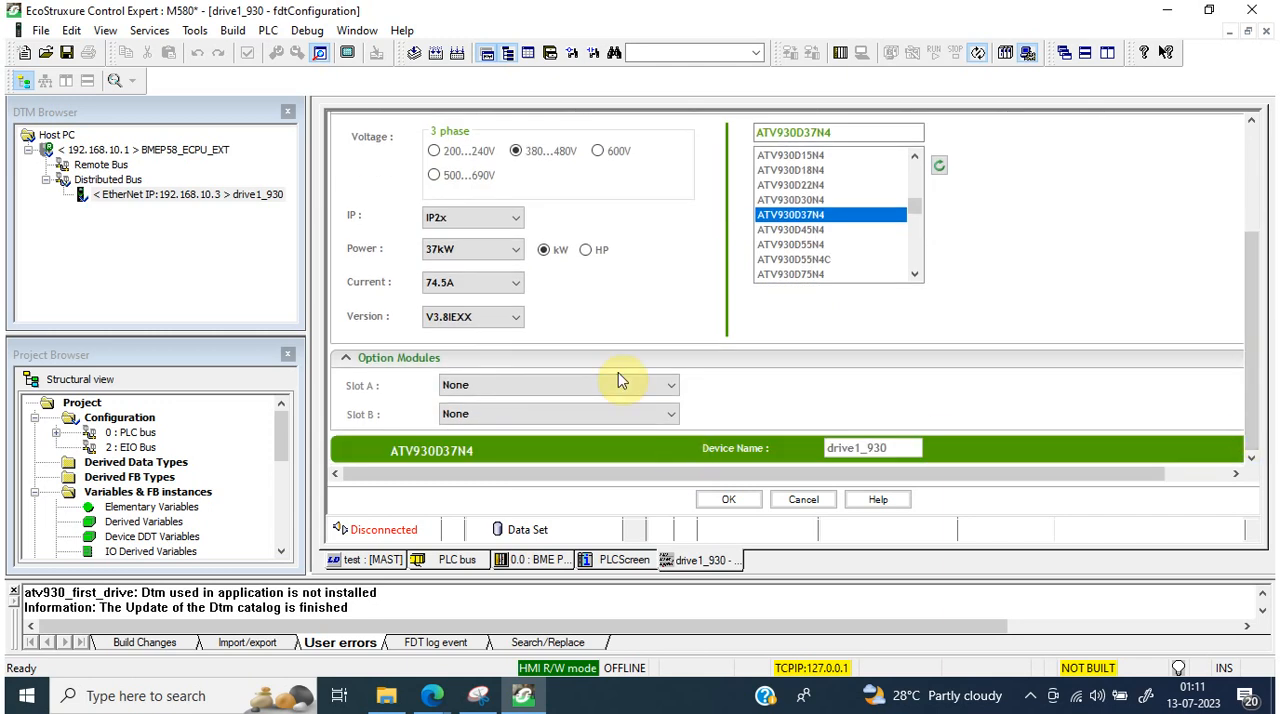
{"action": "left_click", "coordinate": [728, 500]}
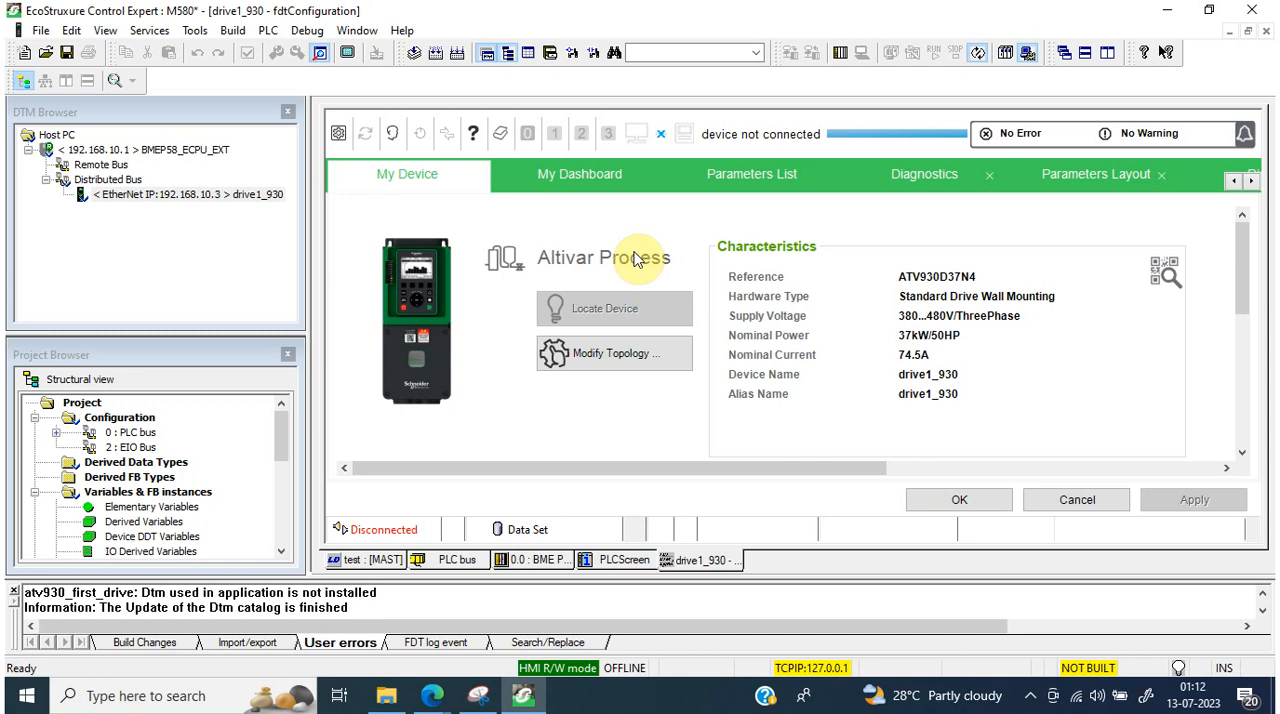
Step: View the drive's dashboard and parameters list, and open the Protocol & Drive Profiles settings of its Modbus TCP/EtherNet port
{"action": "left_click", "coordinate": [587, 173]}
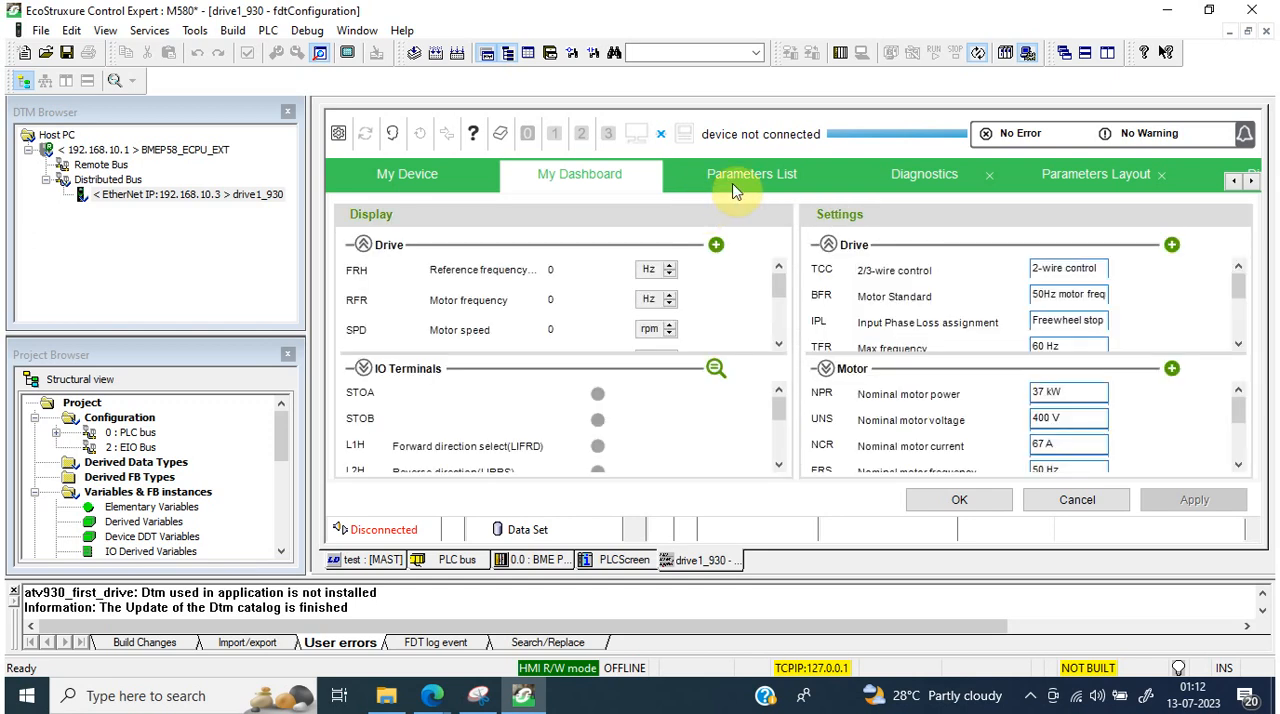
{"action": "left_click", "coordinate": [733, 182]}
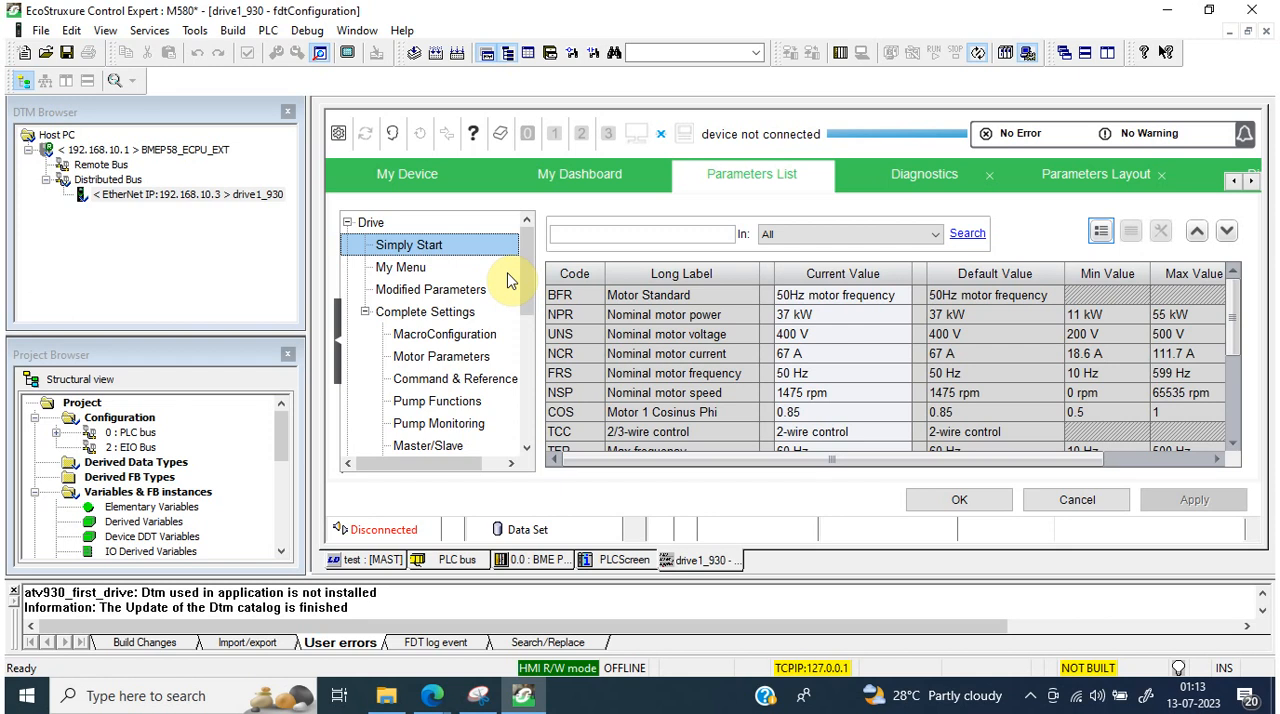
{"action": "left_click_drag", "start_coordinate": [529, 294], "coordinate": [537, 463]}
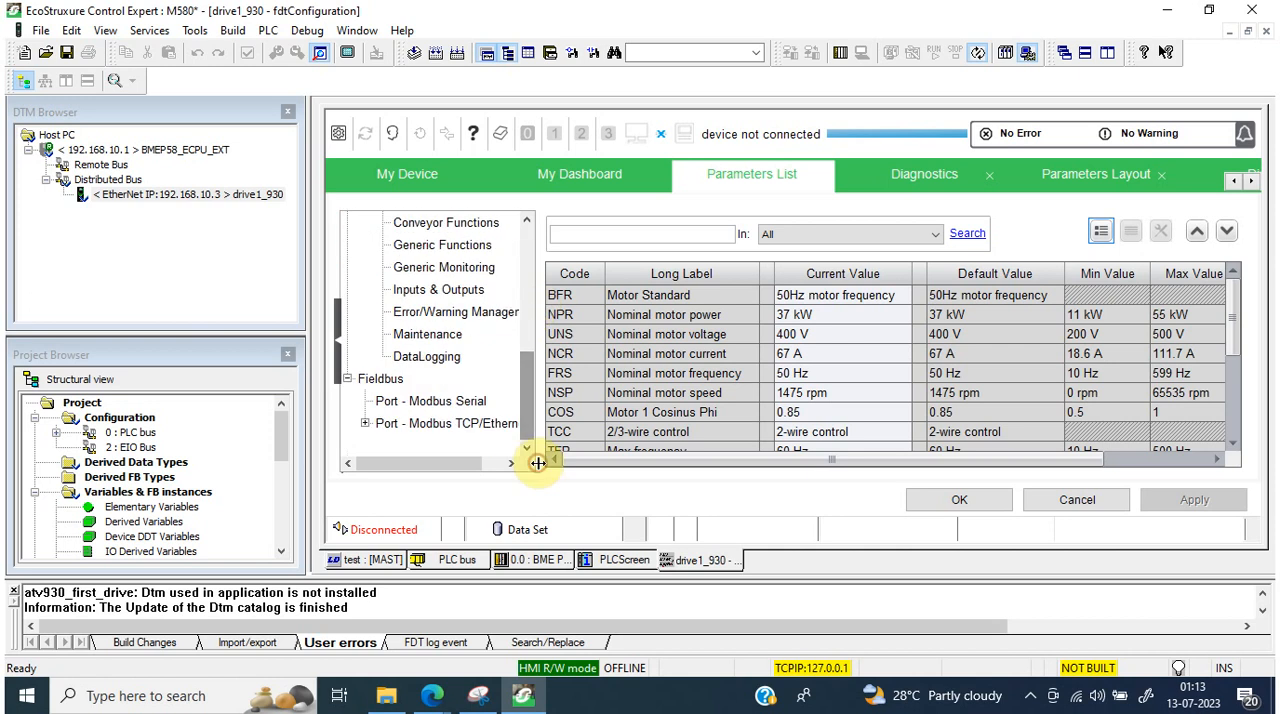
{"action": "left_click", "coordinate": [362, 425]}
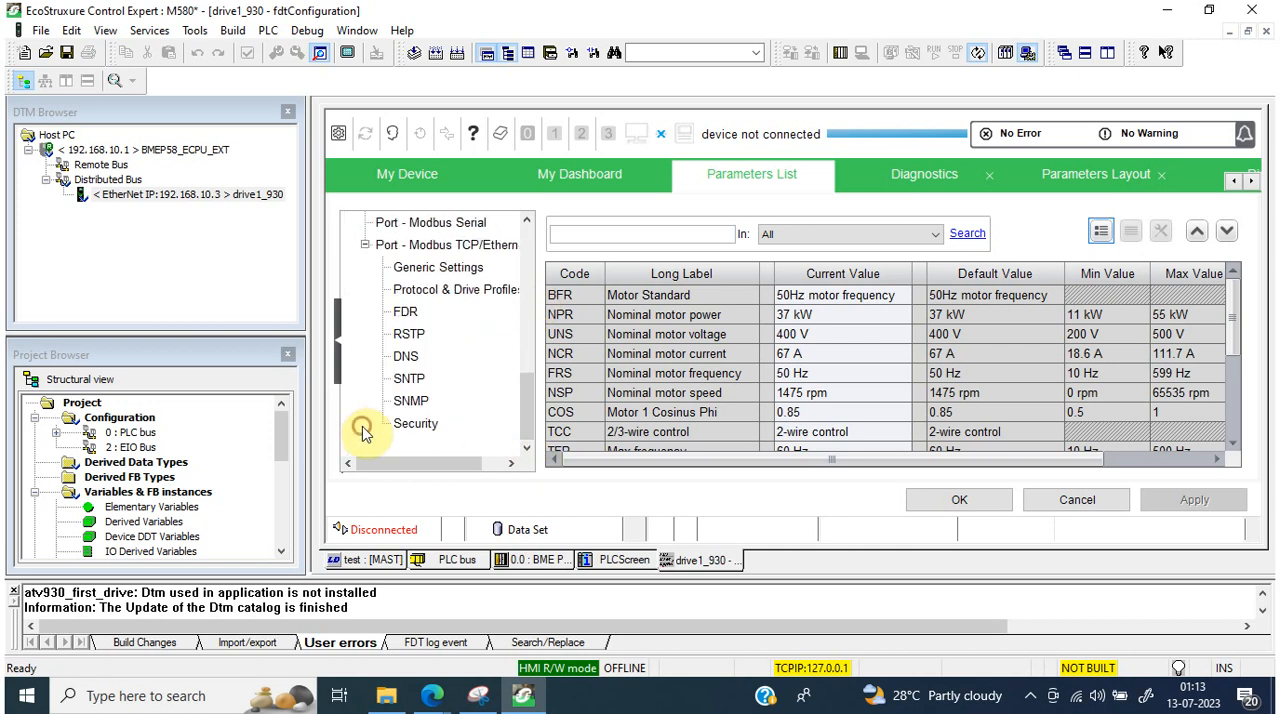
{"action": "left_click", "coordinate": [463, 287]}
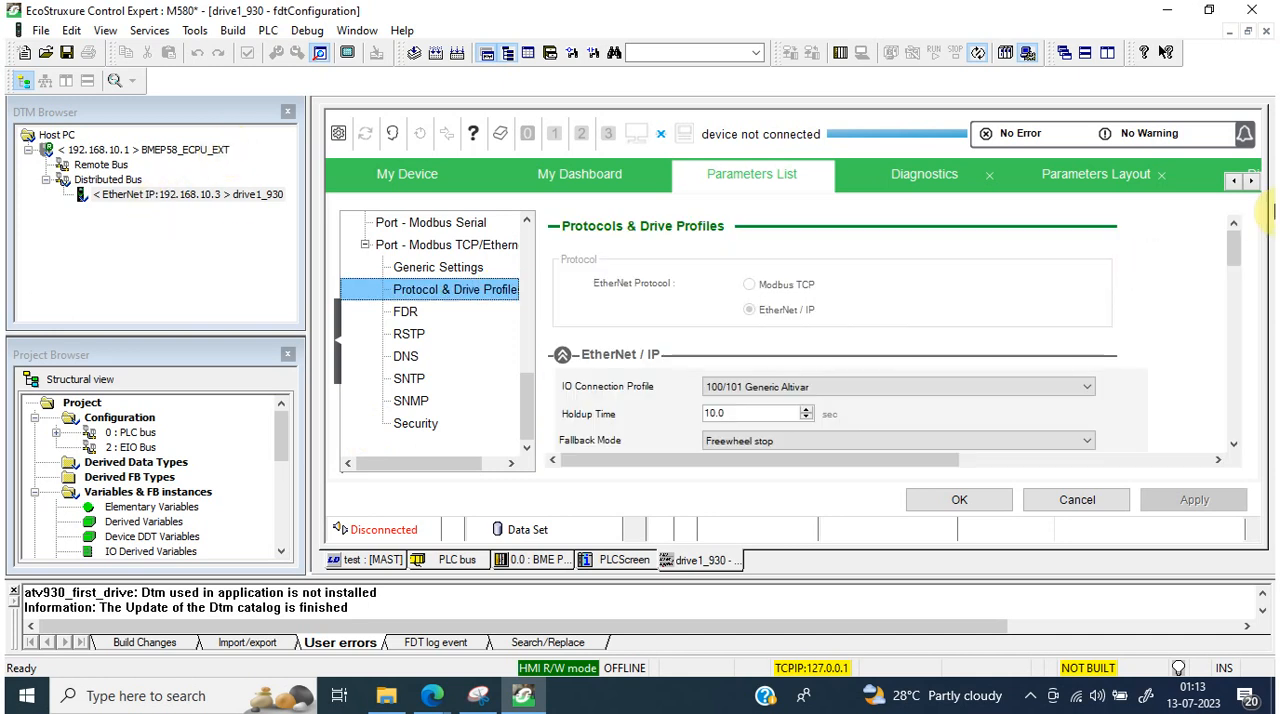
Step: Review the EtherNet/IP settings and the Drive I/O Profile channels, and accept the drive1_930 configuration
{"action": "left_click_drag", "start_coordinate": [1233, 249], "coordinate": [1240, 337]}
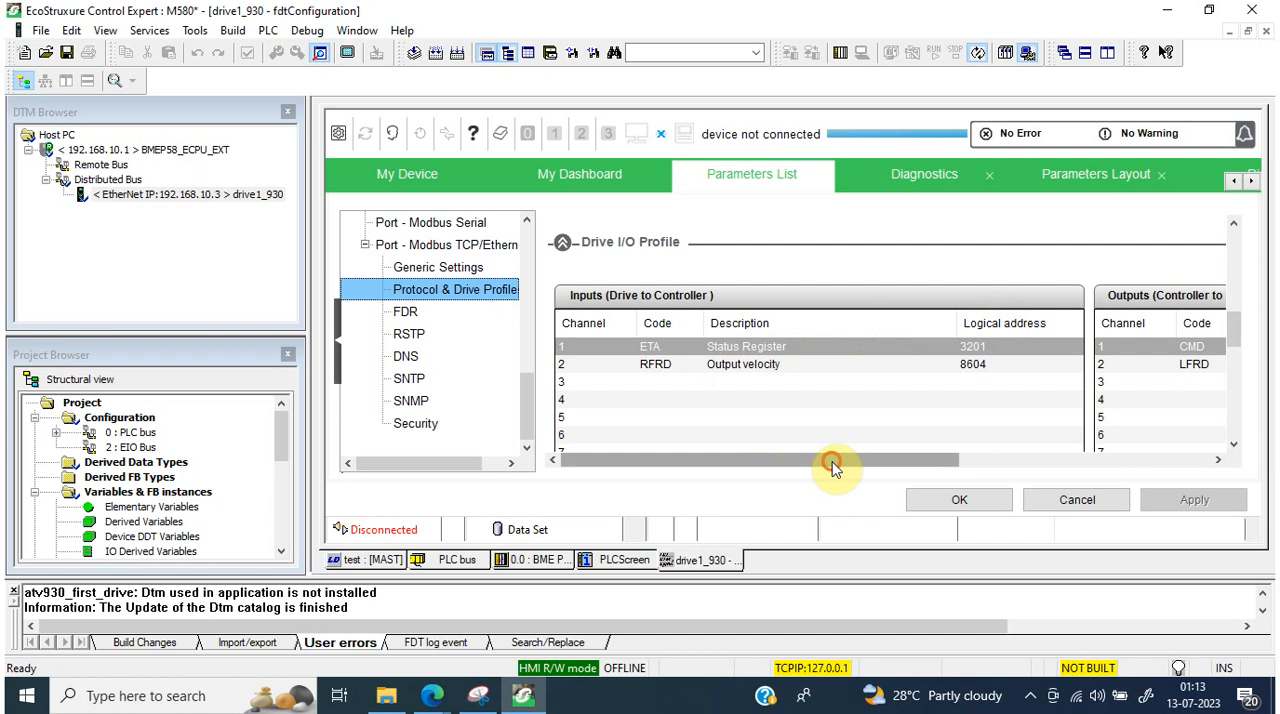
{"action": "left_click_drag", "start_coordinate": [831, 463], "coordinate": [737, 437]}
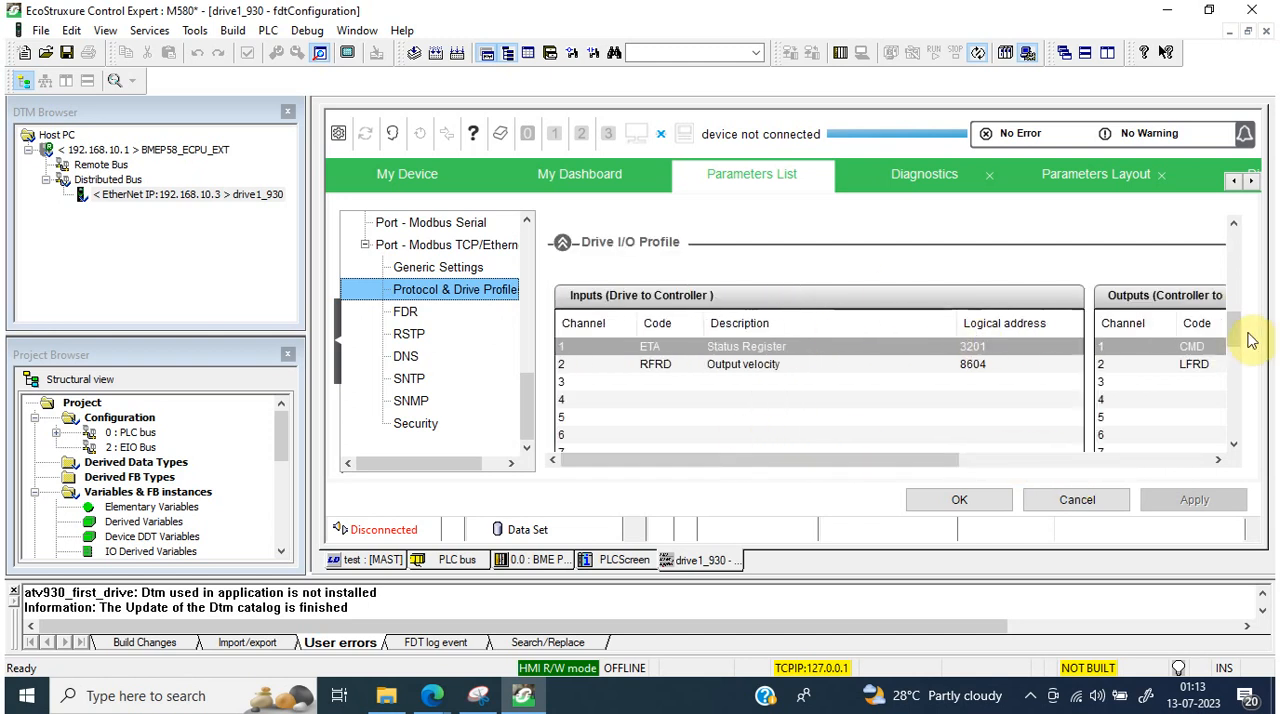
{"action": "left_click_drag", "start_coordinate": [1238, 330], "coordinate": [1232, 230]}
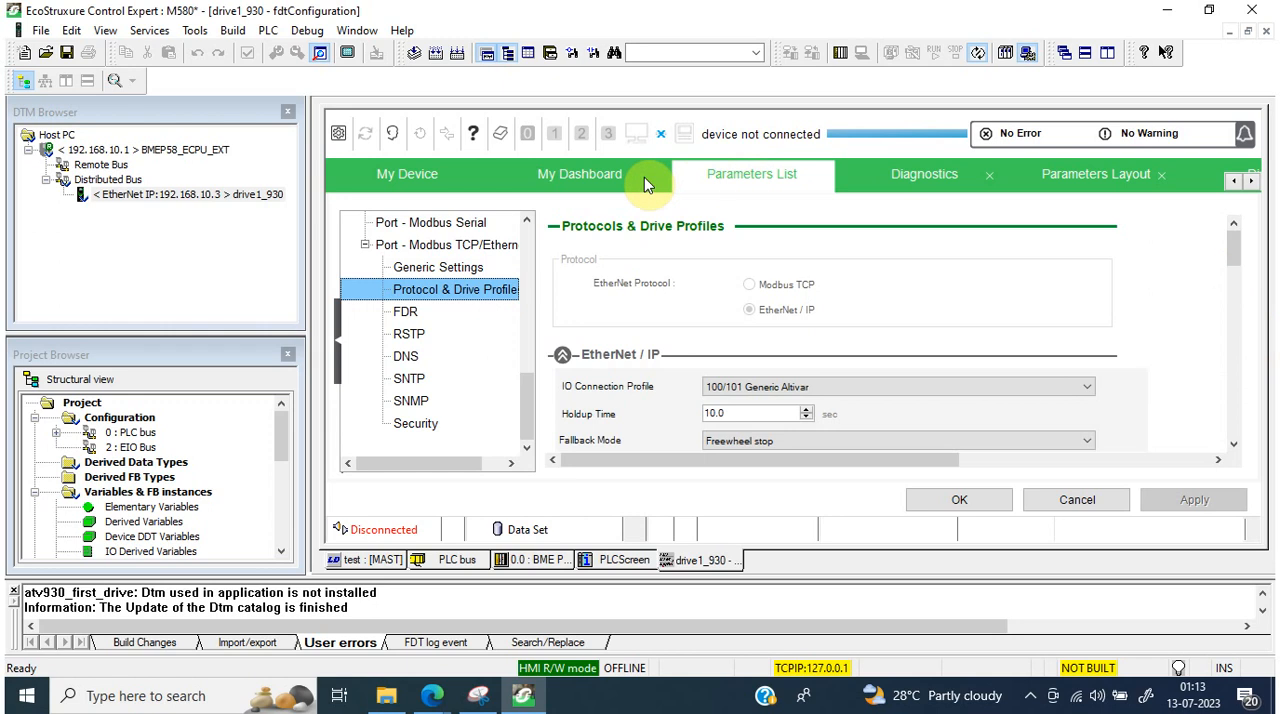
{"action": "left_click", "coordinate": [955, 497]}
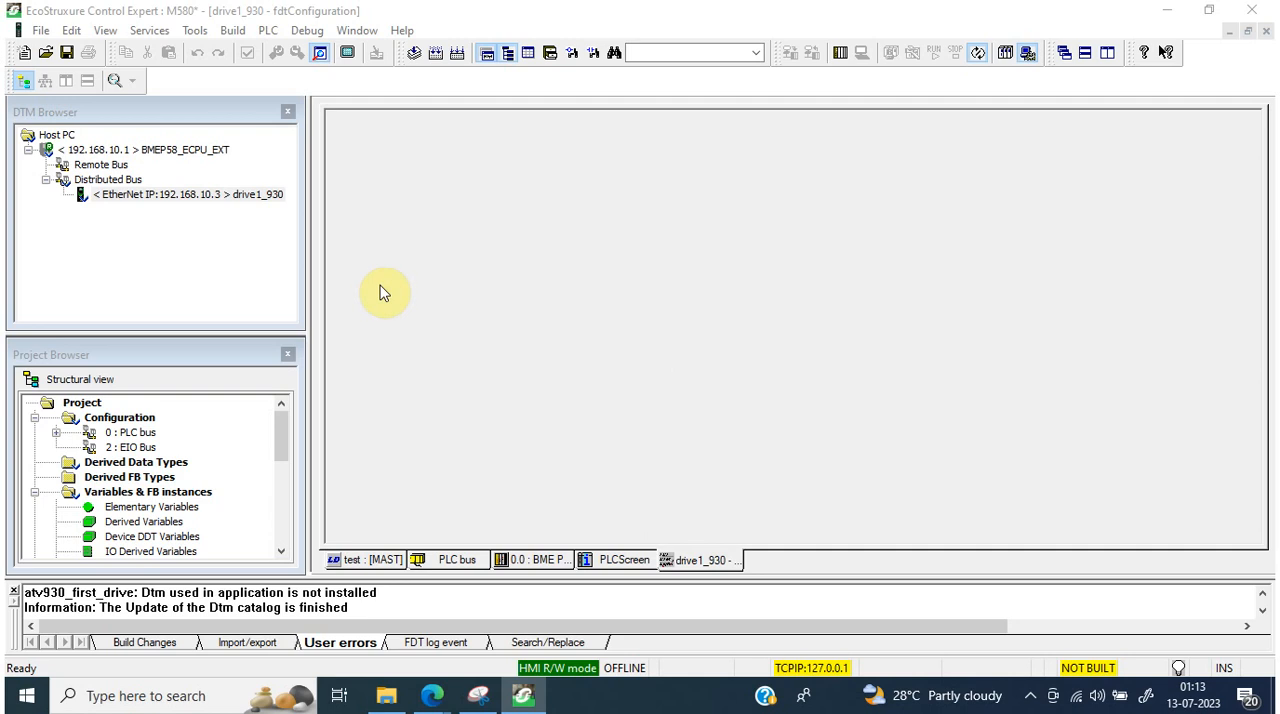
Step: Open the BMEP58_ECPU_EXT configuration and check the properties, variable name and address setting of drive1_930 in the Device List
{"action": "double_click", "coordinate": [140, 152]}
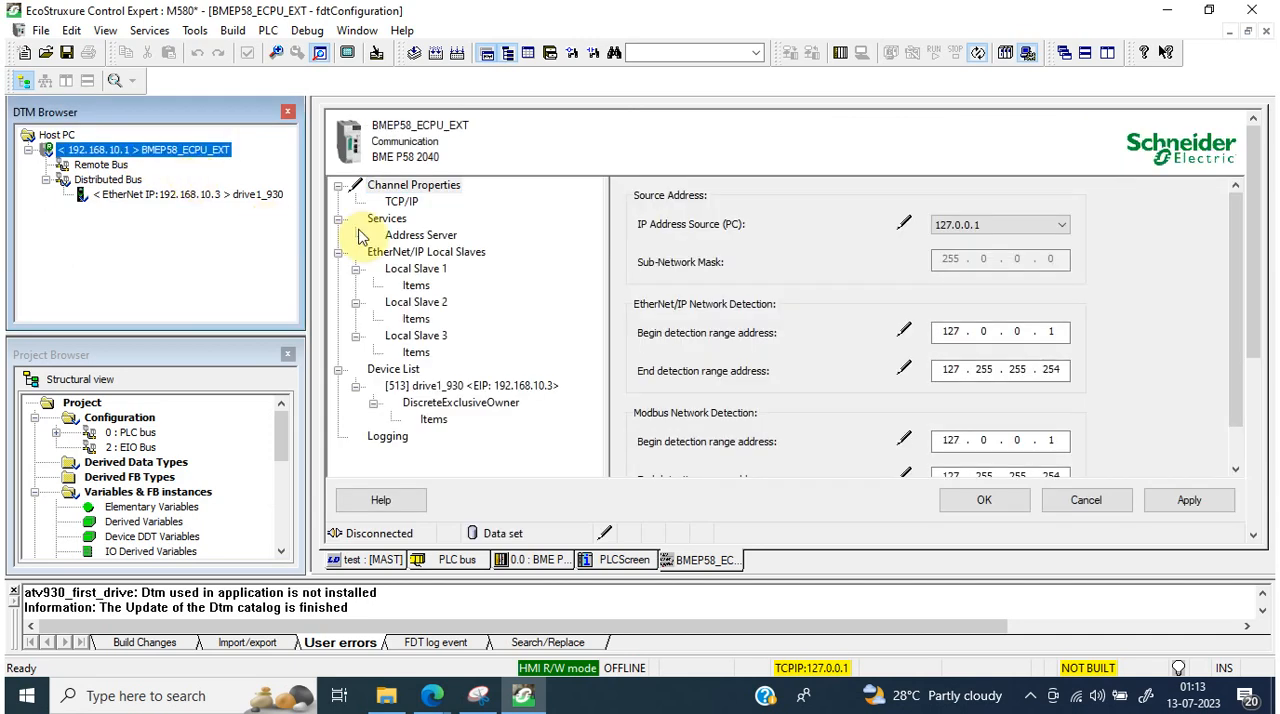
{"action": "left_click", "coordinate": [512, 390]}
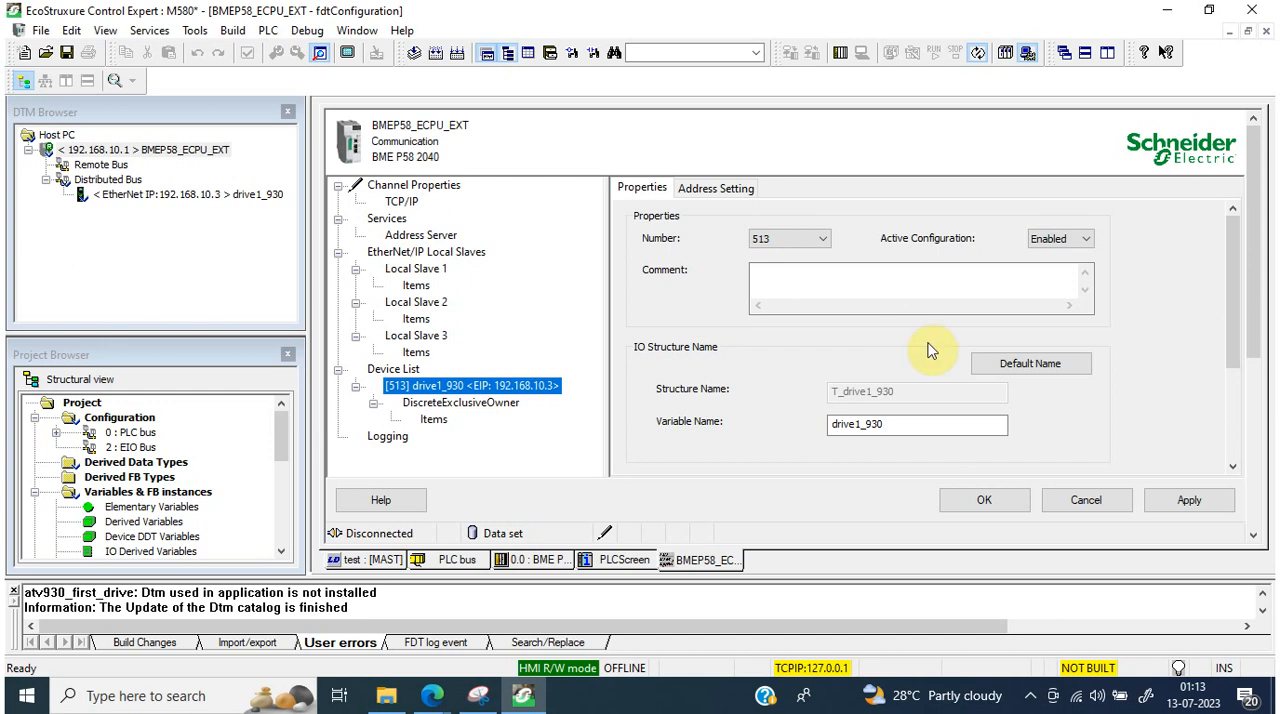
{"action": "left_click", "coordinate": [898, 423]}
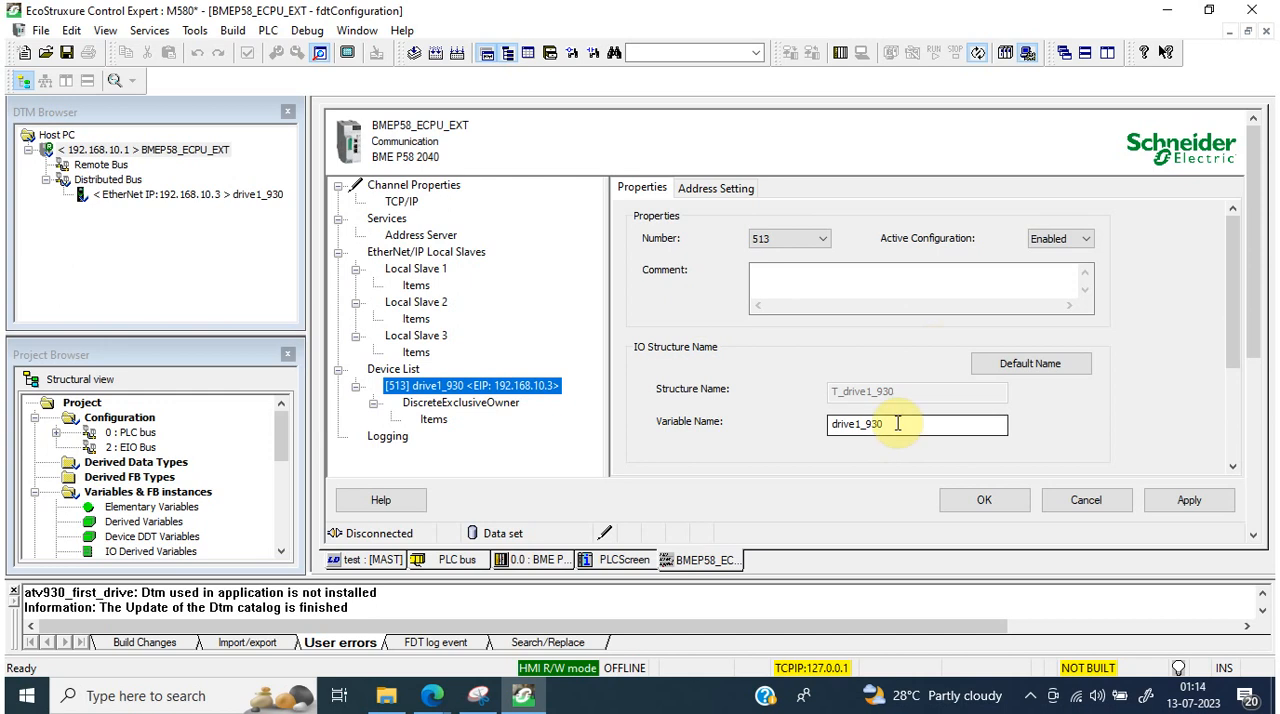
{"action": "left_click", "coordinate": [728, 190]}
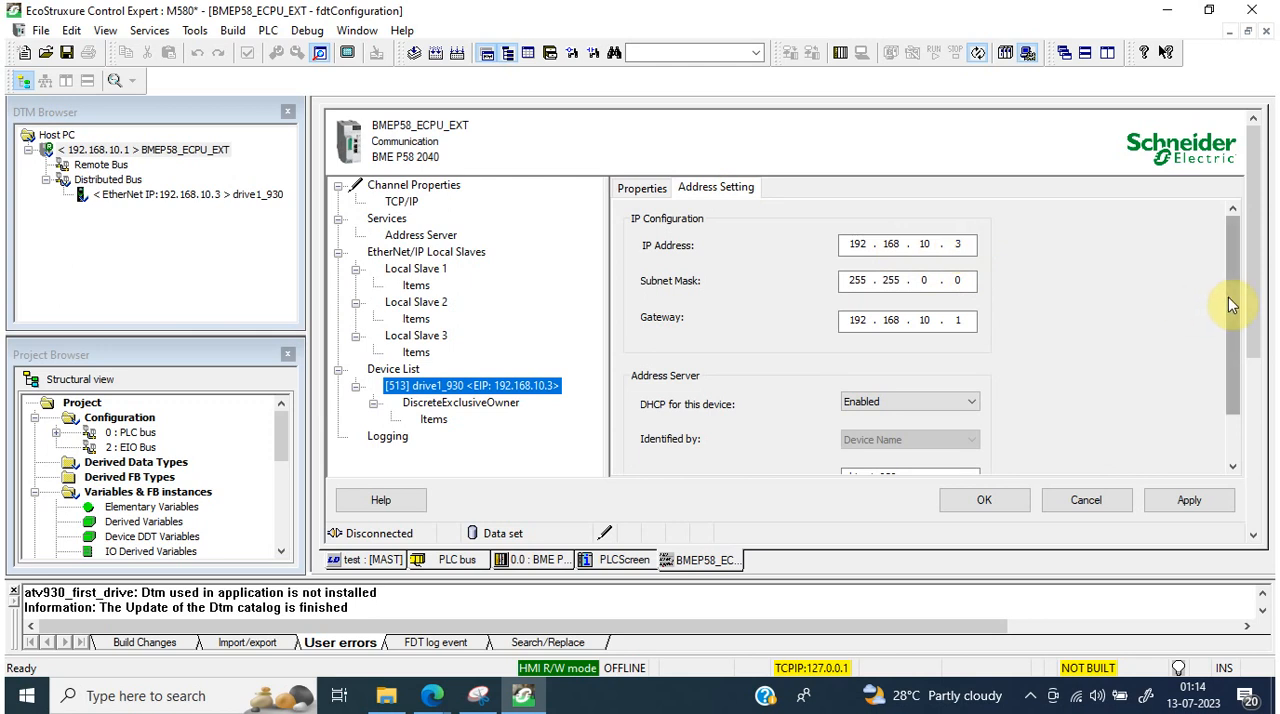
{"action": "left_click_drag", "start_coordinate": [1232, 302], "coordinate": [1239, 227]}
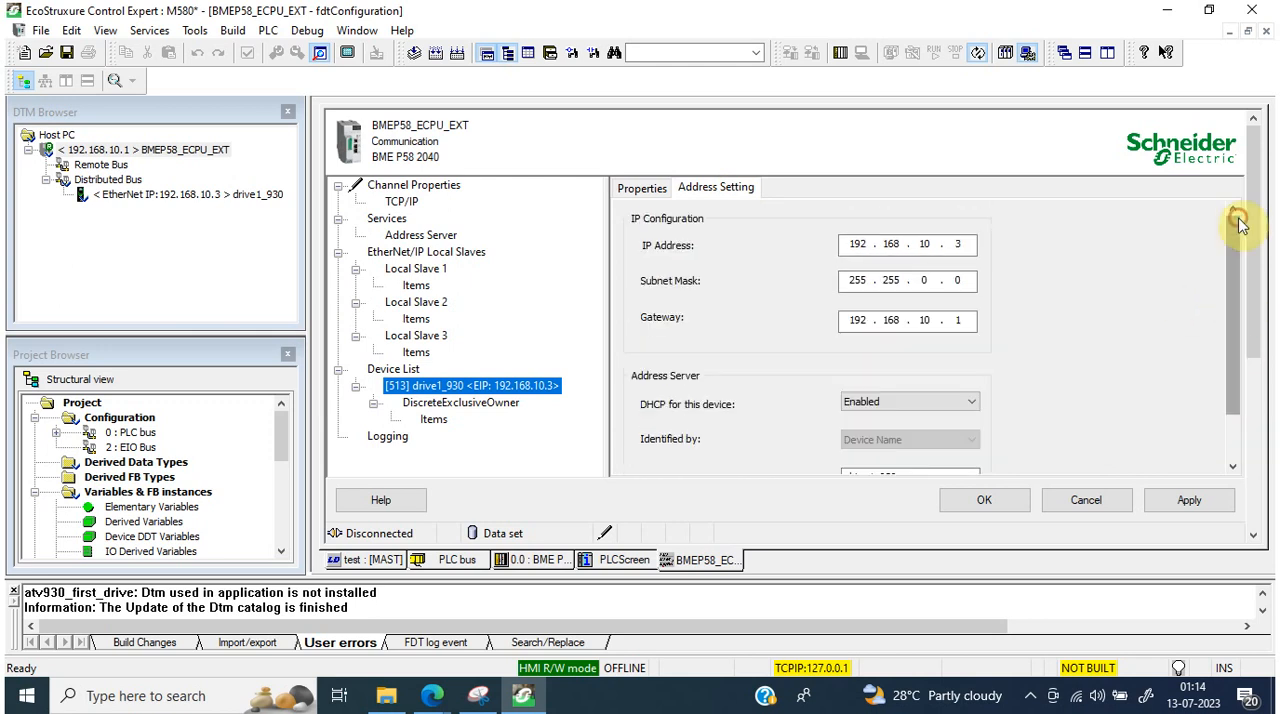
Step: Review the input and output items of drive1_930's DiscreteExclusiveOwner connection and accept the BMEP58_ECPU_EXT configuration
{"action": "left_click", "coordinate": [430, 420]}
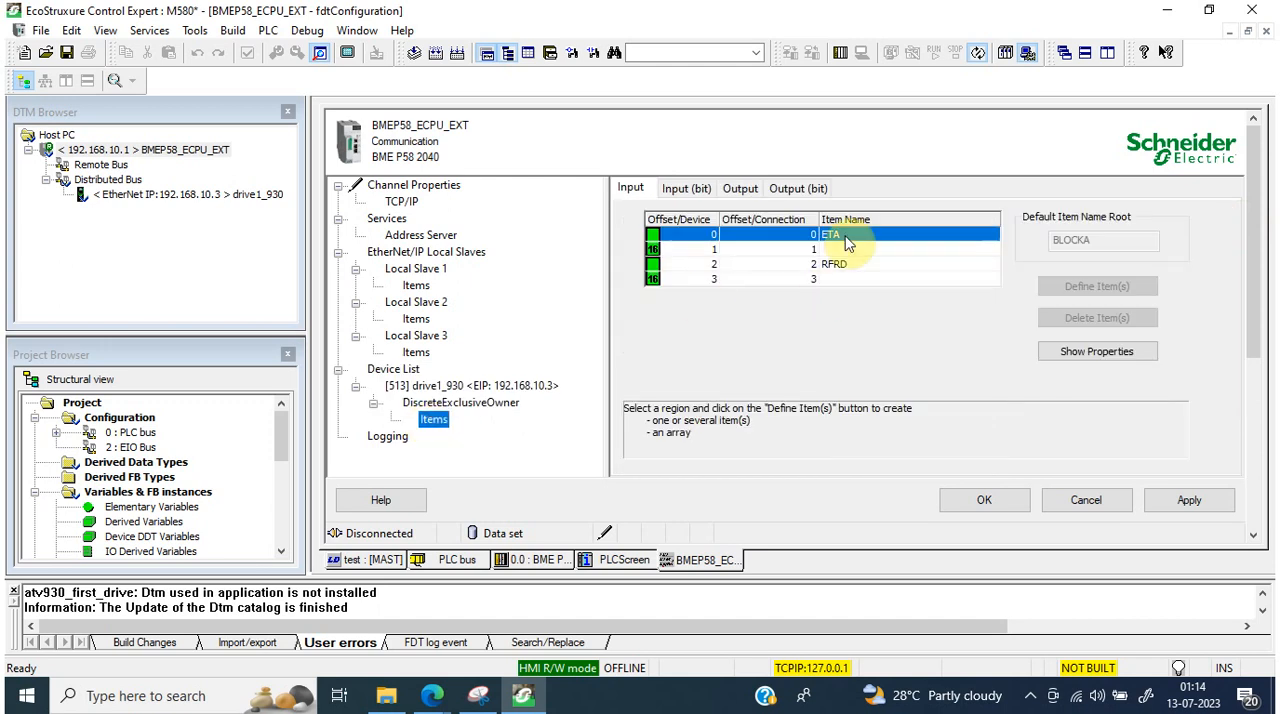
{"action": "left_click", "coordinate": [846, 240]}
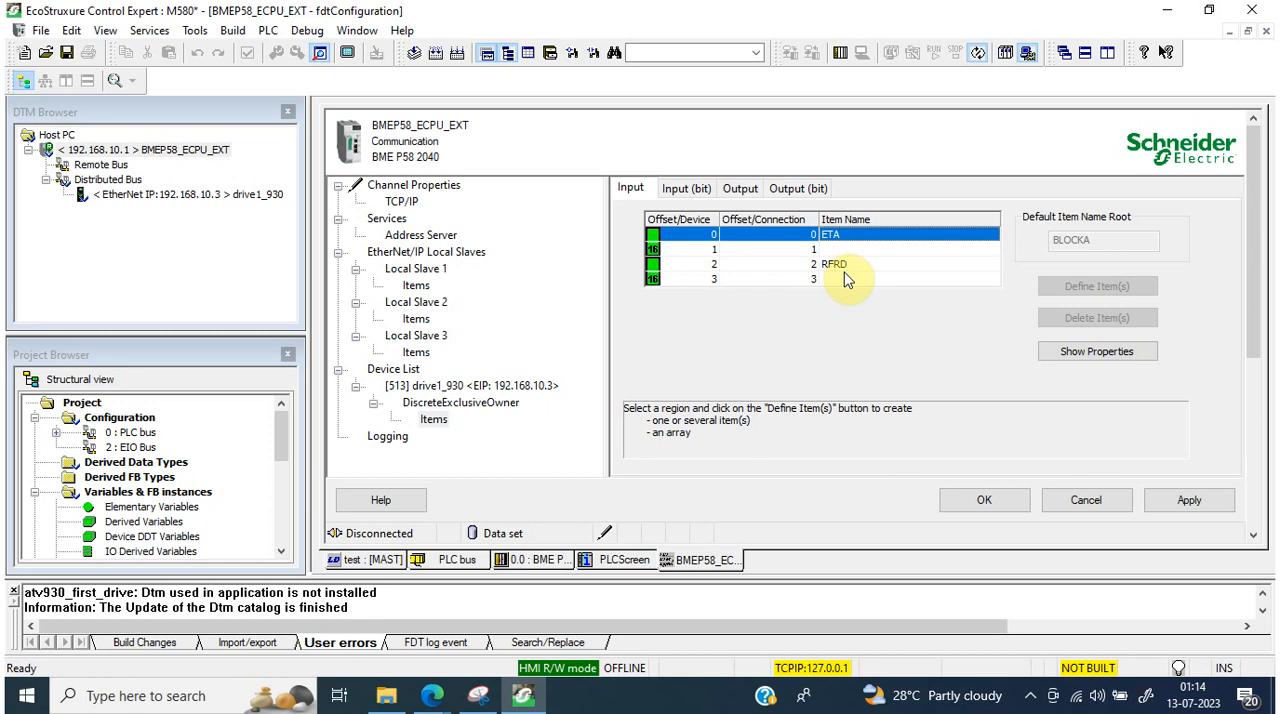
{"action": "left_click", "coordinate": [846, 266]}
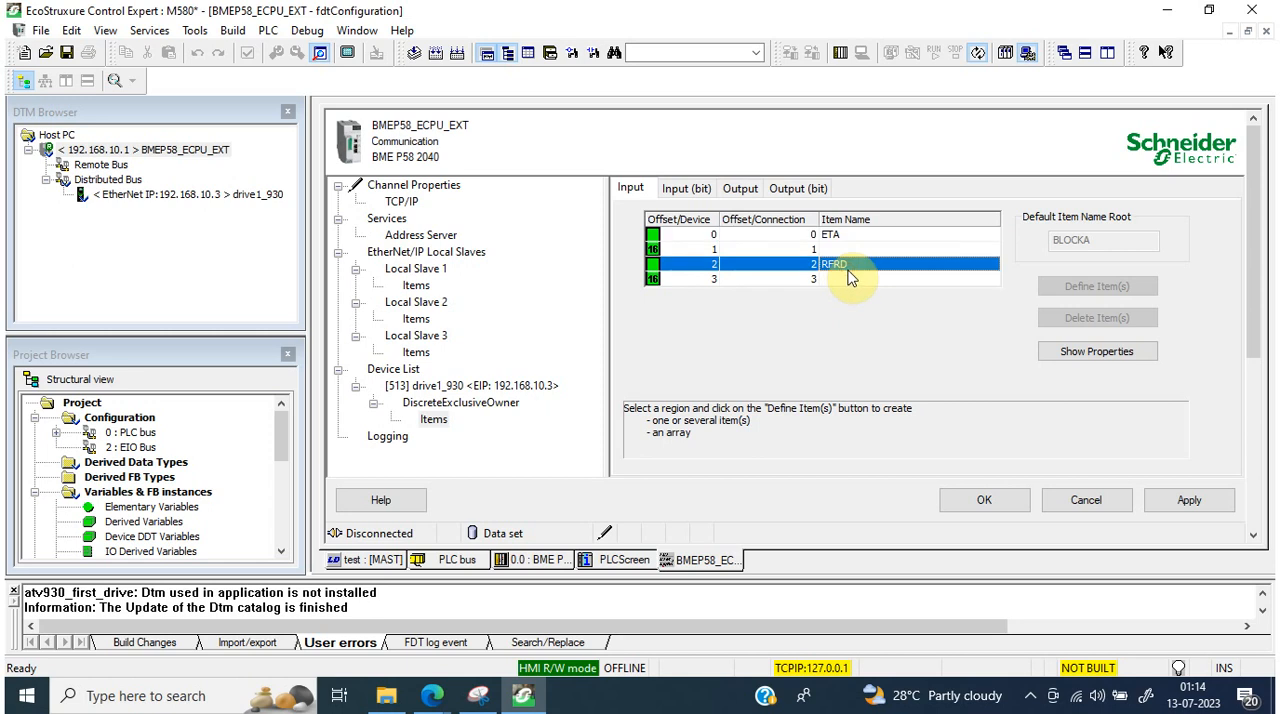
{"action": "left_click", "coordinate": [740, 188]}
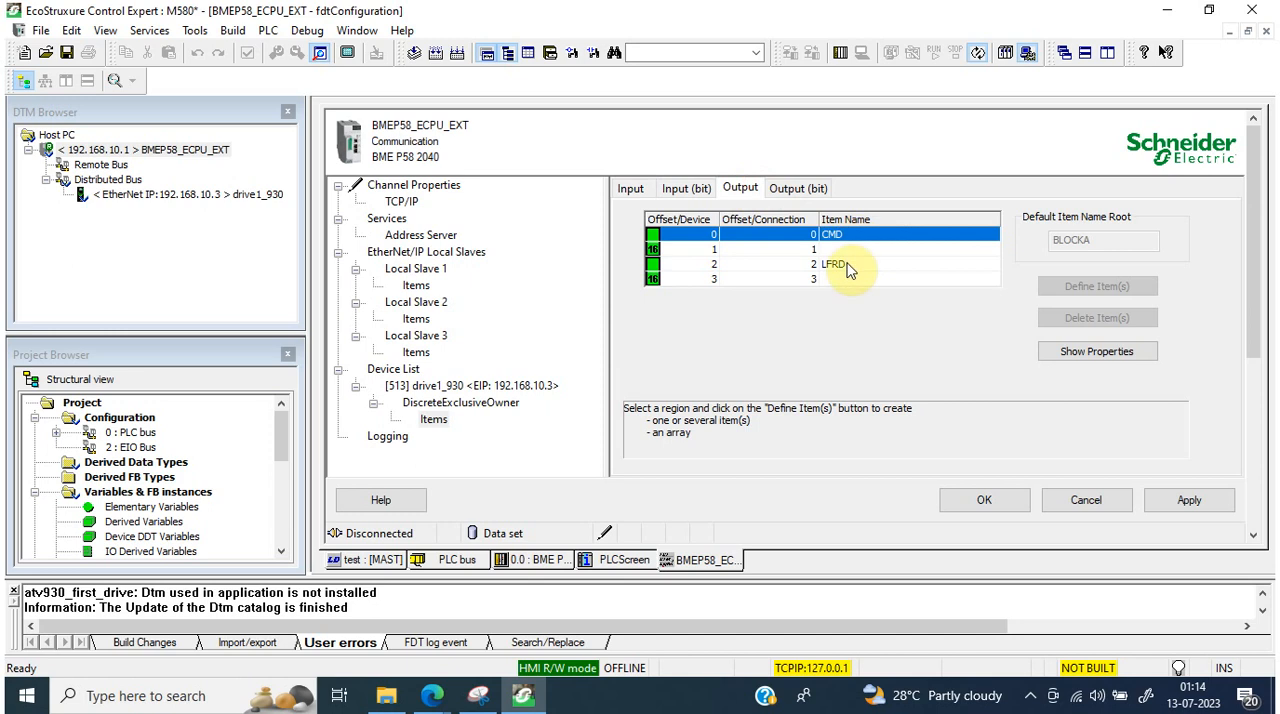
{"action": "left_click", "coordinate": [988, 505]}
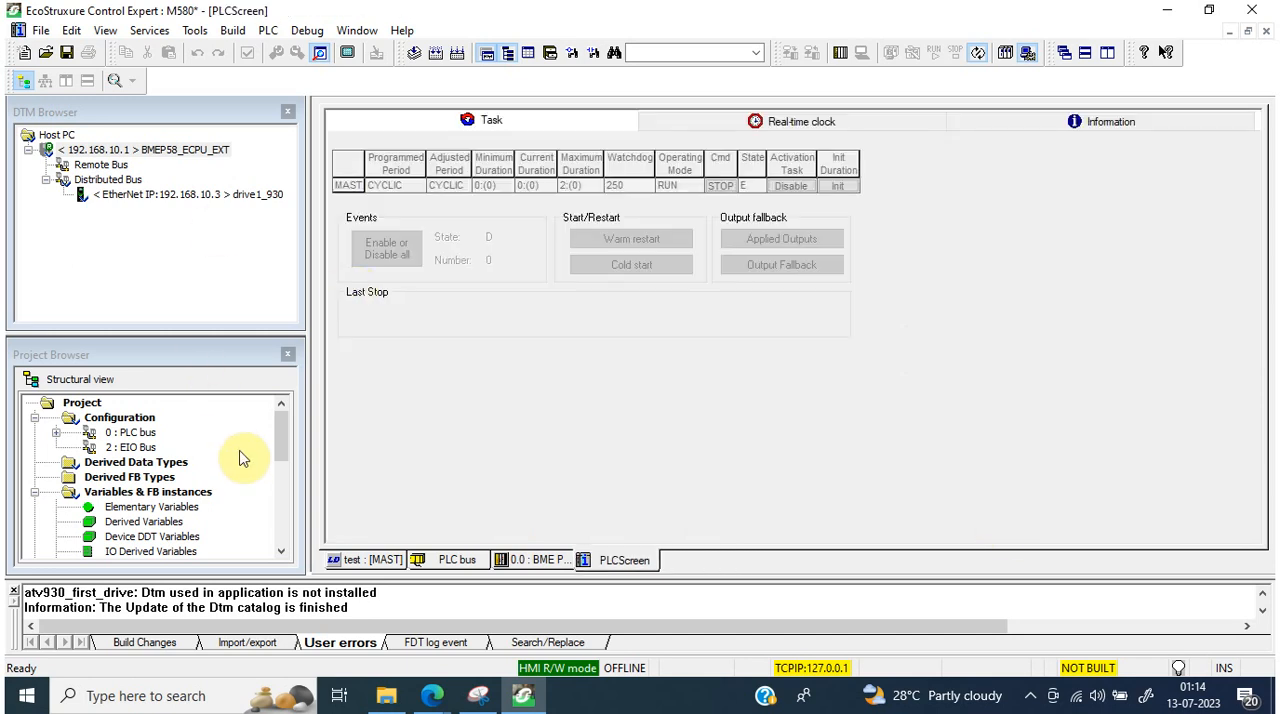
Step: Open the project's elementary variables in the Data Editor and filter the list to show only Device DDT variables
{"action": "left_click", "coordinate": [278, 440]}
{"action": "left_click_drag", "start_coordinate": [278, 440], "coordinate": [279, 470]}
{"action": "double_click", "coordinate": [160, 417]}
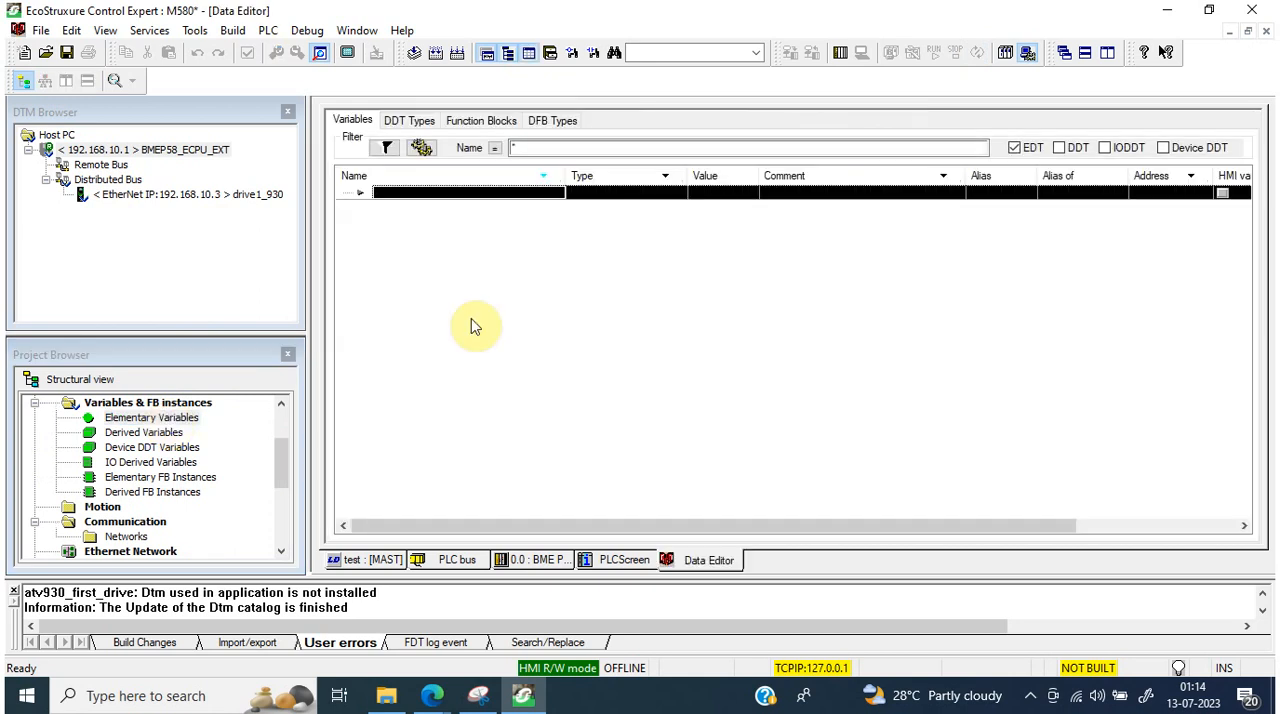
{"action": "left_click", "coordinate": [1058, 149]}
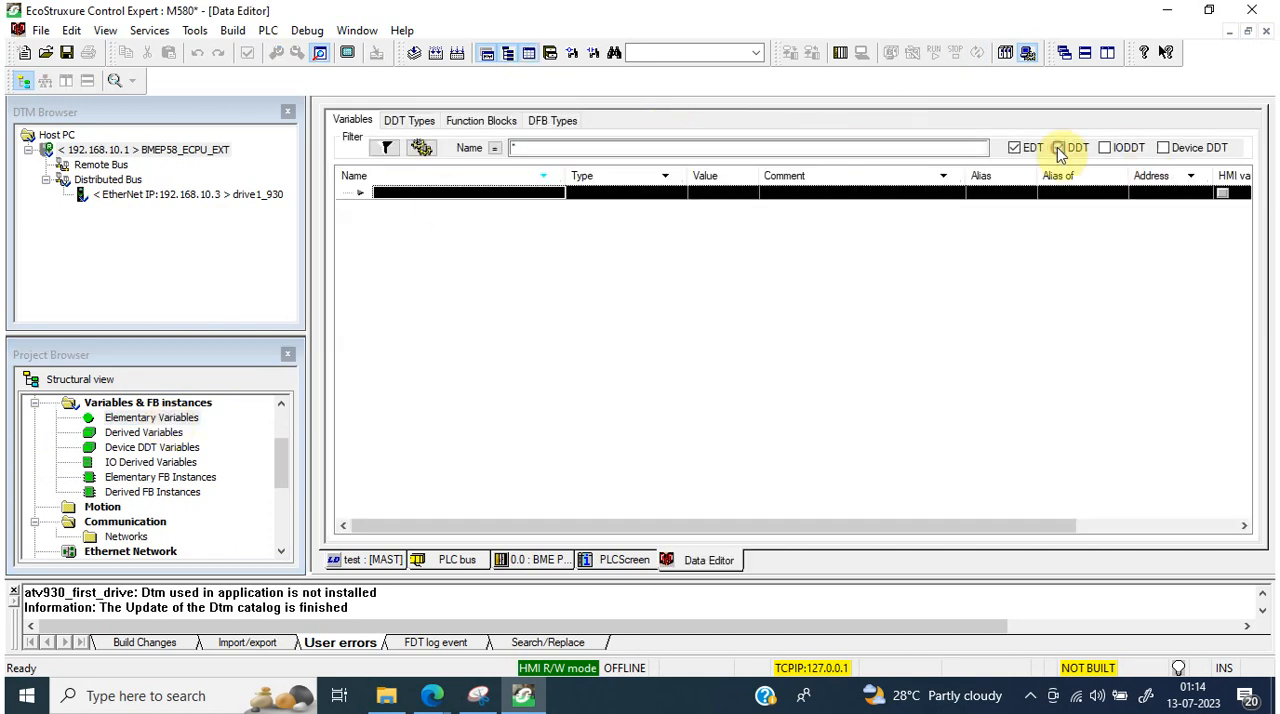
{"action": "left_click", "coordinate": [1014, 149]}
{"action": "left_click", "coordinate": [1060, 149]}
{"action": "left_click", "coordinate": [1104, 149]}
{"action": "left_click", "coordinate": [1104, 149]}
{"action": "left_click", "coordinate": [1164, 148]}
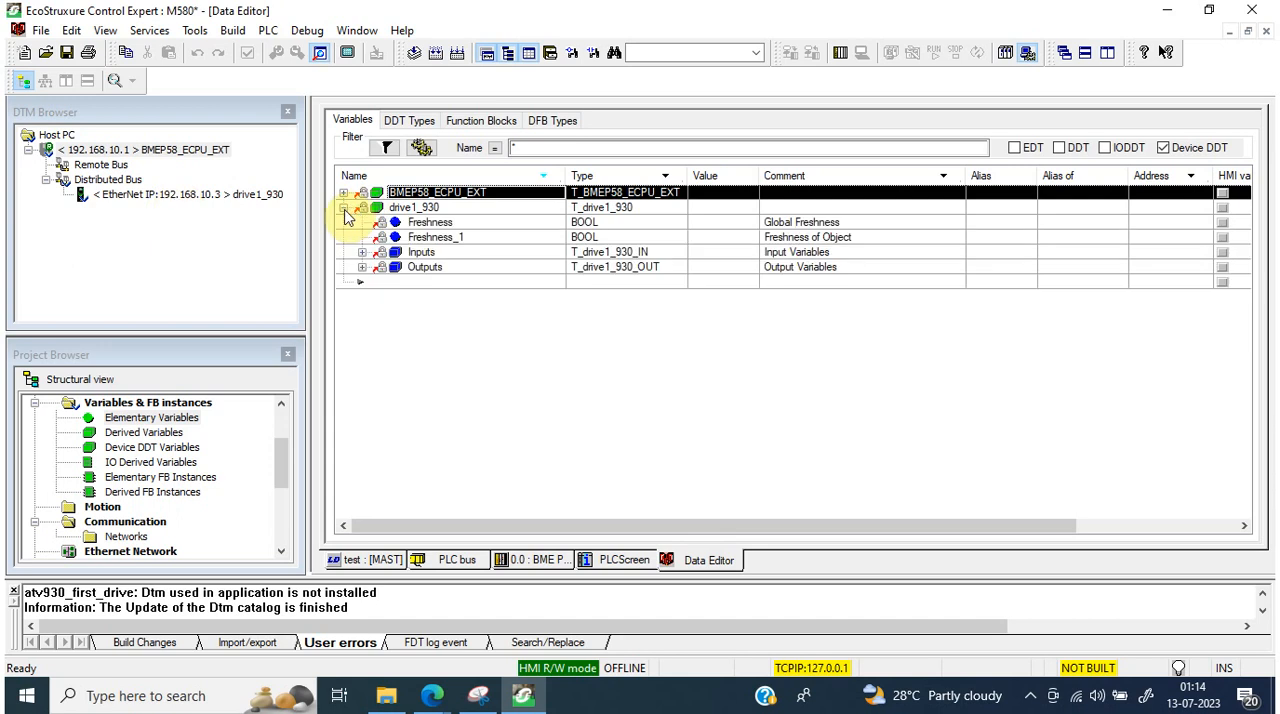
Step: Expand the drive1_930 variable and examine its Freshness bits and its ETA and RFRD input variables
{"action": "left_click", "coordinate": [716, 229]}
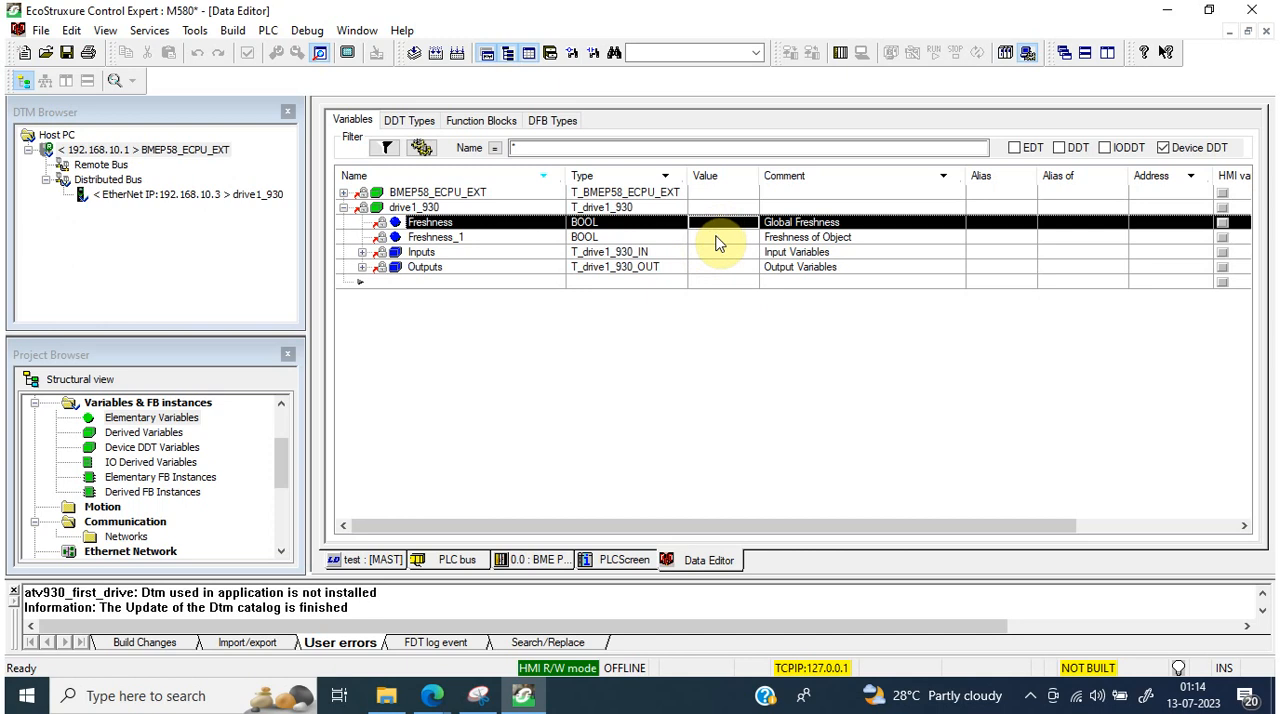
{"action": "left_click", "coordinate": [716, 244]}
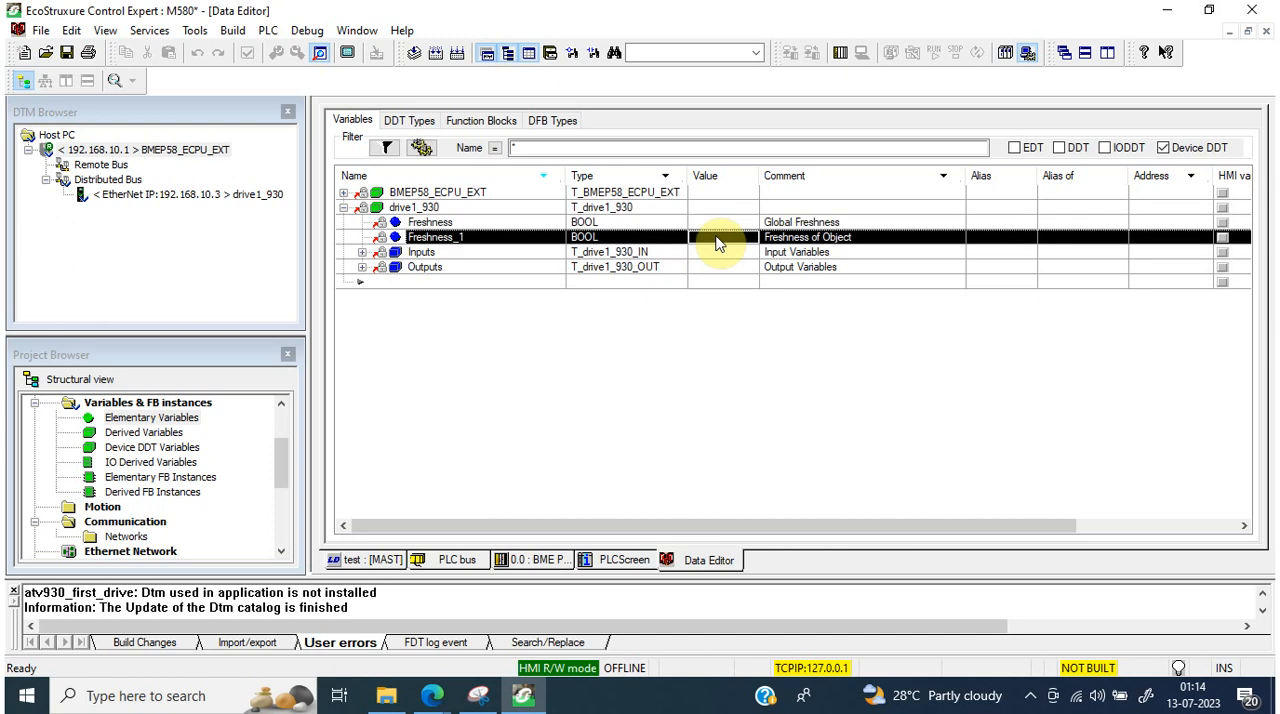
{"action": "left_click", "coordinate": [363, 253]}
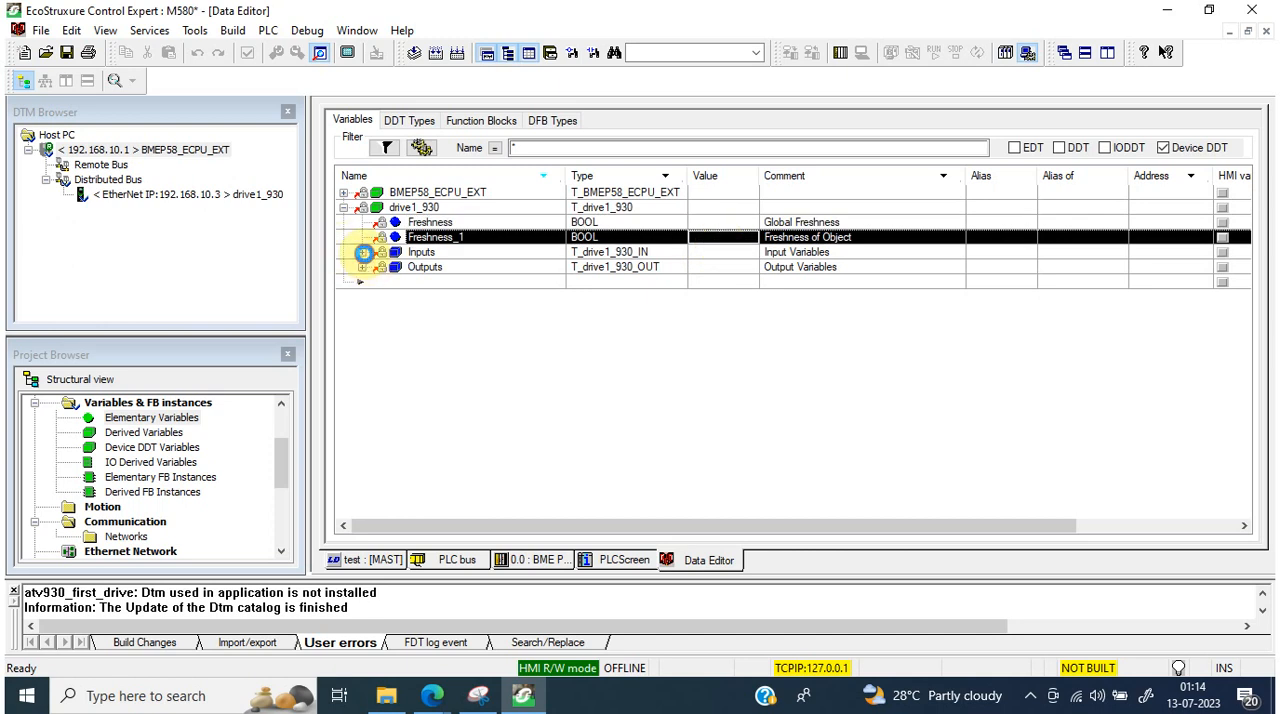
{"action": "left_click", "coordinate": [418, 268]}
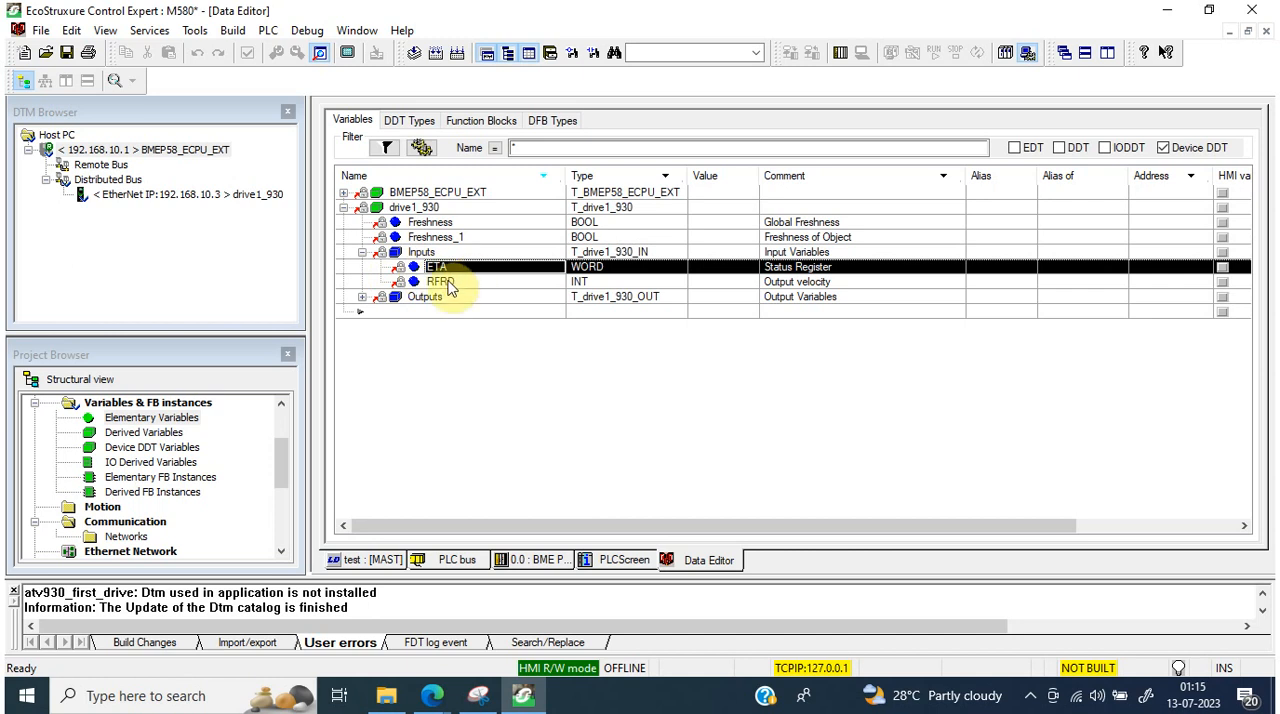
{"action": "left_click", "coordinate": [445, 284]}
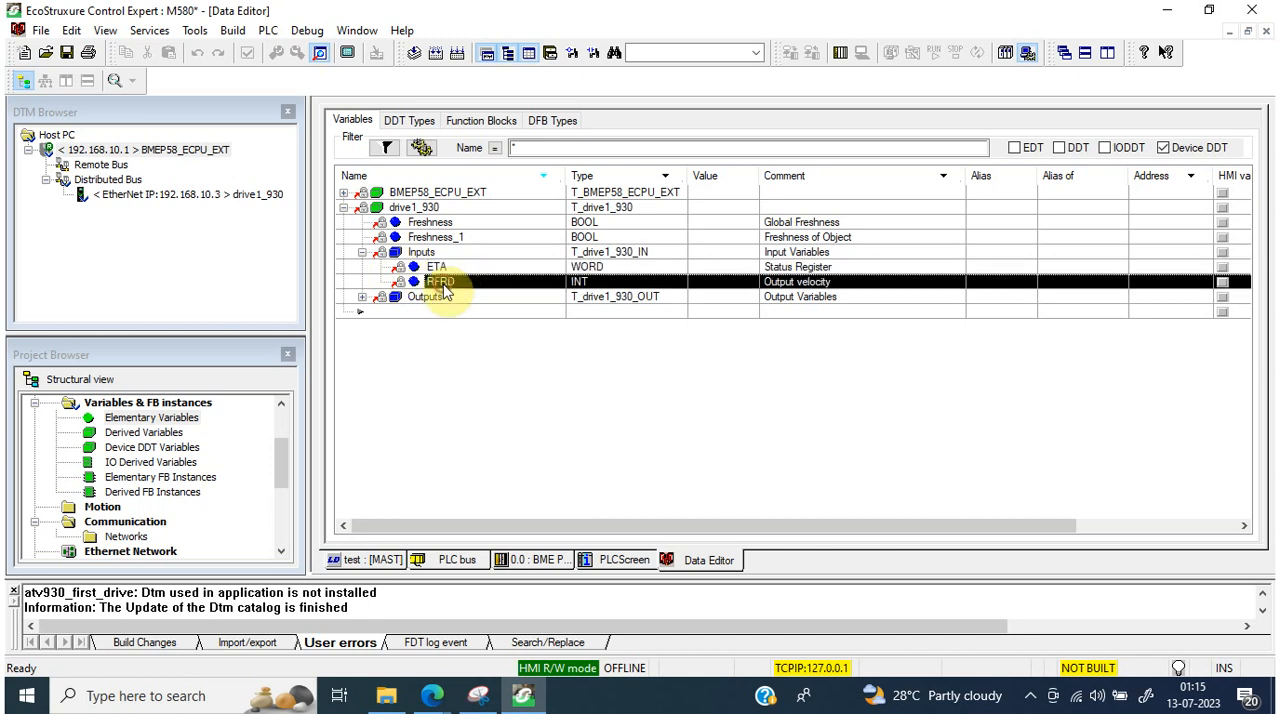
Step: Expand drive1_930's Outputs and examine the ETA status register and CMD command register rows
{"action": "left_click", "coordinate": [362, 297]}
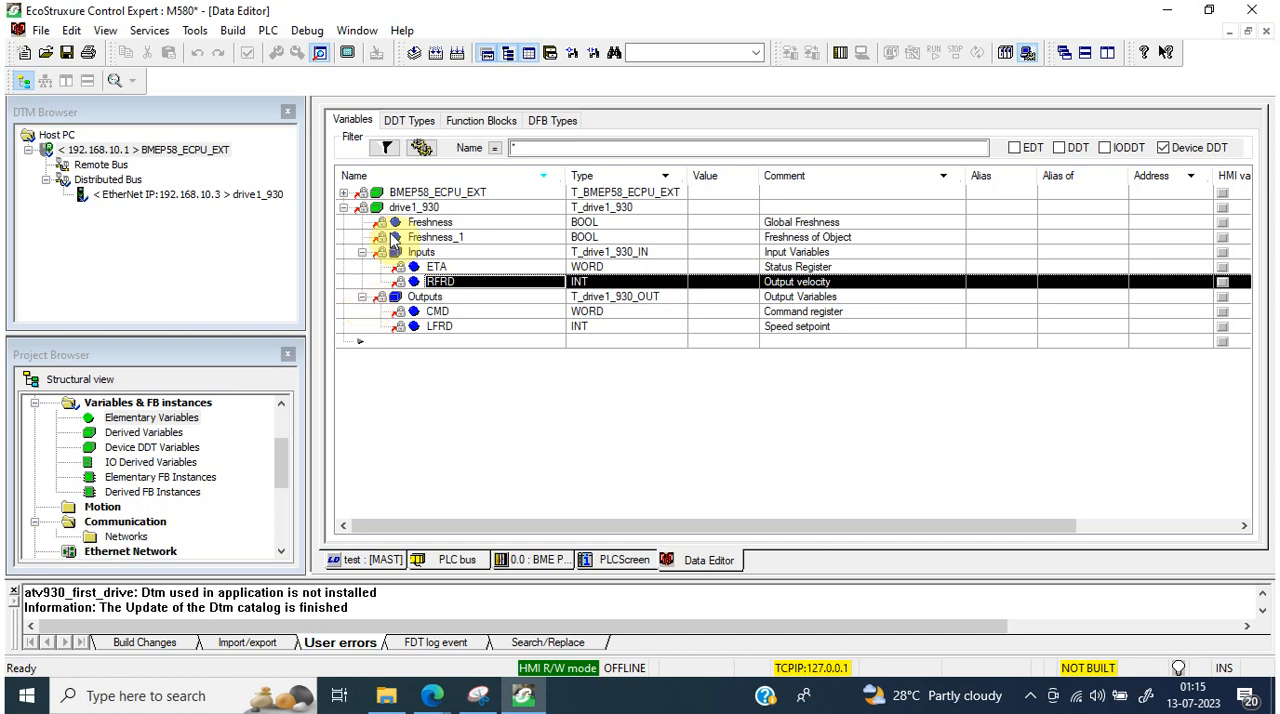
{"action": "left_click", "coordinate": [713, 267]}
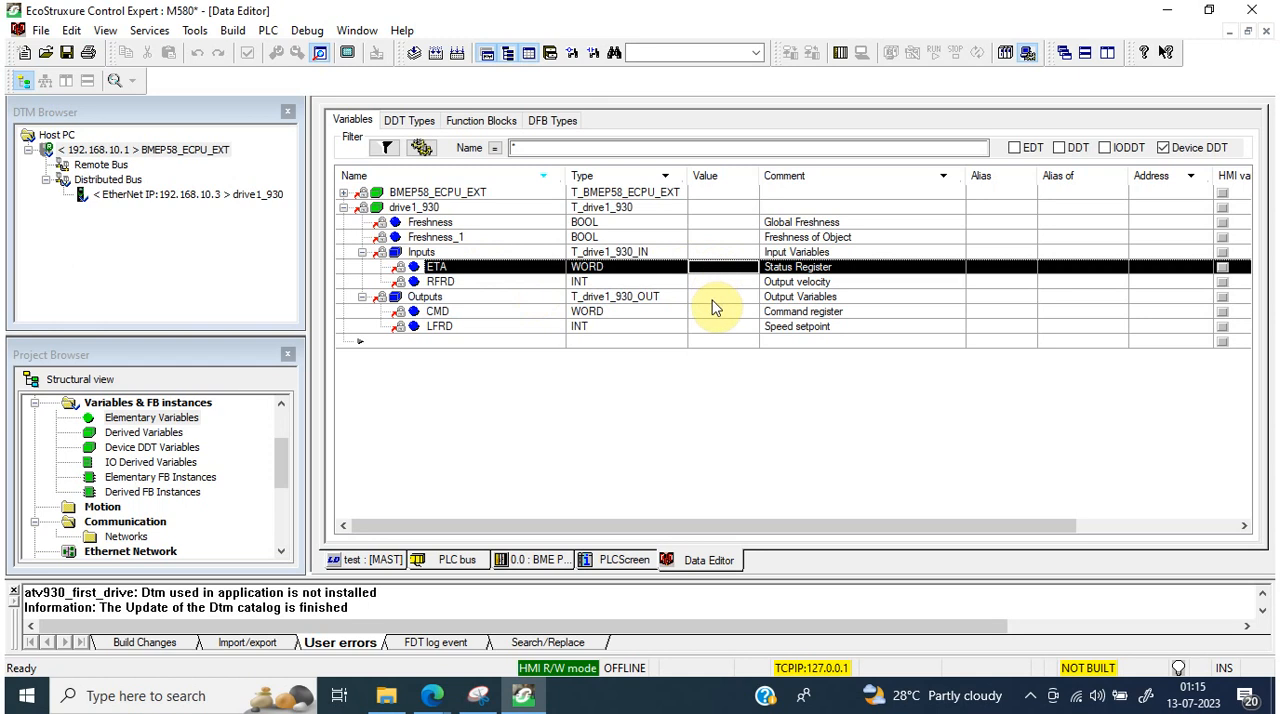
{"action": "left_click", "coordinate": [718, 297]}
{"action": "left_click", "coordinate": [718, 312]}
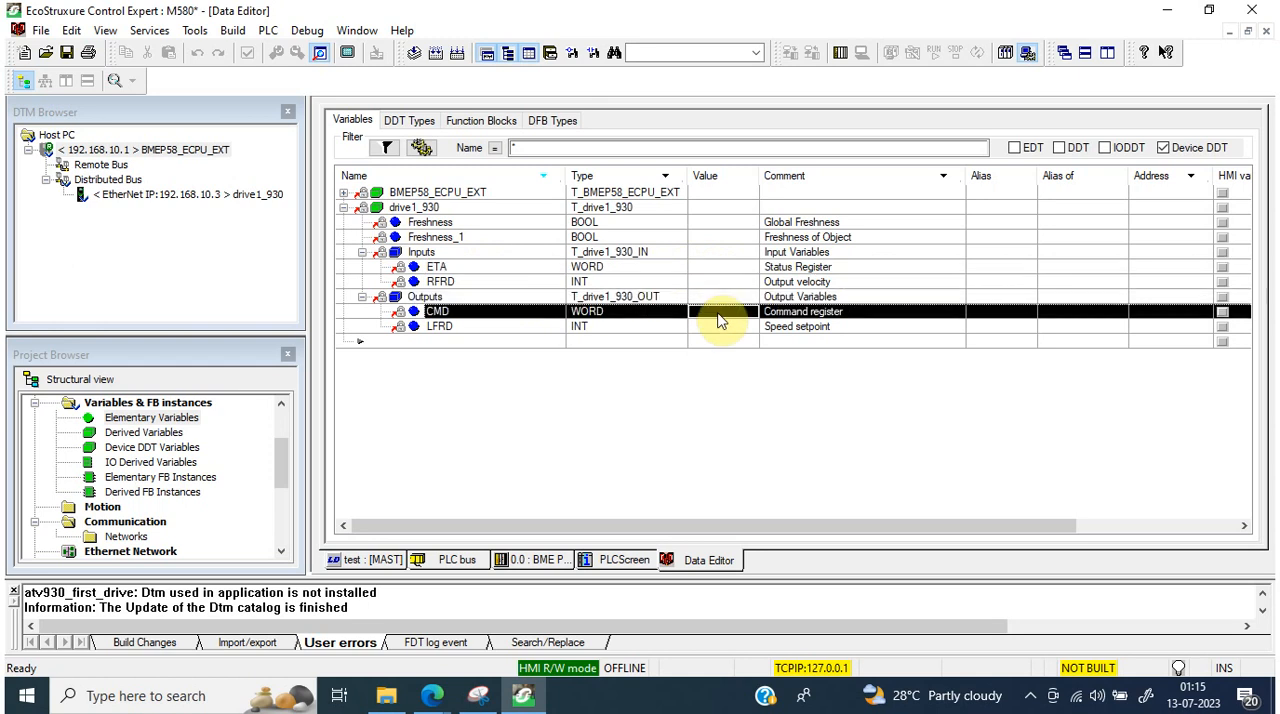
Step: Initialize an animation table with drive1_930's ETA input variable and widen the table's Name column
{"action": "left_click", "coordinate": [439, 268]}
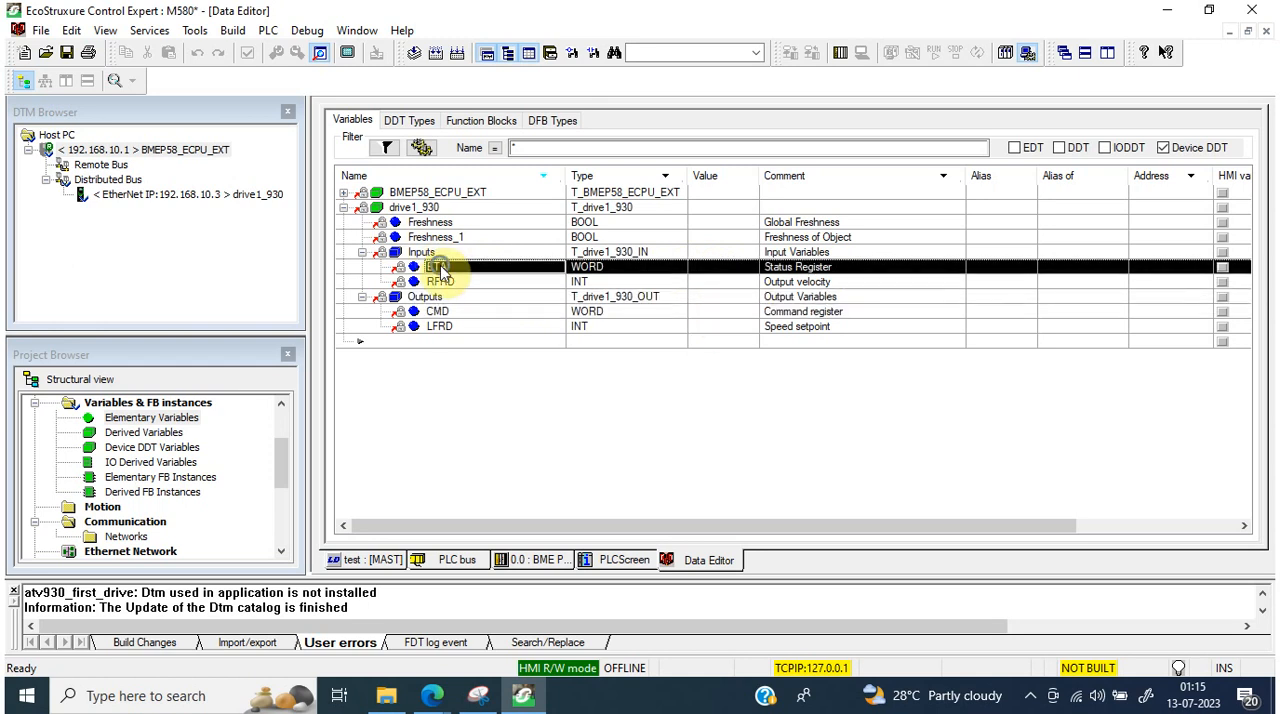
{"action": "right_click", "coordinate": [440, 270]}
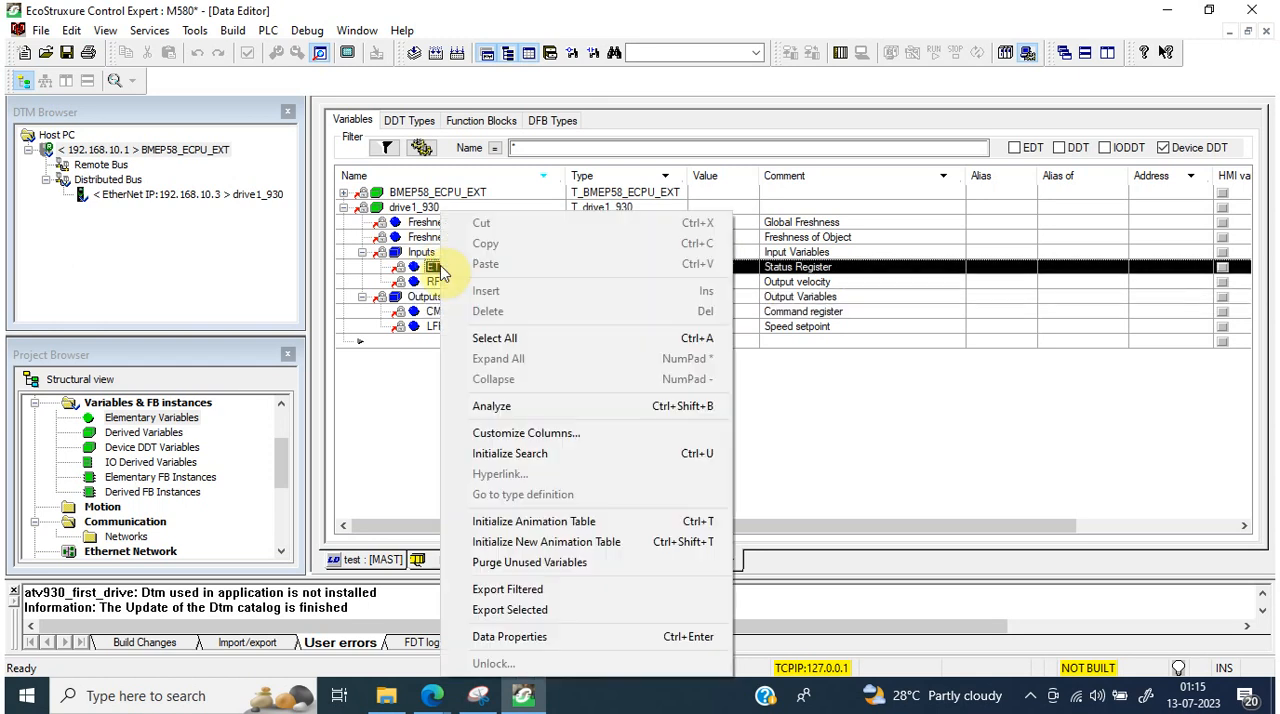
{"action": "left_click", "coordinate": [605, 525]}
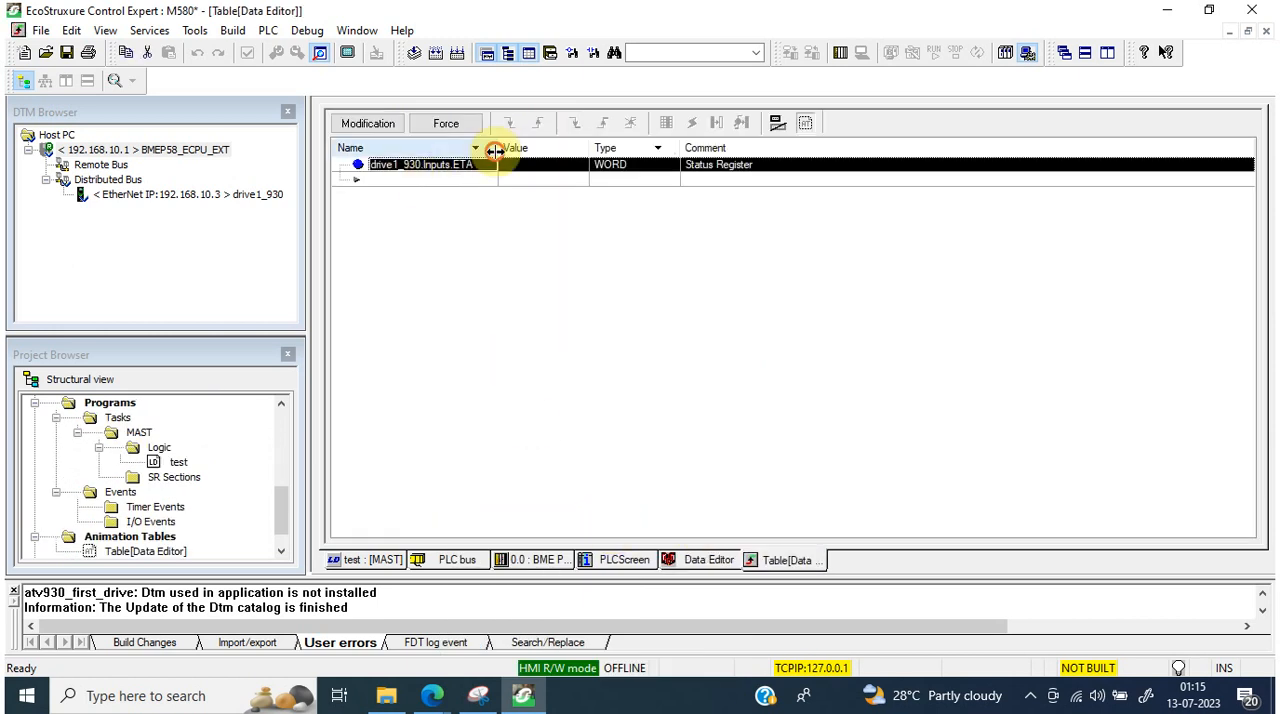
{"action": "left_click_drag", "start_coordinate": [494, 150], "coordinate": [567, 158]}
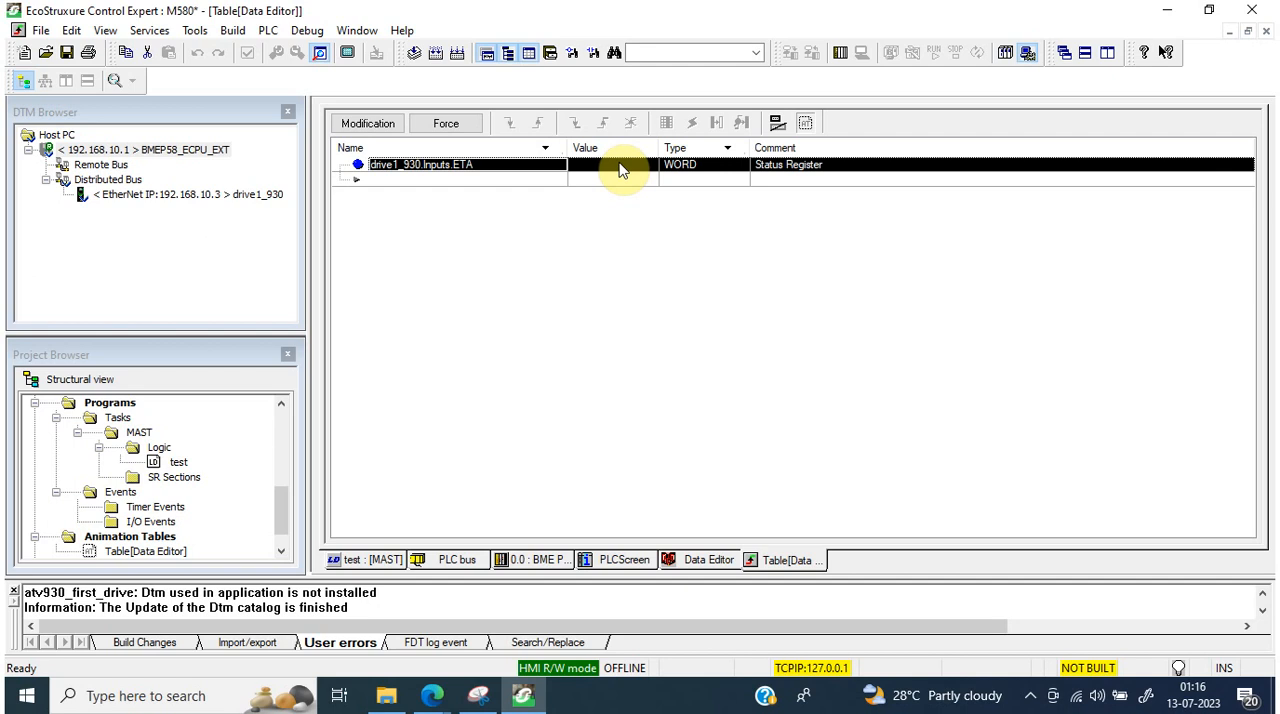
Step: Return to the drive variables in the Data Editor, build the project changes and connect to the PLC
{"action": "left_click", "coordinate": [720, 560]}
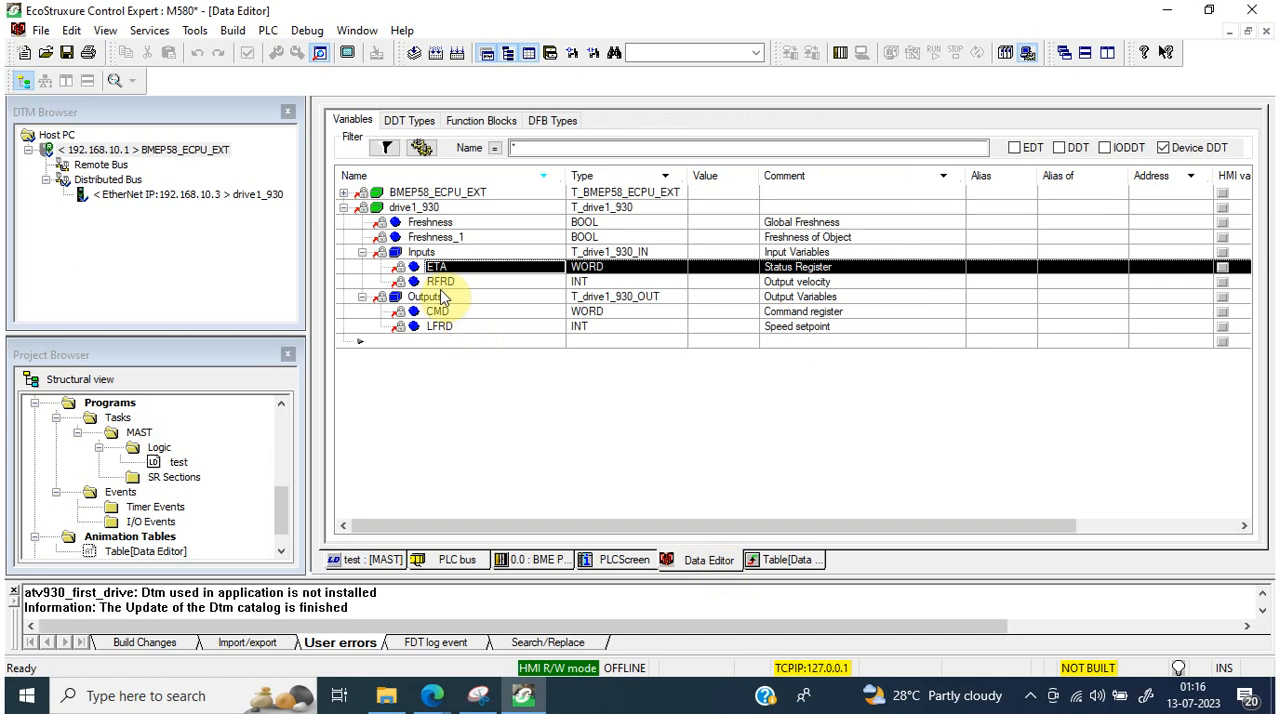
{"action": "left_click", "coordinate": [440, 282]}
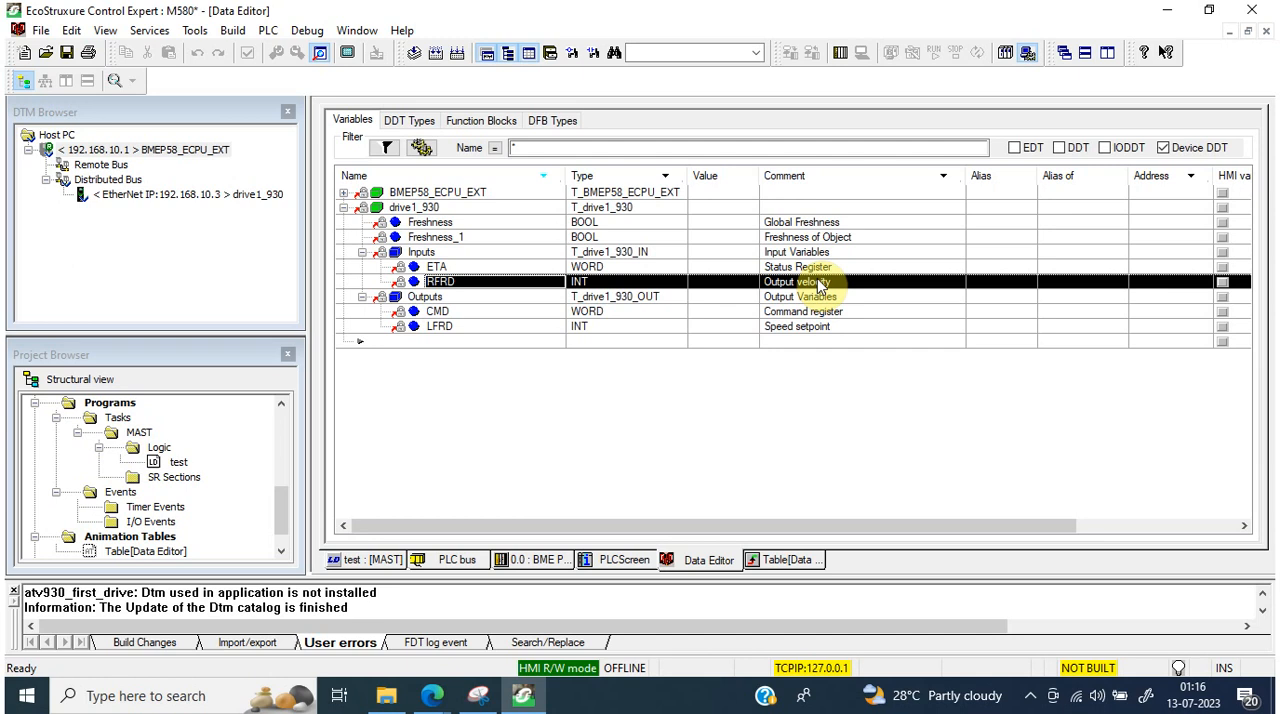
{"action": "left_click", "coordinate": [435, 52]}
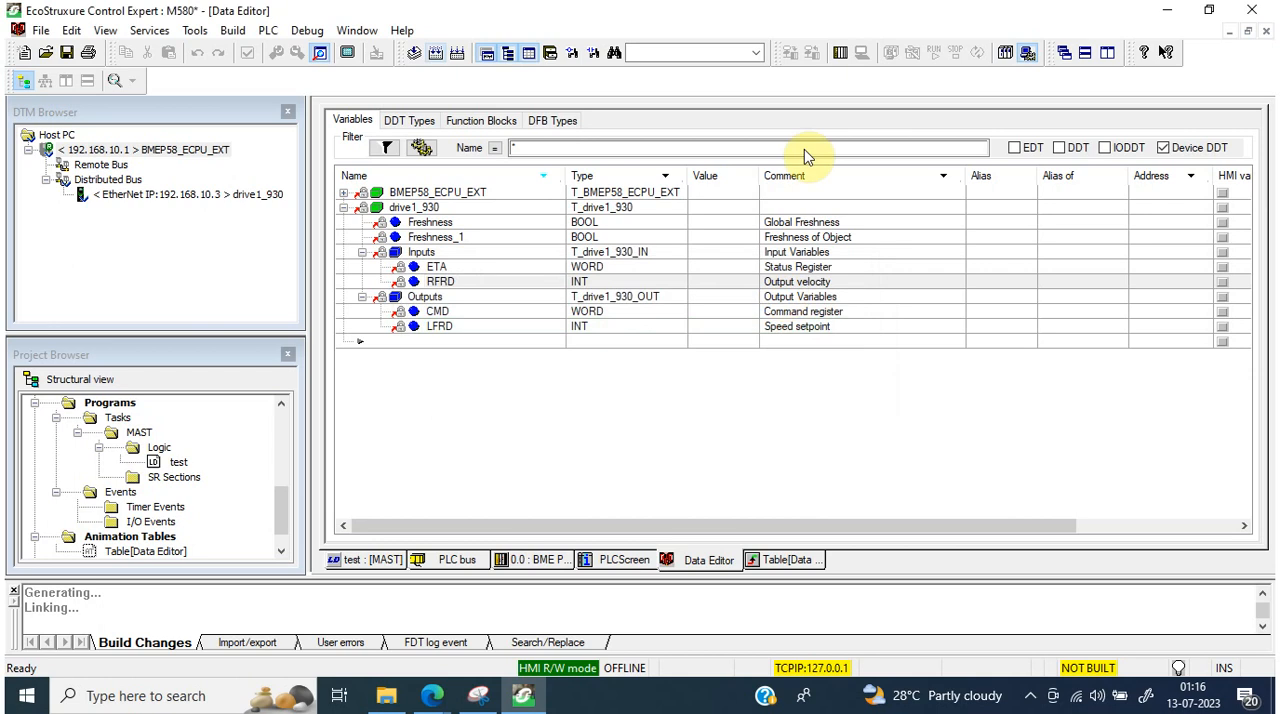
{"action": "left_click", "coordinate": [845, 62]}
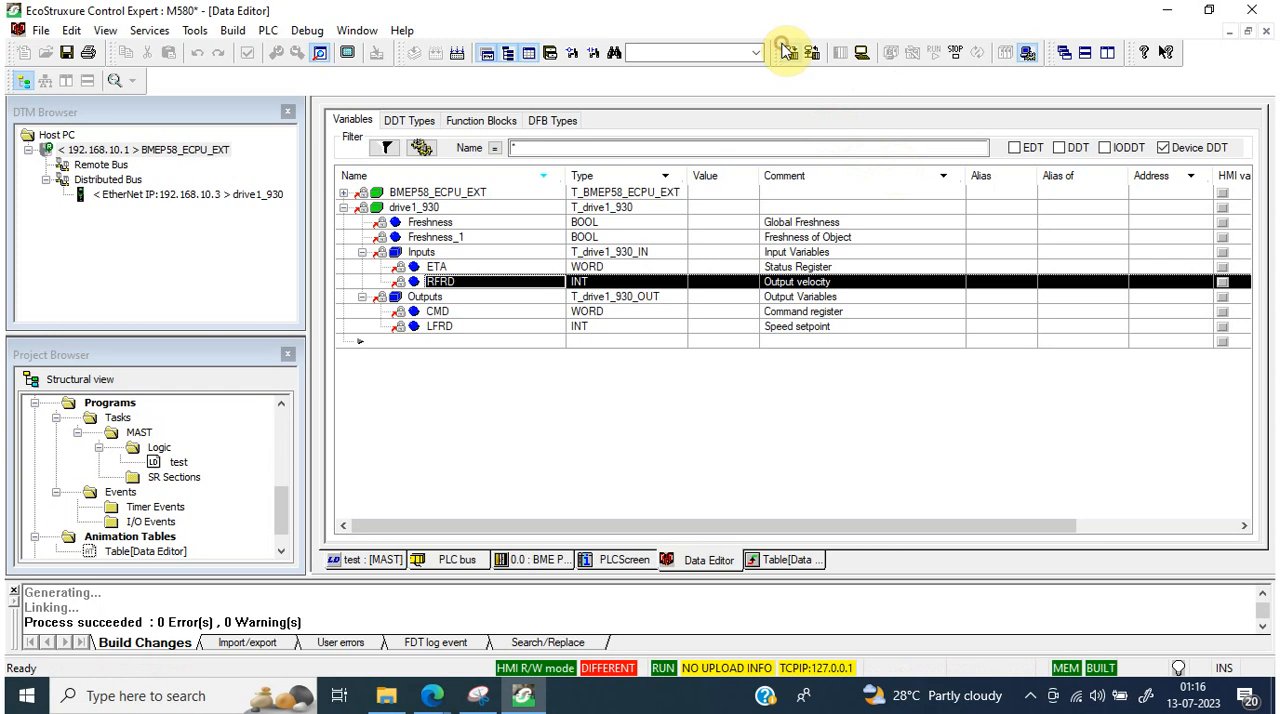
Step: Transfer the project to the PLC with PLC Run after Transfer enabled, confirming both the stop and the run
{"action": "left_click", "coordinate": [862, 52]}
{"action": "left_click", "coordinate": [429, 397]}
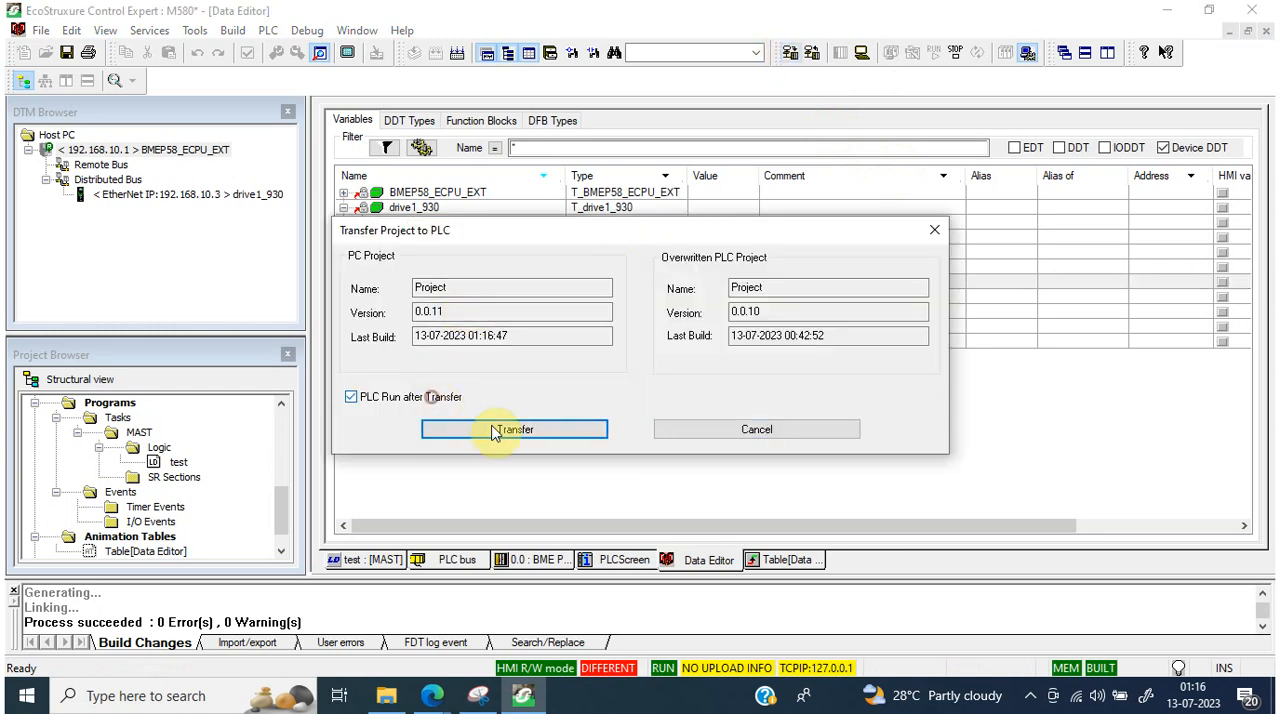
{"action": "left_click", "coordinate": [450, 429]}
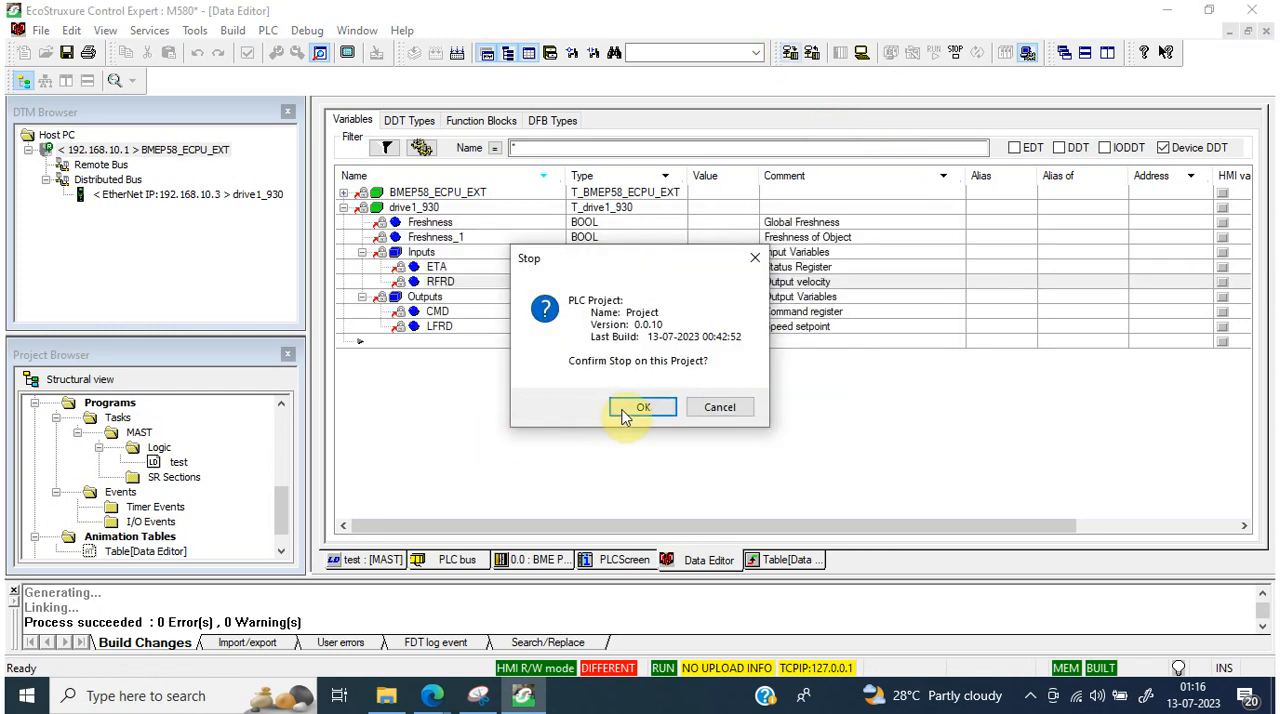
{"action": "left_click", "coordinate": [655, 408]}
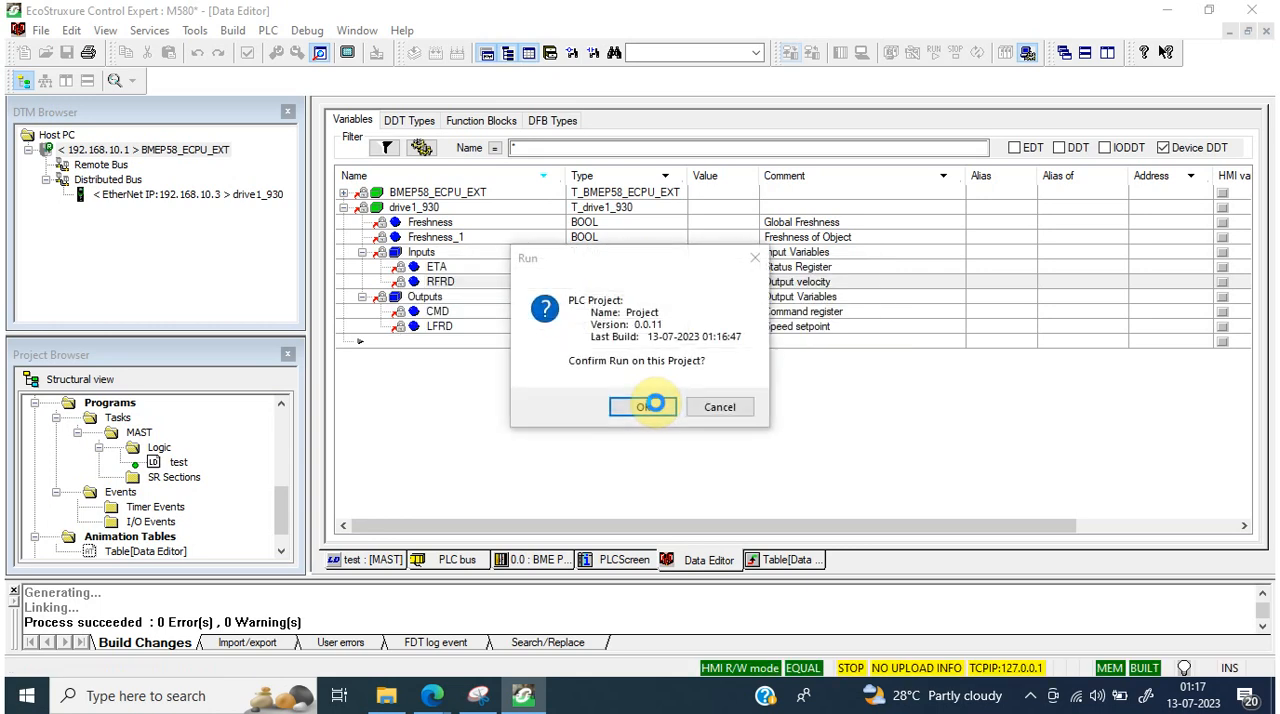
{"action": "left_click", "coordinate": [652, 407]}
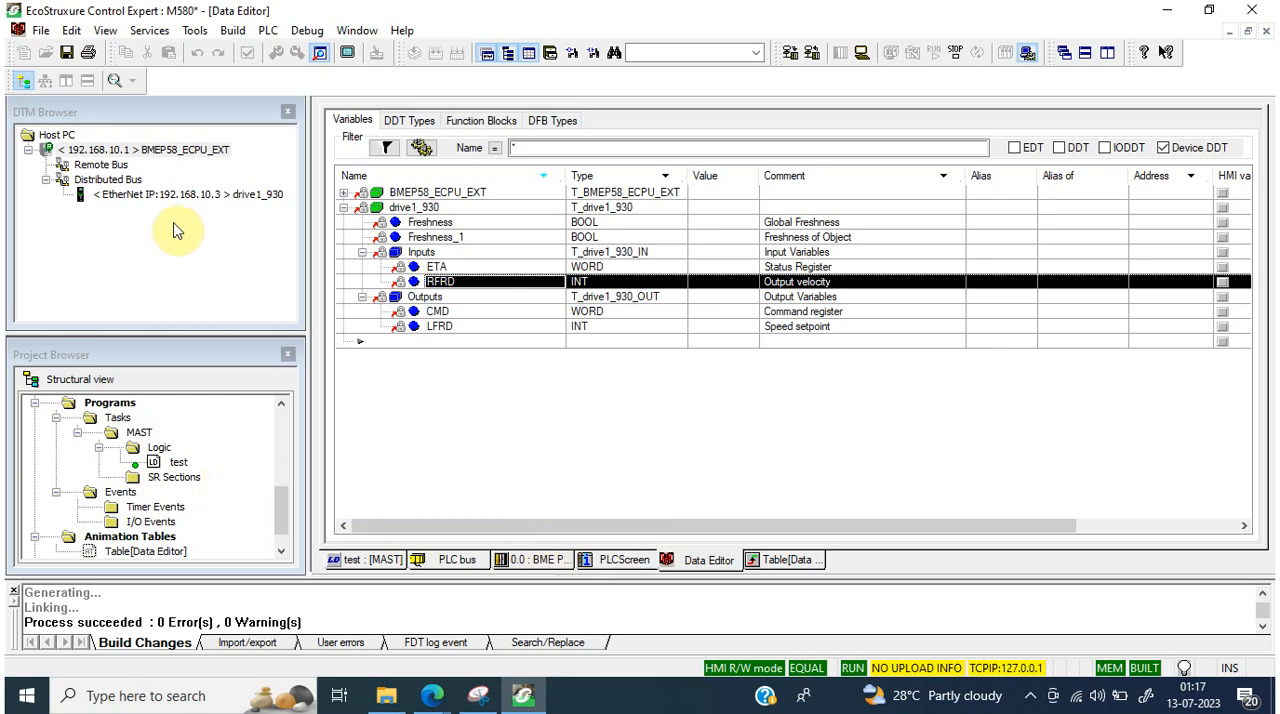
Step: Close the DTM Browser and check the live ETA value of drive1_930 in the animation table
{"action": "left_click", "coordinate": [288, 112]}
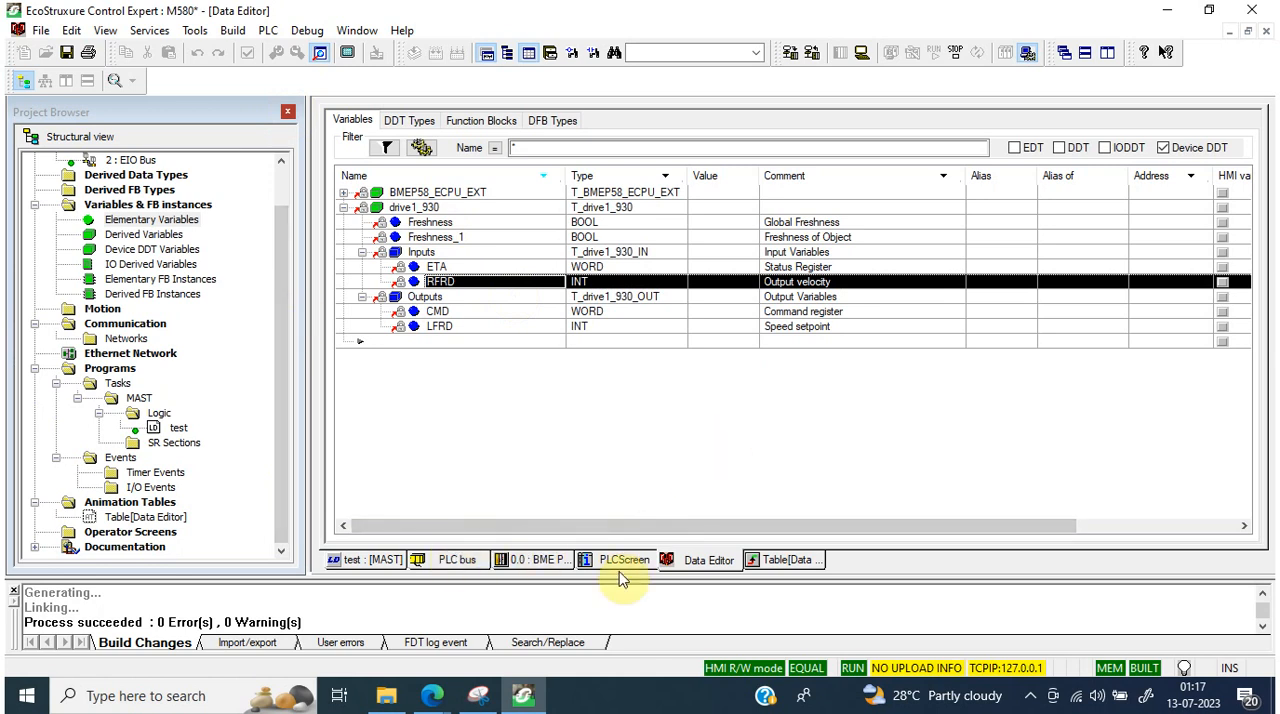
{"action": "left_click", "coordinate": [435, 562]}
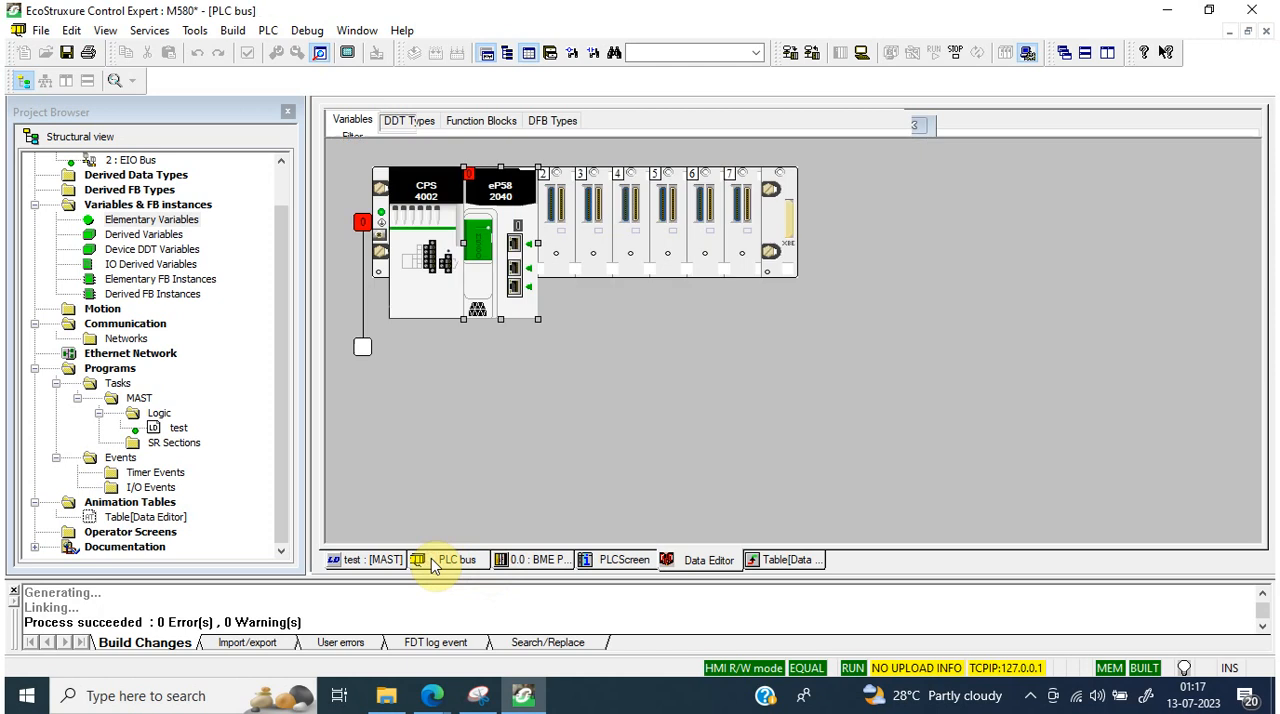
{"action": "left_click", "coordinate": [368, 560]}
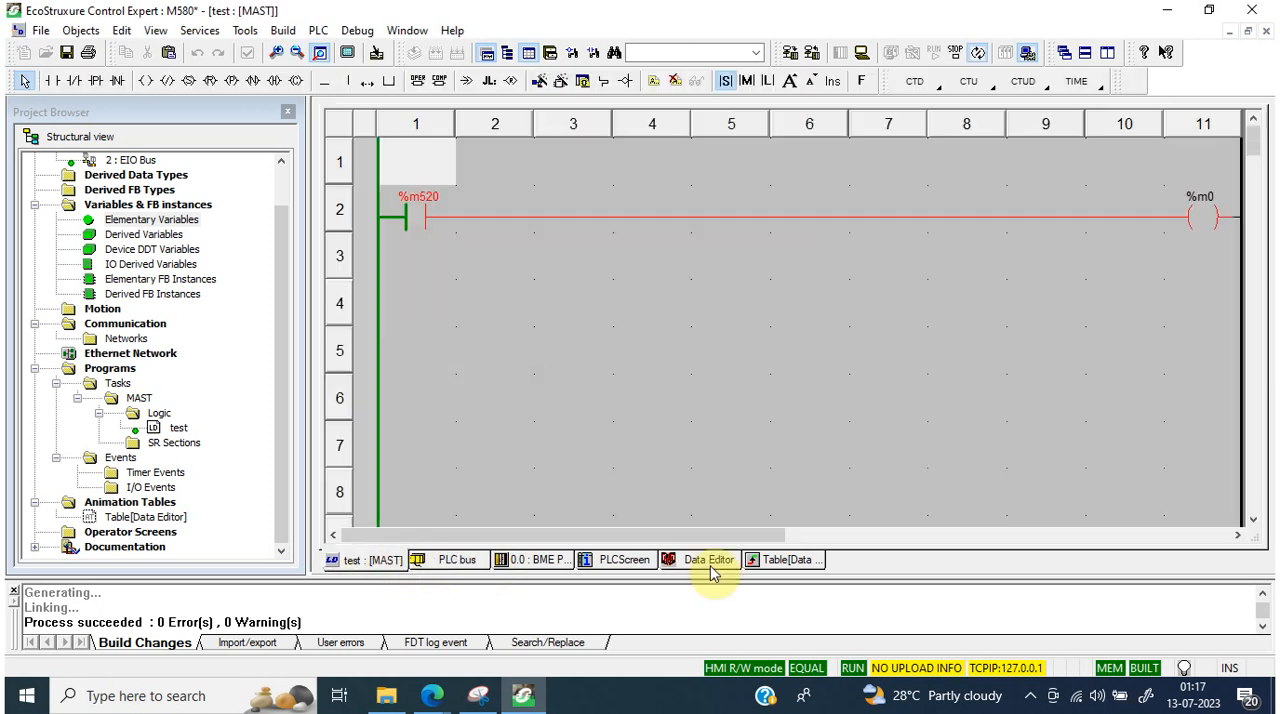
{"action": "left_click", "coordinate": [790, 565]}
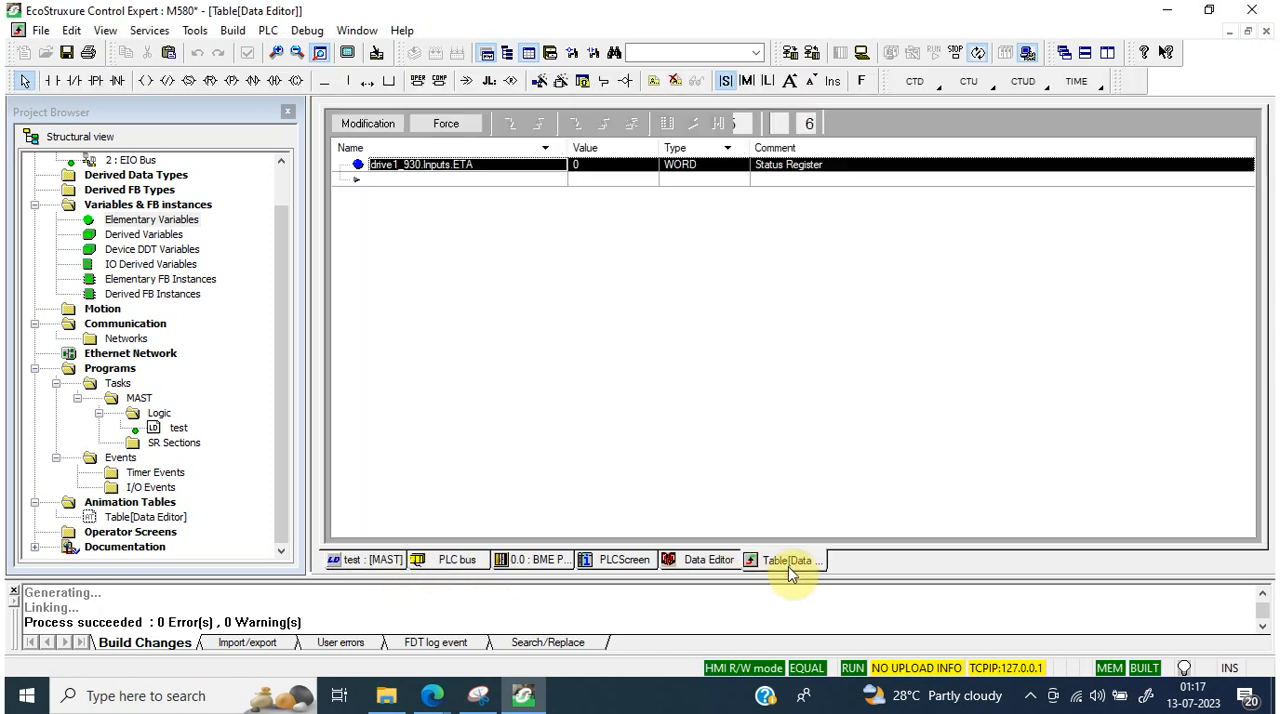
Step: Add the whole drive1_930 Device DDT variable from the Data Editor to the animation table
{"action": "left_click", "coordinate": [712, 572]}
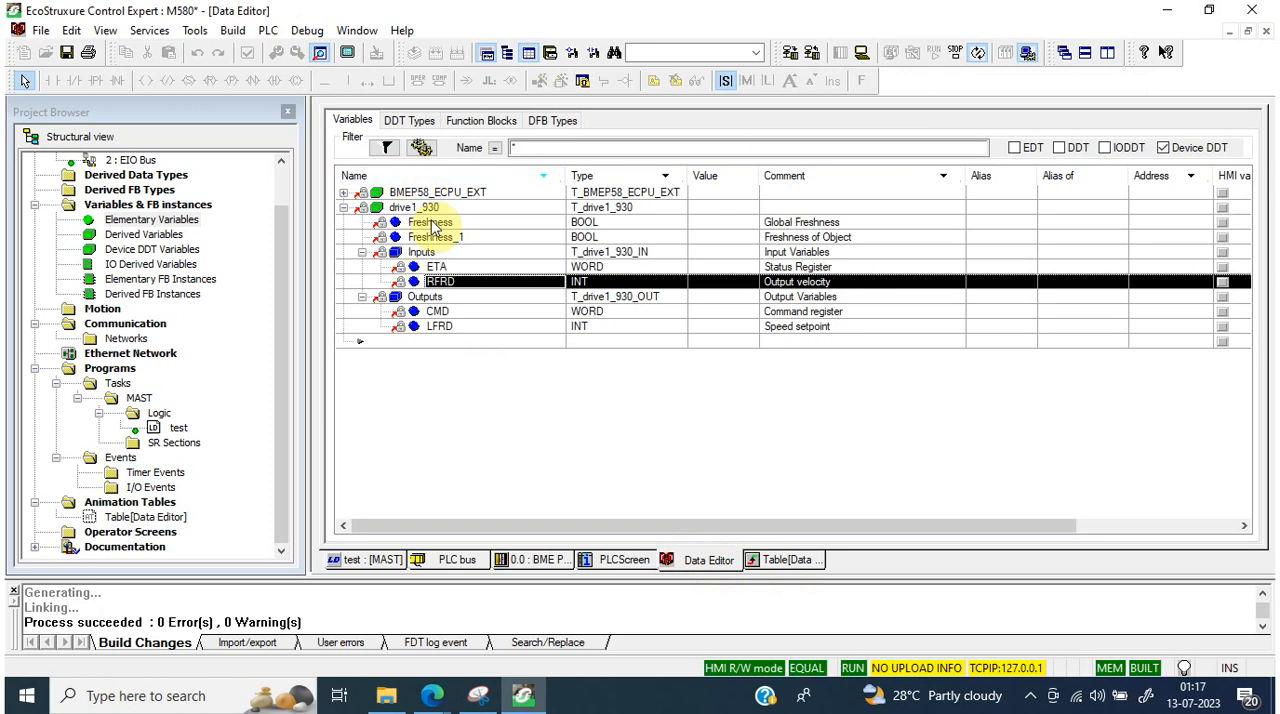
{"action": "left_click", "coordinate": [433, 208]}
{"action": "right_click", "coordinate": [434, 211]}
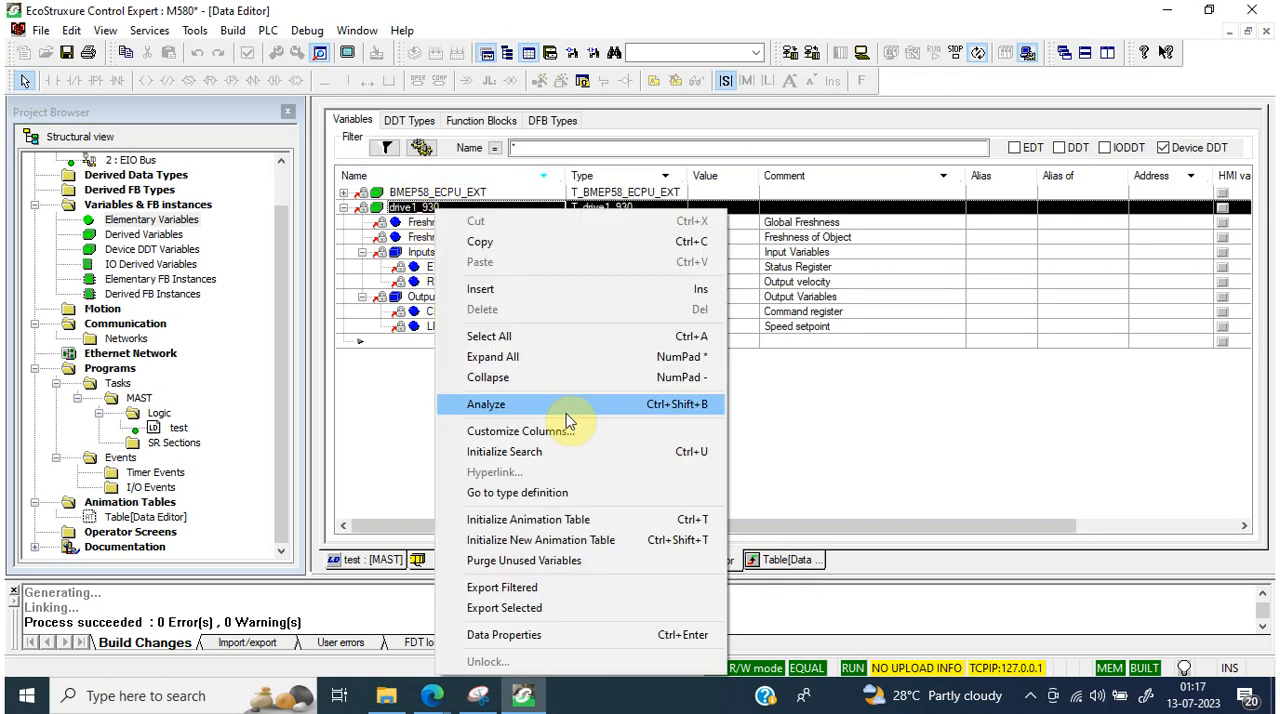
{"action": "left_click", "coordinate": [579, 521]}
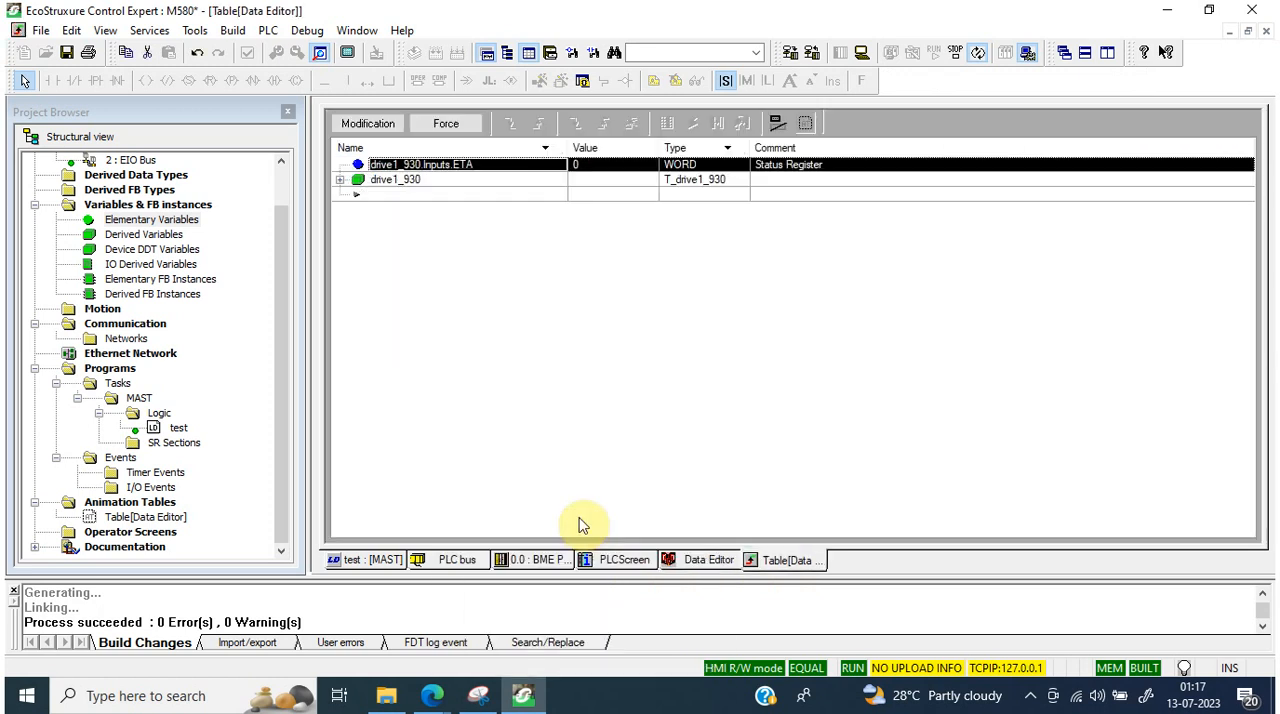
Step: Expand drive1_930 with its Inputs and Outputs in the animation table and examine the live Freshness bits and register values
{"action": "left_click", "coordinate": [340, 181]}
{"action": "left_click", "coordinate": [587, 197]}
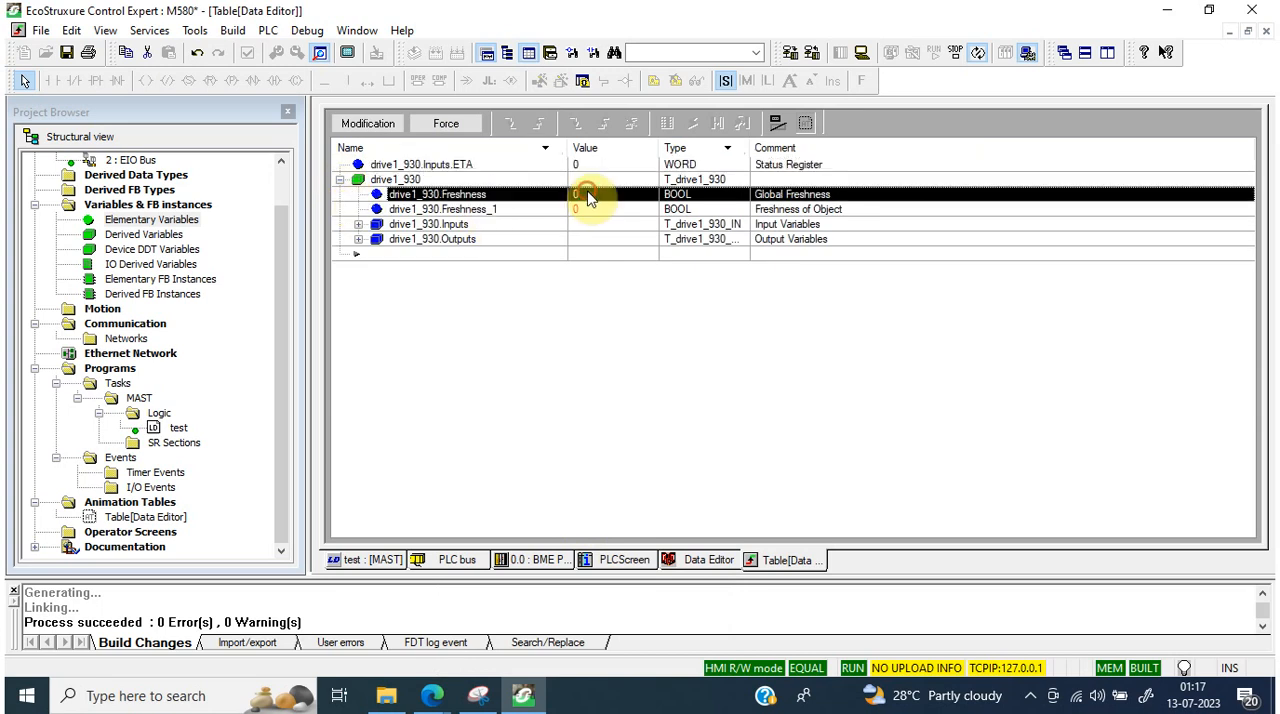
{"action": "left_click", "coordinate": [590, 209]}
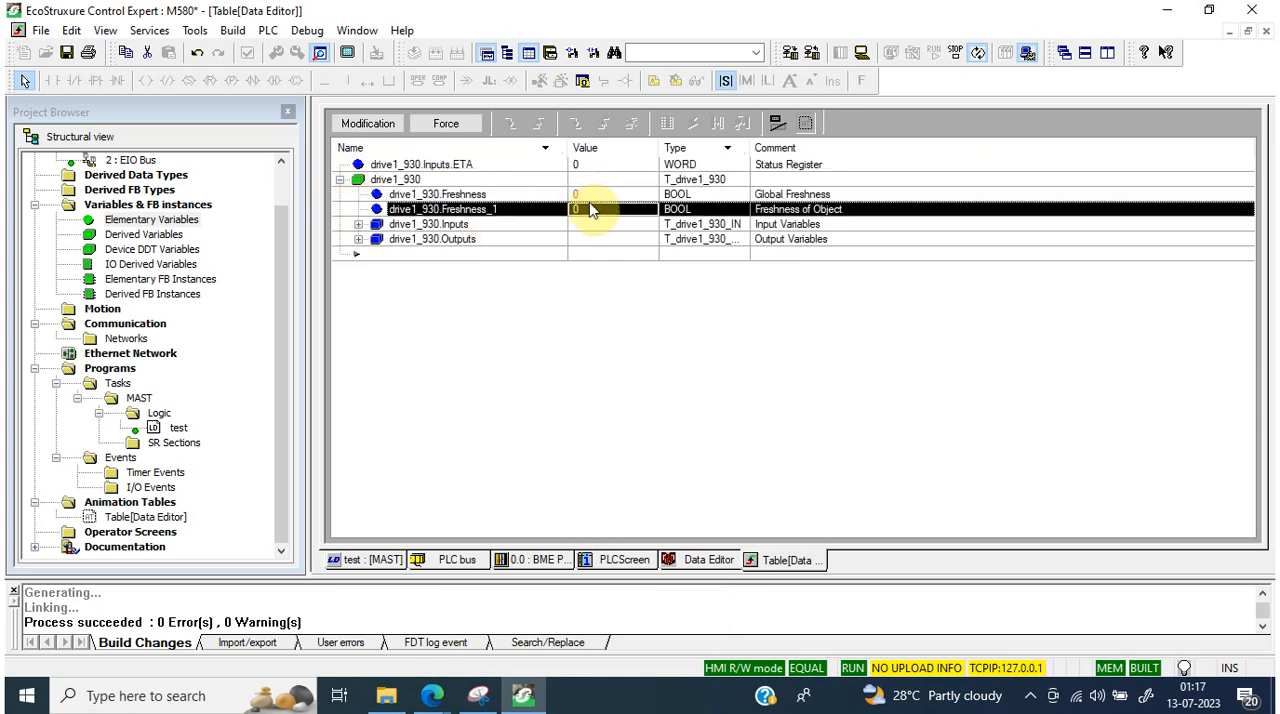
{"action": "left_click", "coordinate": [358, 240]}
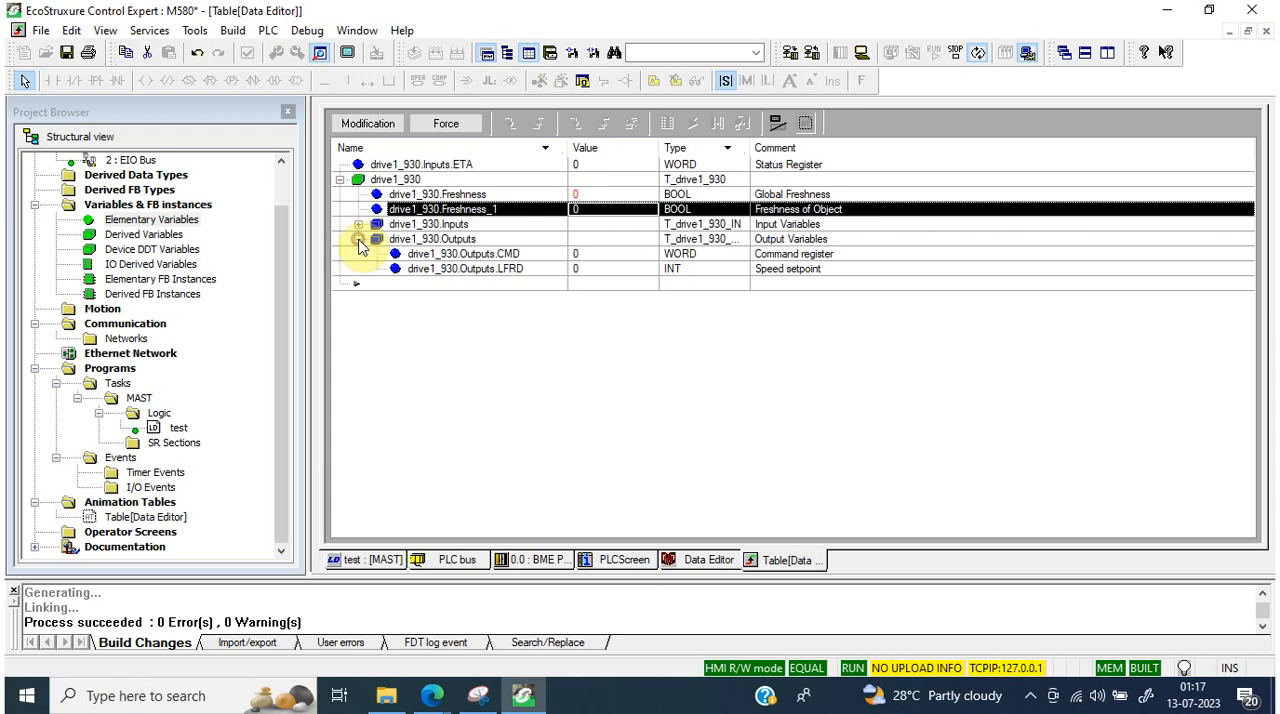
{"action": "left_click", "coordinate": [358, 224]}
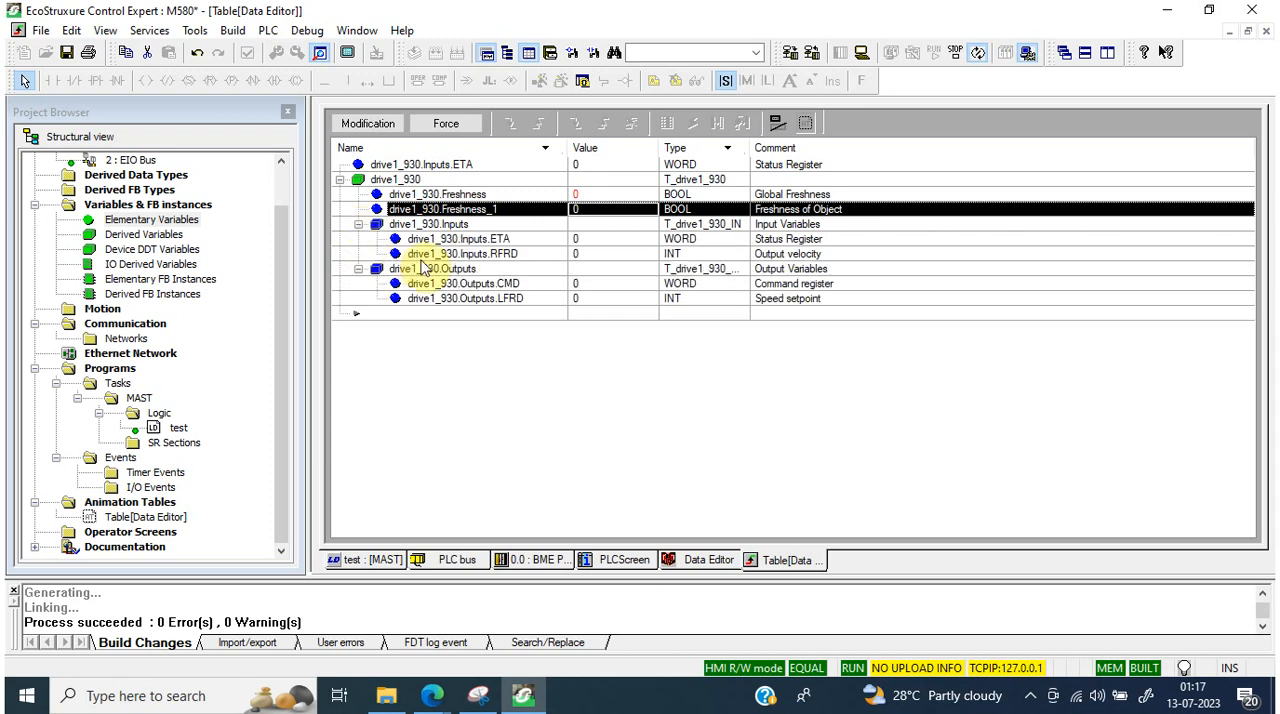